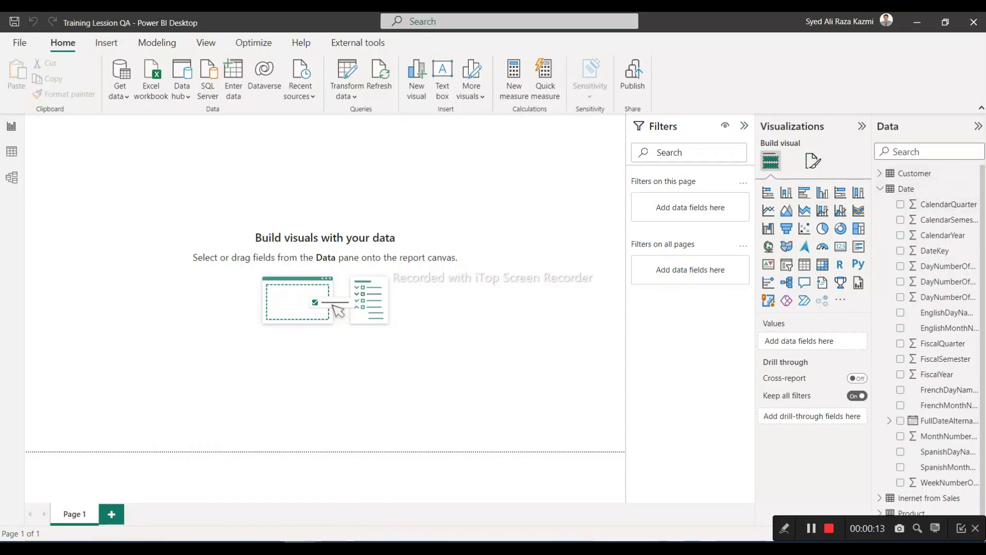
Switch to the FactInernetSales workbook in Excel to view the source data, and return to the Training Lession QA report in Power BI.
mouse_move(325, 538)
click(288, 493)
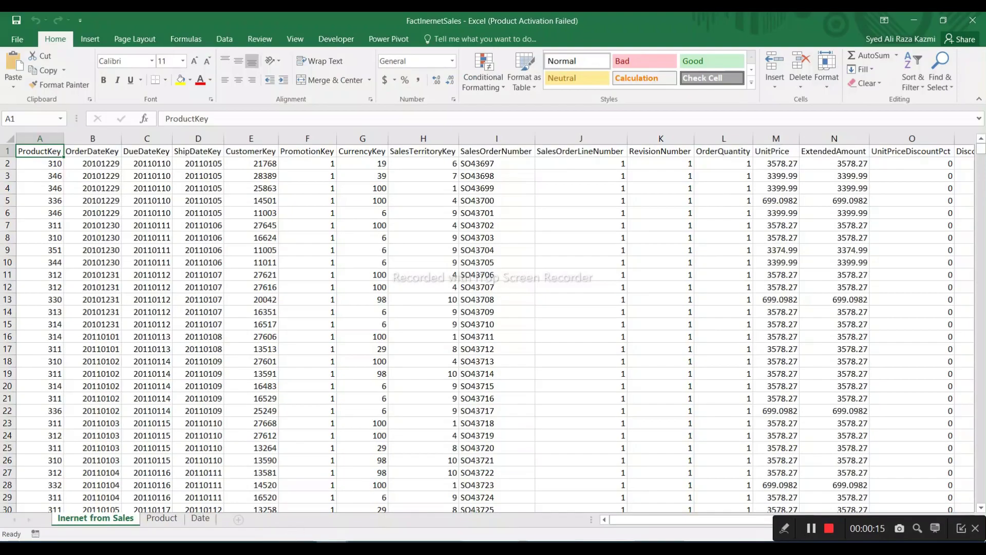
mouse_move(362, 539)
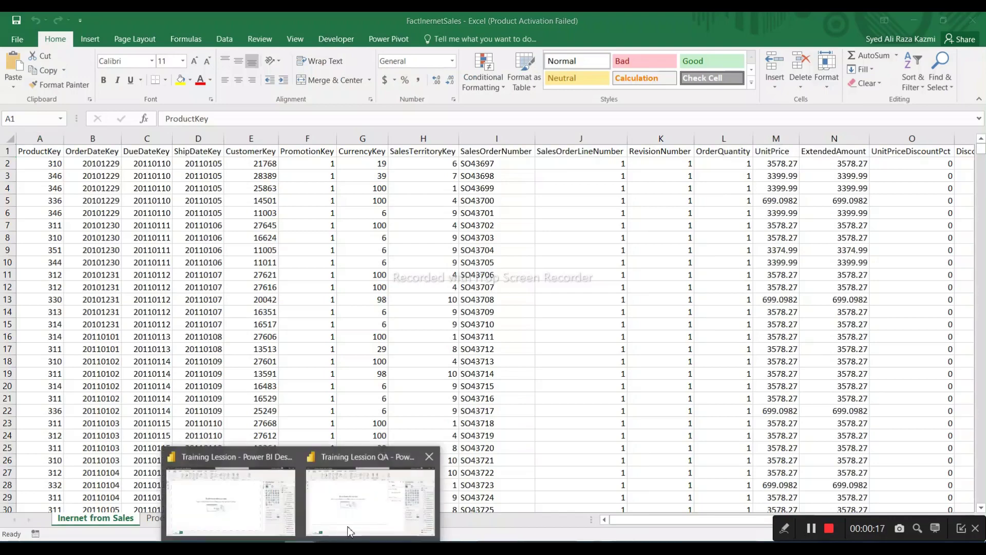
click(373, 518)
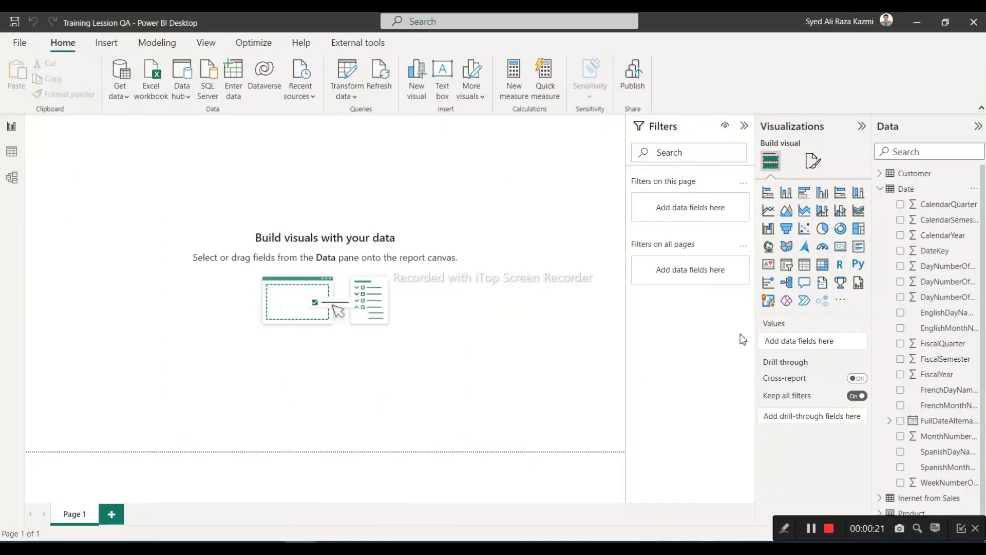
Widen the field list and set the default summarization of the Date table's DateKey column to Don't summarize.
click(941, 211)
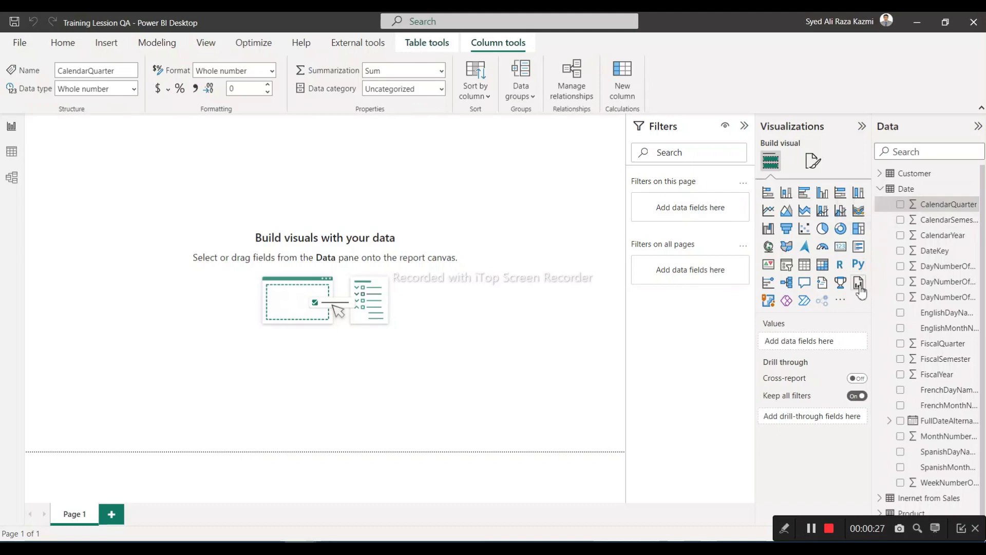
drag(869, 310, 799, 310)
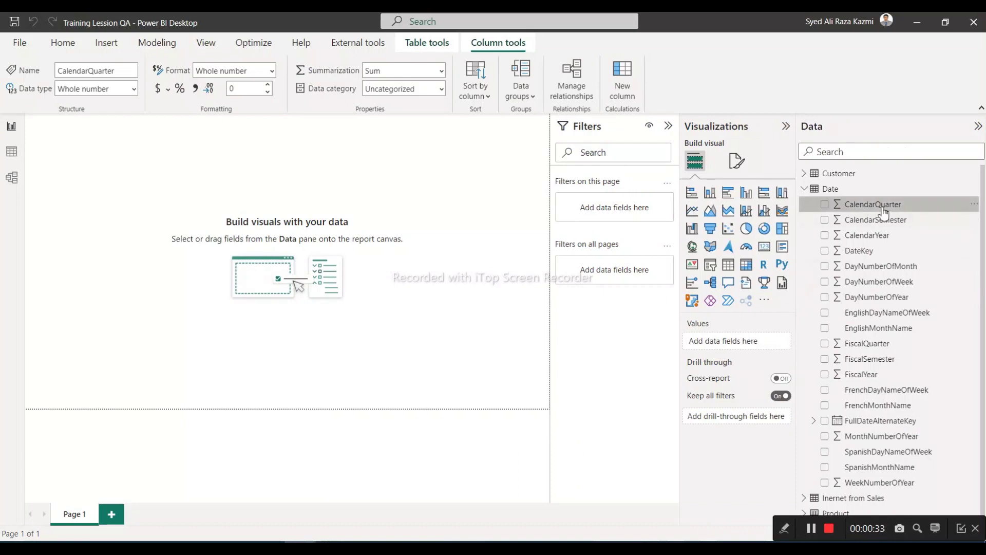
click(868, 257)
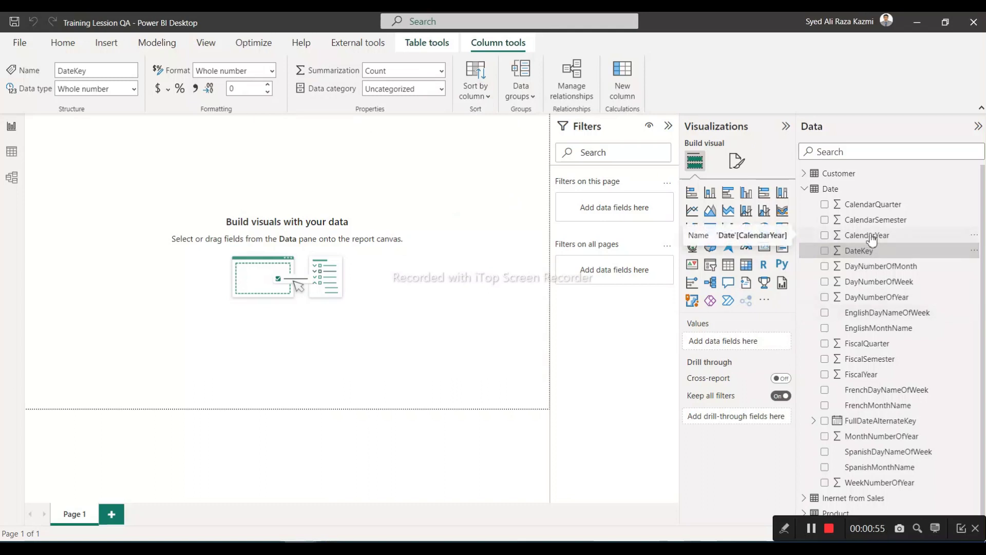
click(442, 71)
key(Escape)
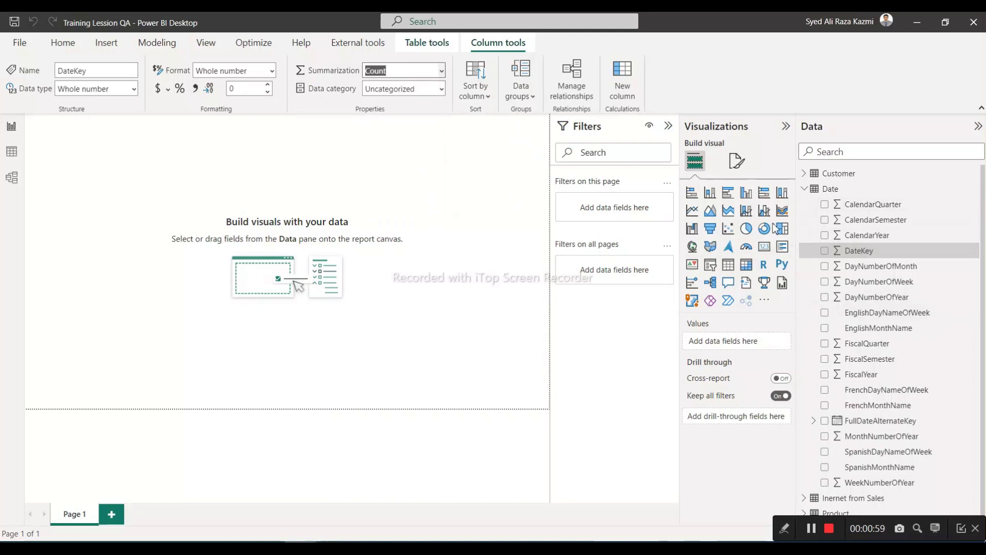
key(d)
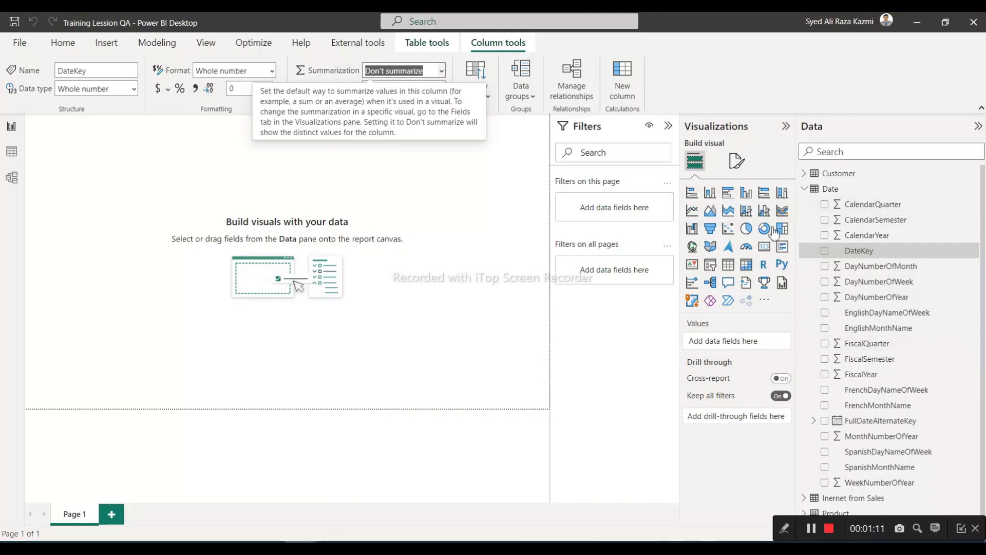
In the model view, set Summarize by to None for the Date table's calendar, day-number, fiscal, MonthNumberOfYear and WeekNumberOfYear columns together.
click(12, 179)
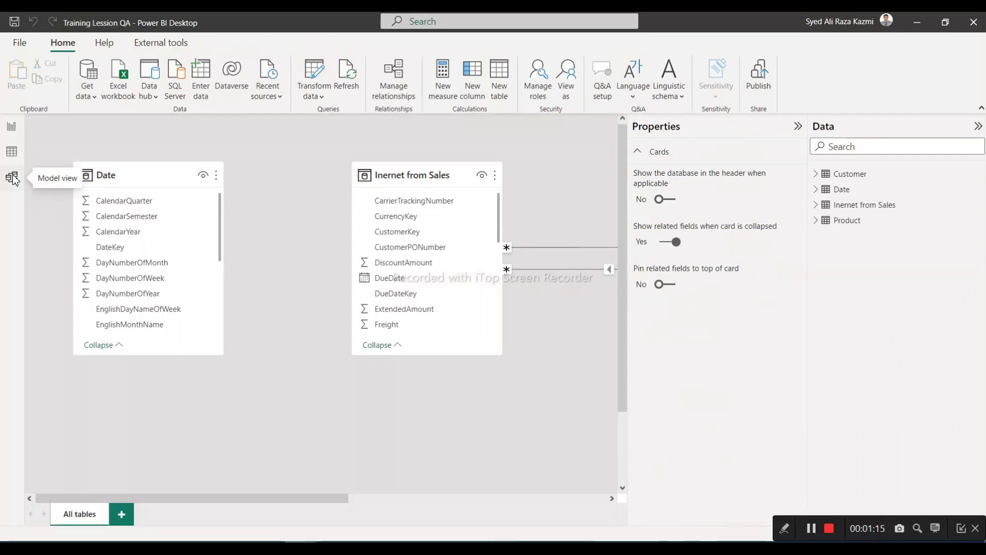
click(128, 206)
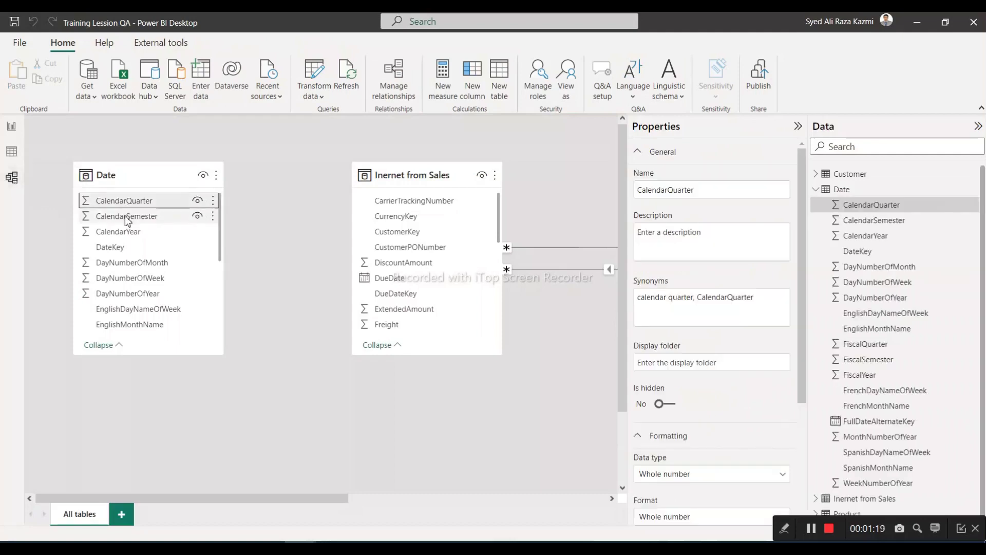
ctrl+click(127, 218)
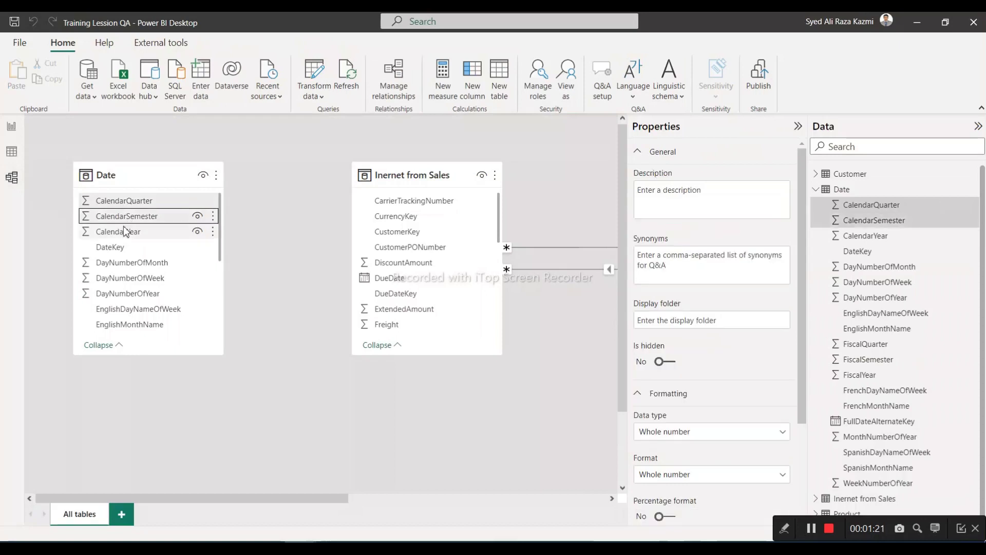
ctrl+click(129, 231)
ctrl+click(154, 263)
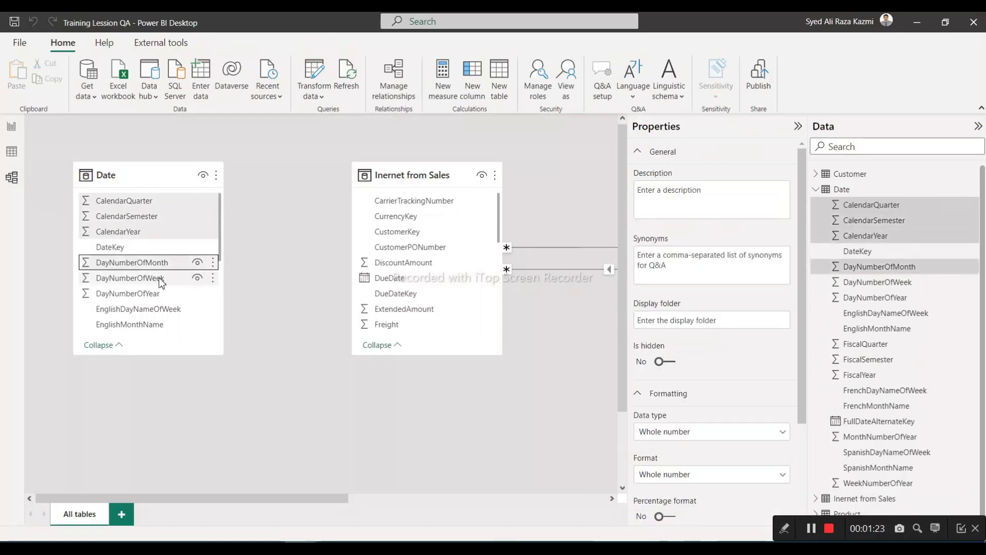
ctrl+click(146, 280)
ctrl+click(147, 294)
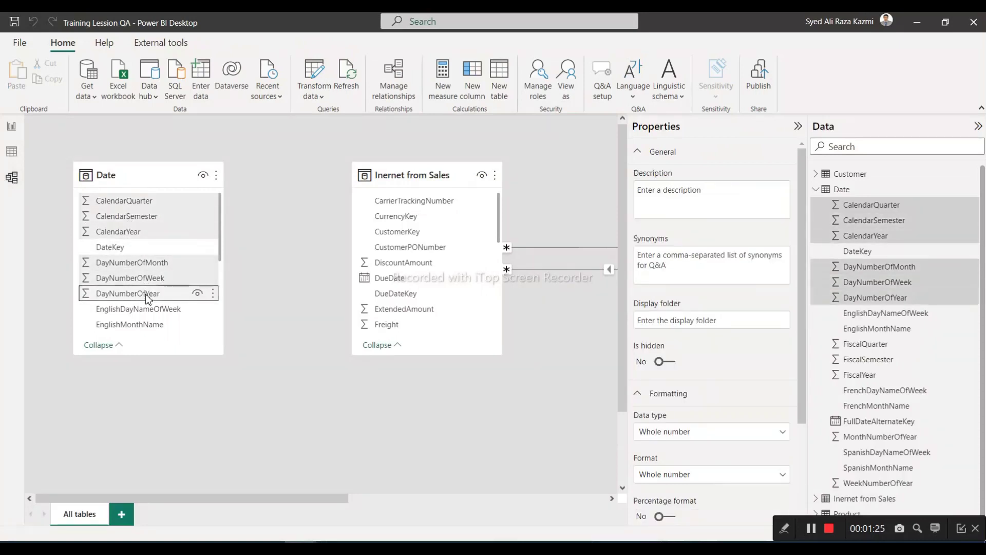
scroll(222, 262, down, 3)
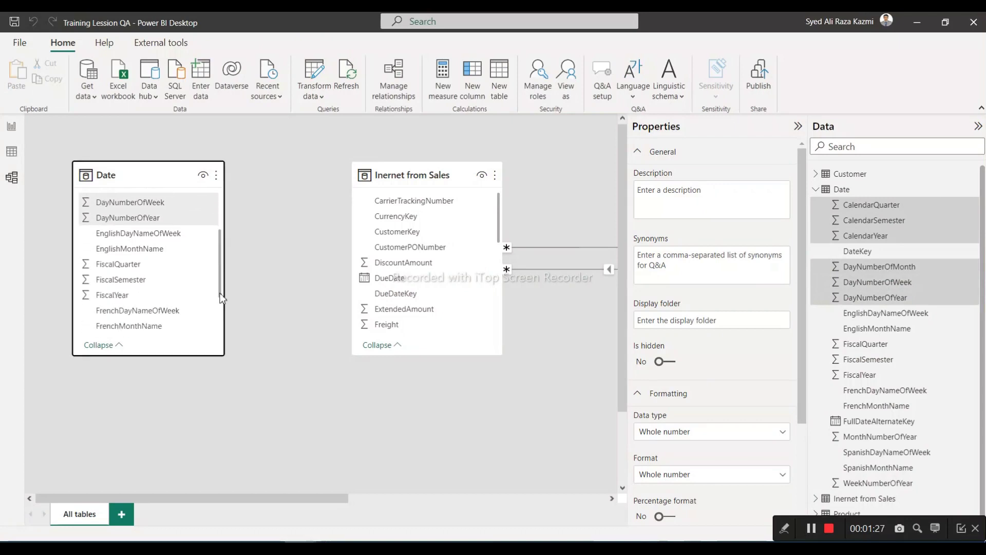
ctrl+click(120, 259)
ctrl+click(123, 274)
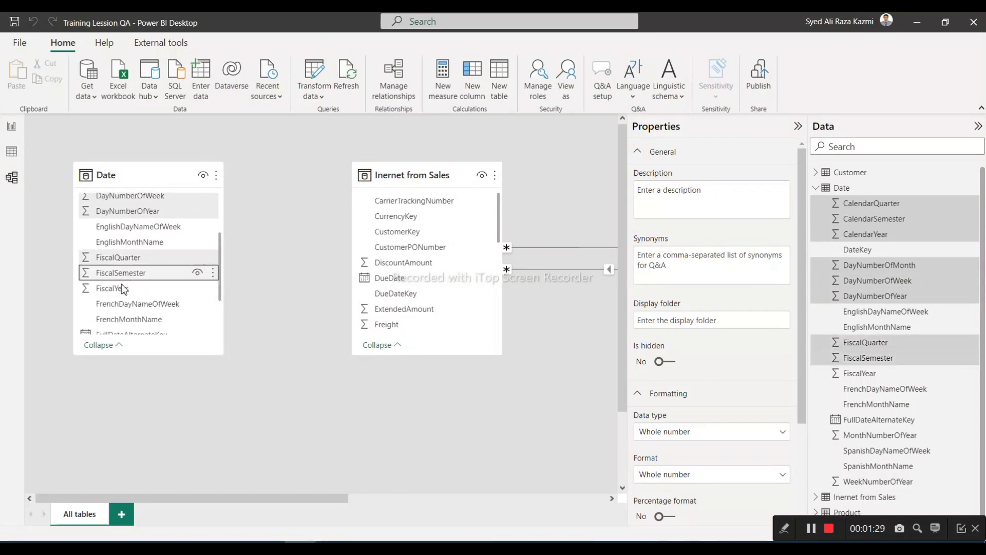
ctrl+click(123, 289)
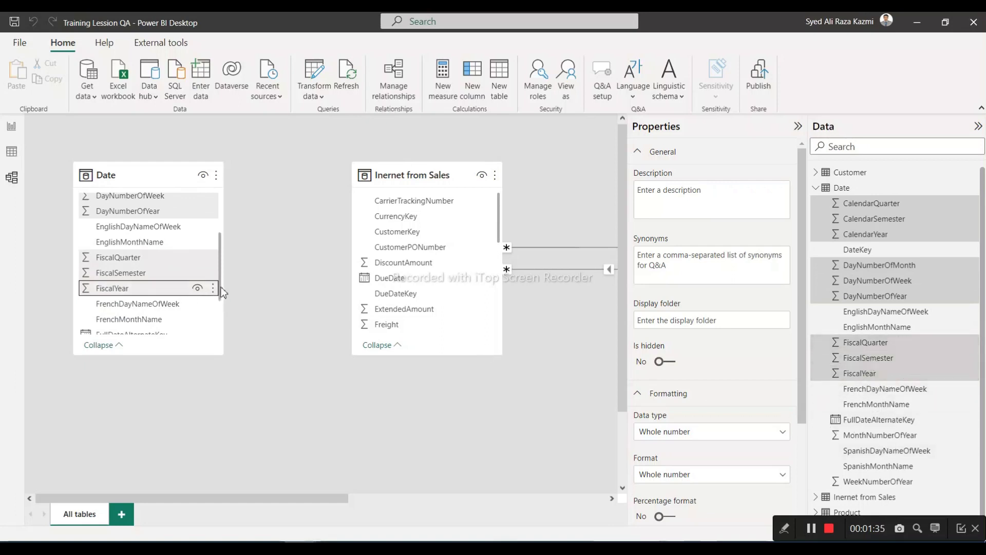
drag(221, 292, 221, 332)
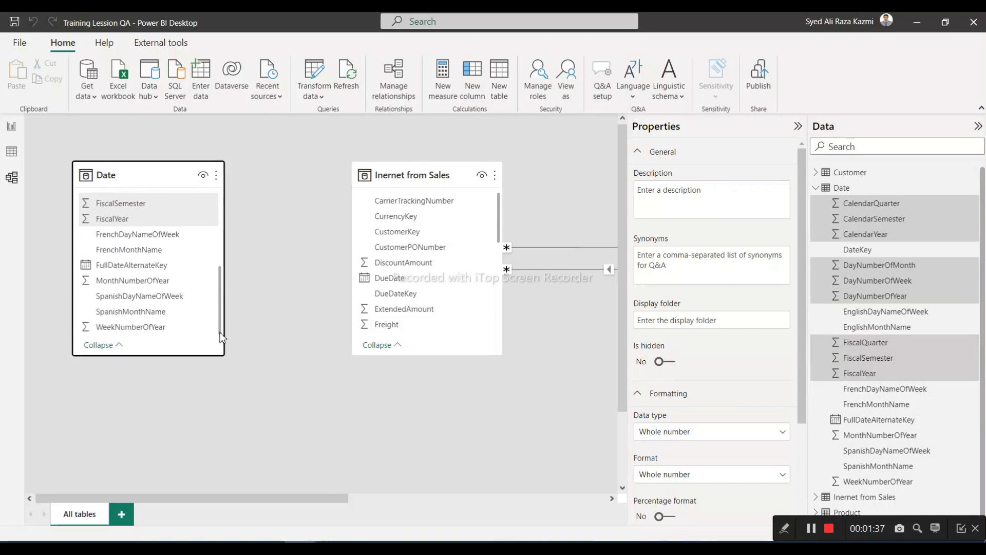
click(160, 328)
ctrl+click(140, 286)
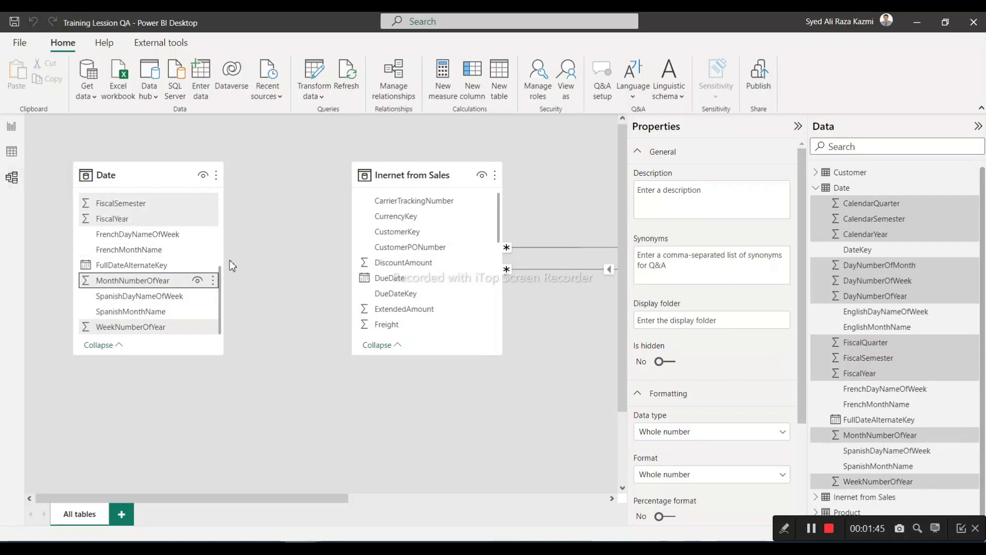
drag(623, 383, 624, 453)
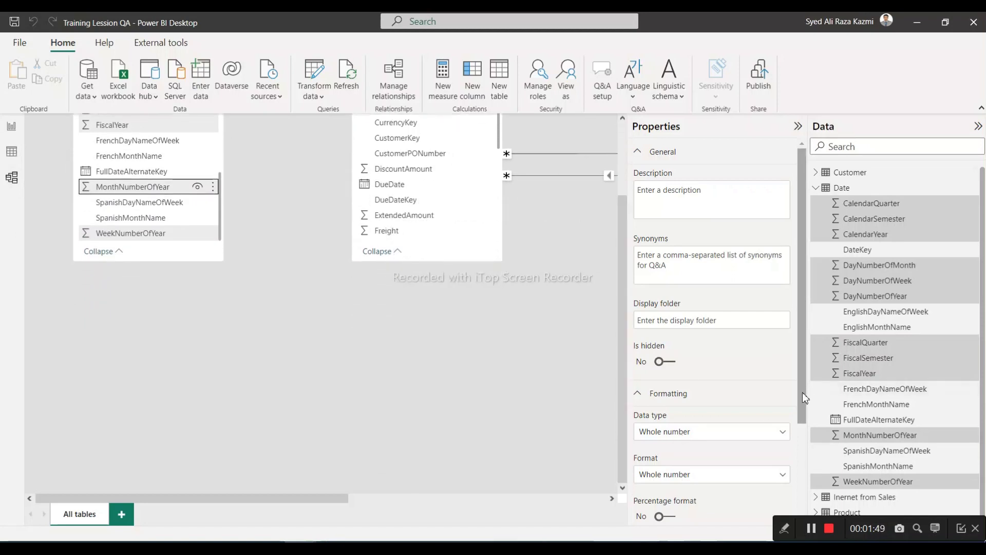
drag(802, 393, 799, 485)
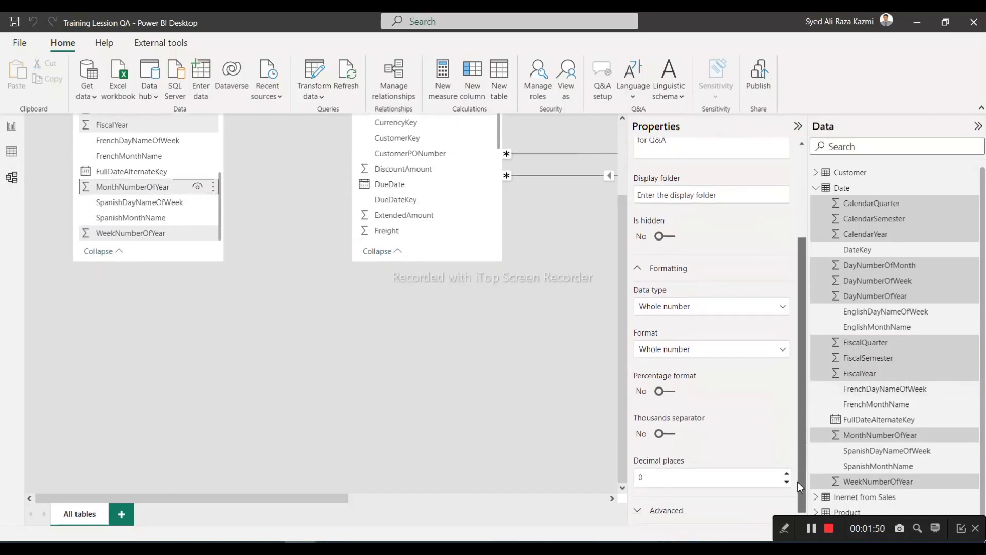
click(637, 512)
drag(803, 405, 790, 504)
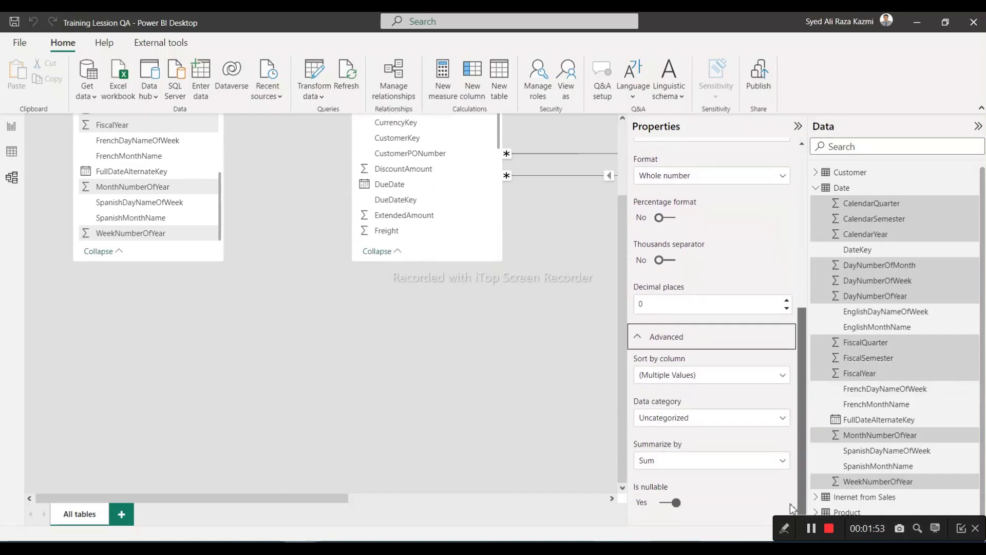
click(781, 464)
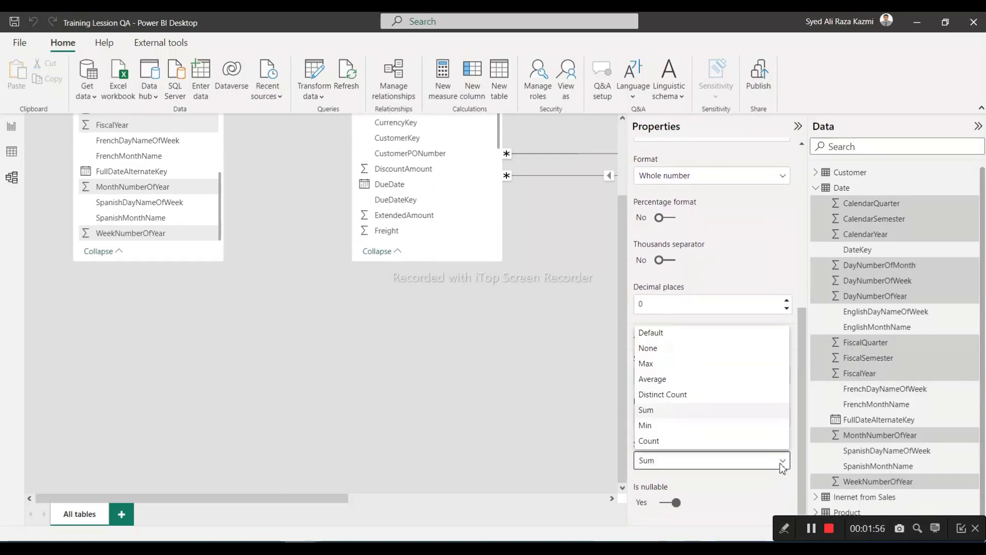
click(662, 349)
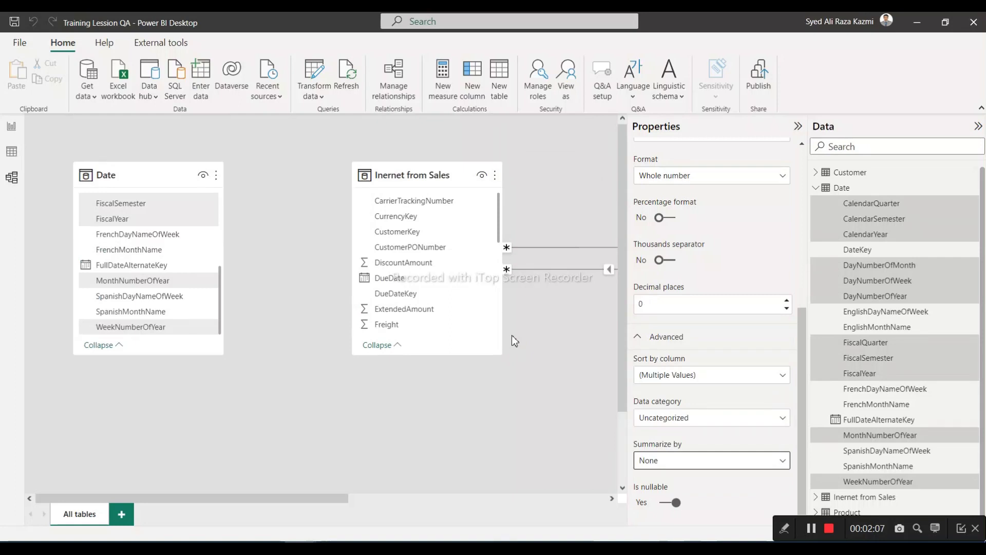
In the report view, check the summarization setting of CalendarSemester, CalendarQuarter, CalendarYear and DayNumberOfMonth in the Date table.
click(11, 126)
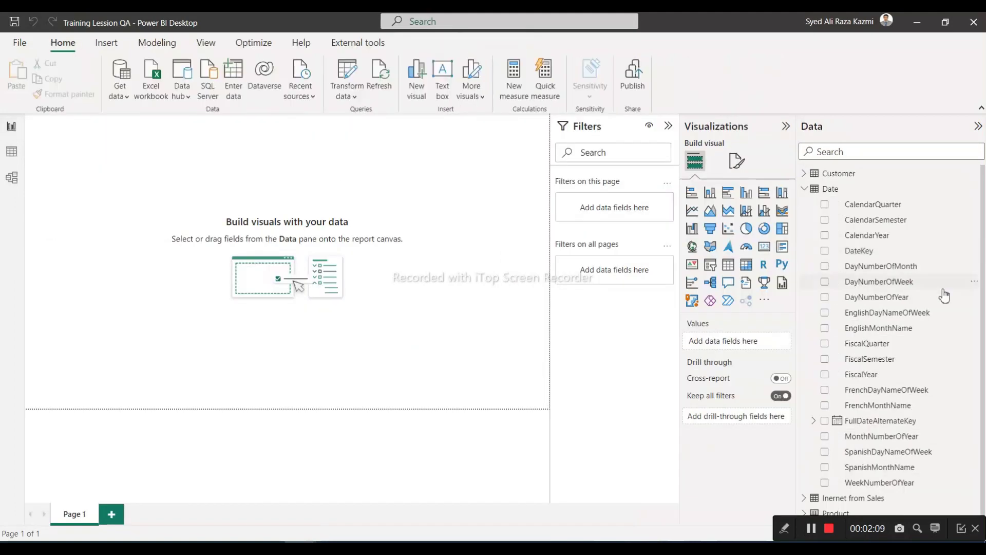
click(879, 220)
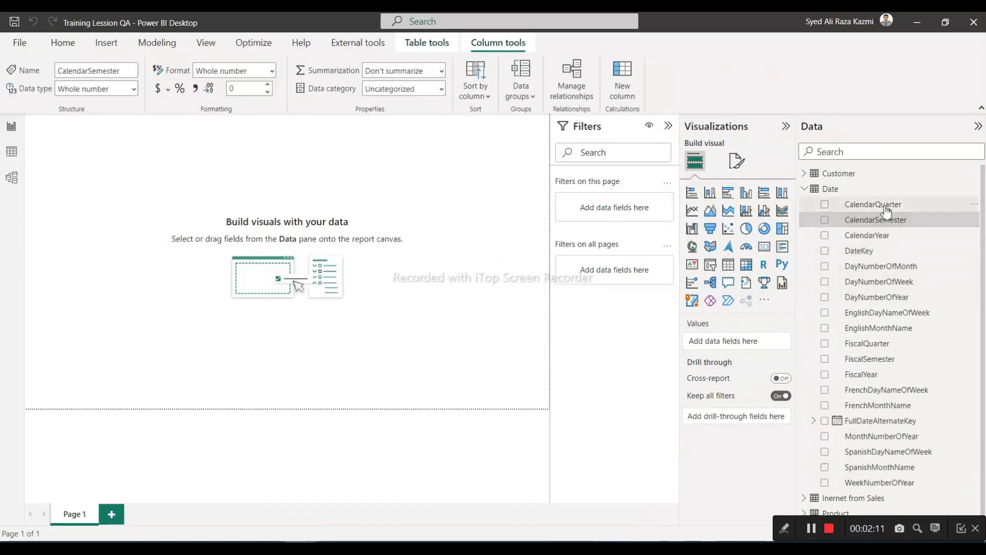
click(885, 207)
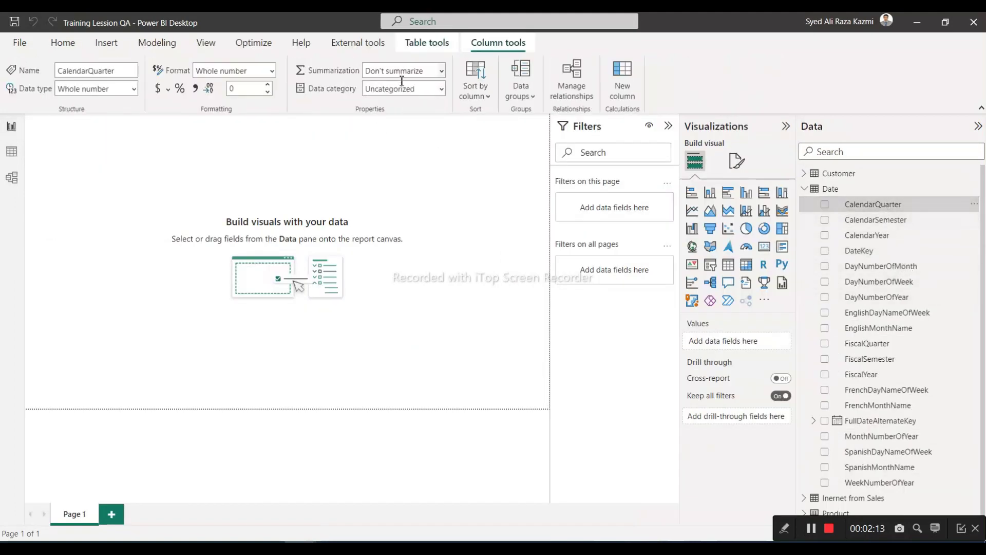
click(870, 220)
click(865, 235)
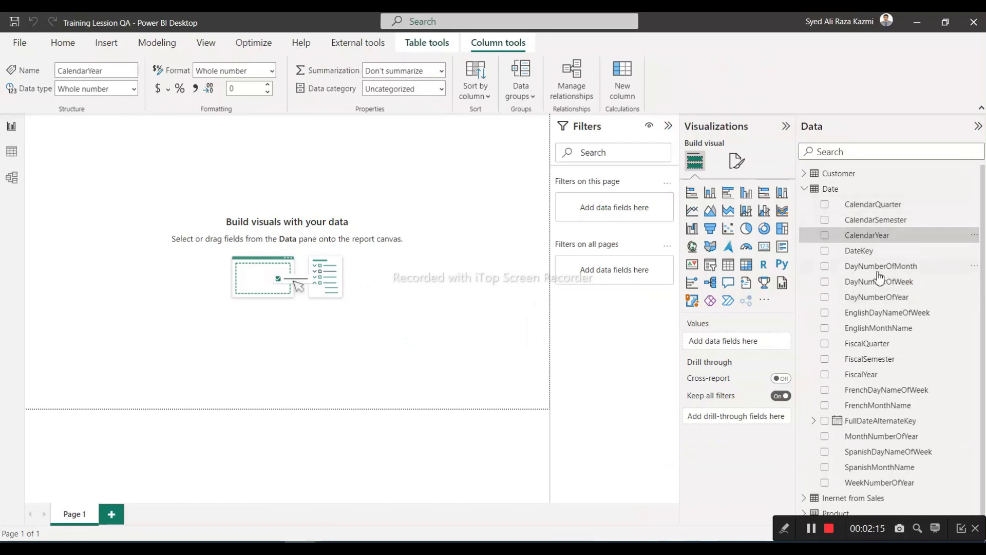
click(878, 272)
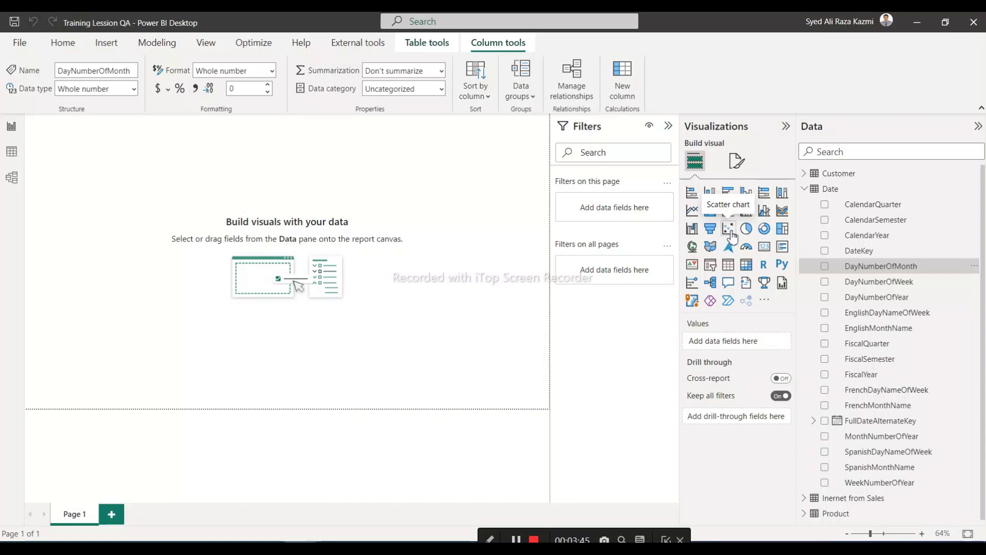
Insert an empty table visual on Page 1 and move it slightly down the canvas.
click(730, 269)
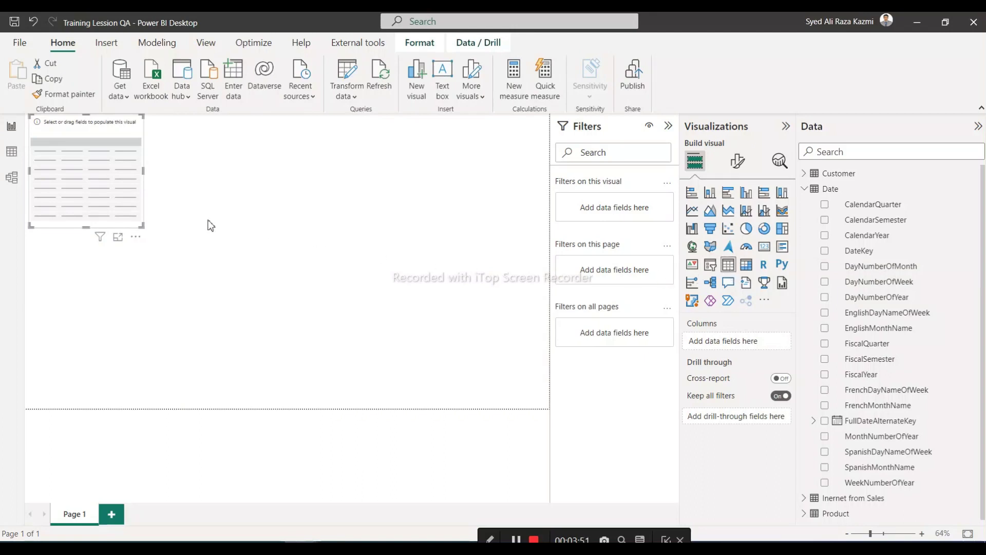
drag(84, 124, 81, 164)
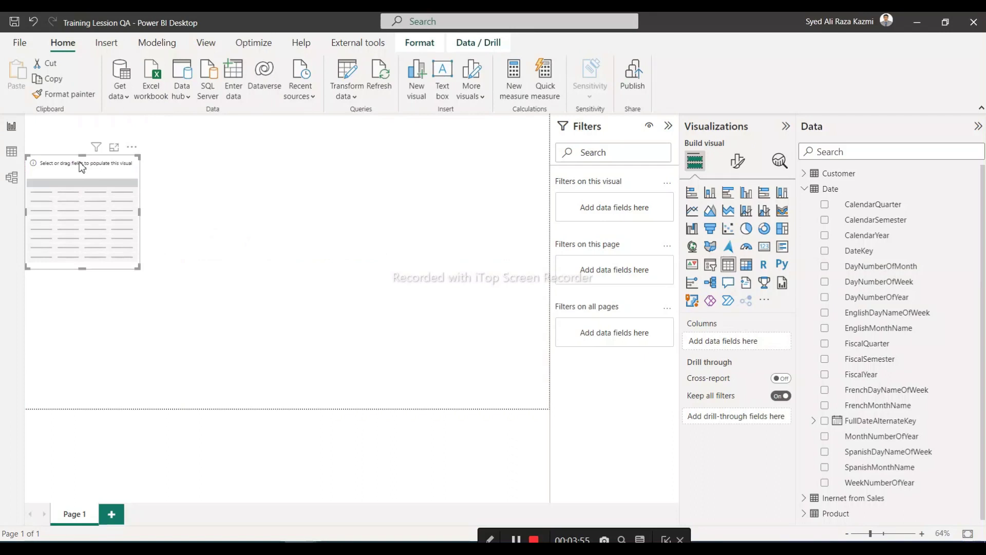
mouse_move(100, 149)
click(515, 539)
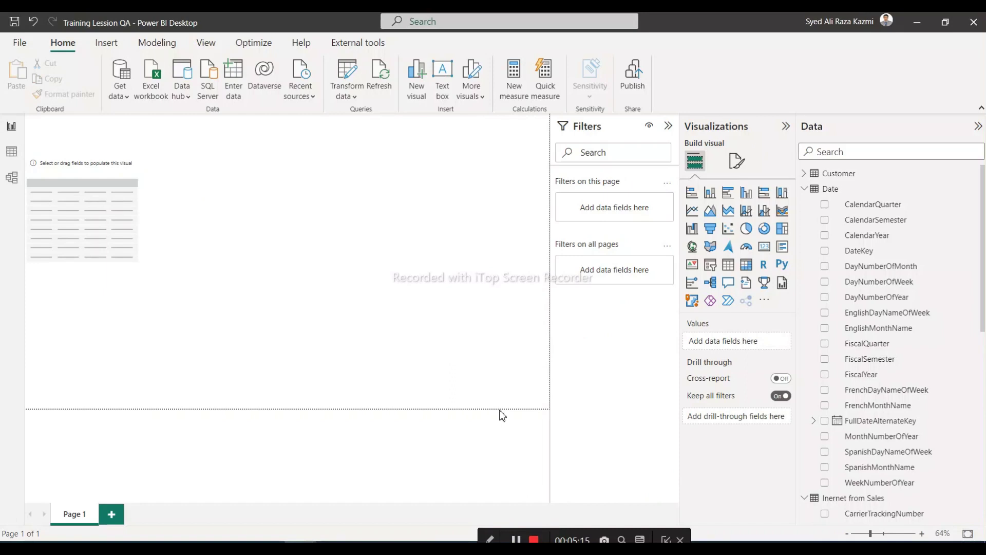
Collapse the Inernet from Sales fields and add the Date table's CalendarYear to the page as a separate table visual.
click(805, 190)
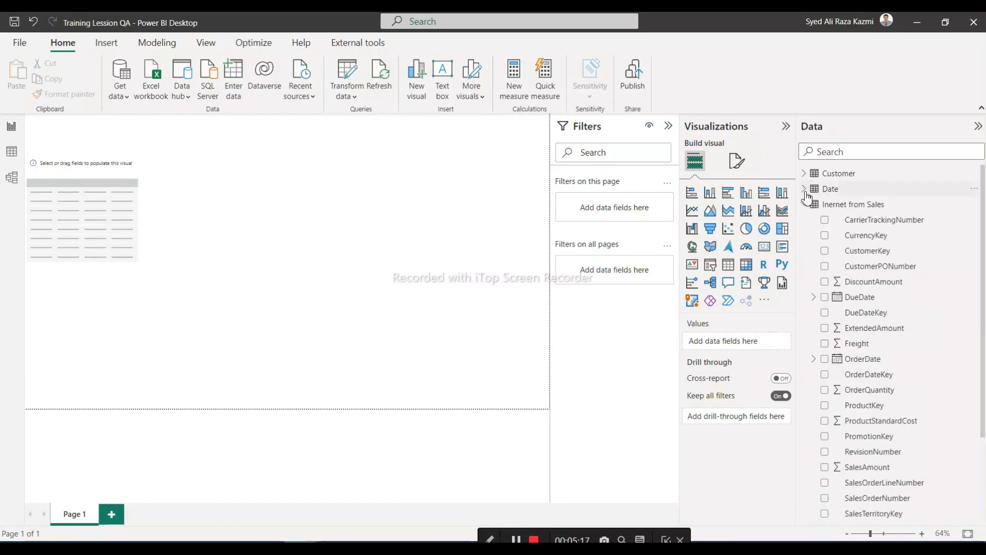
click(805, 205)
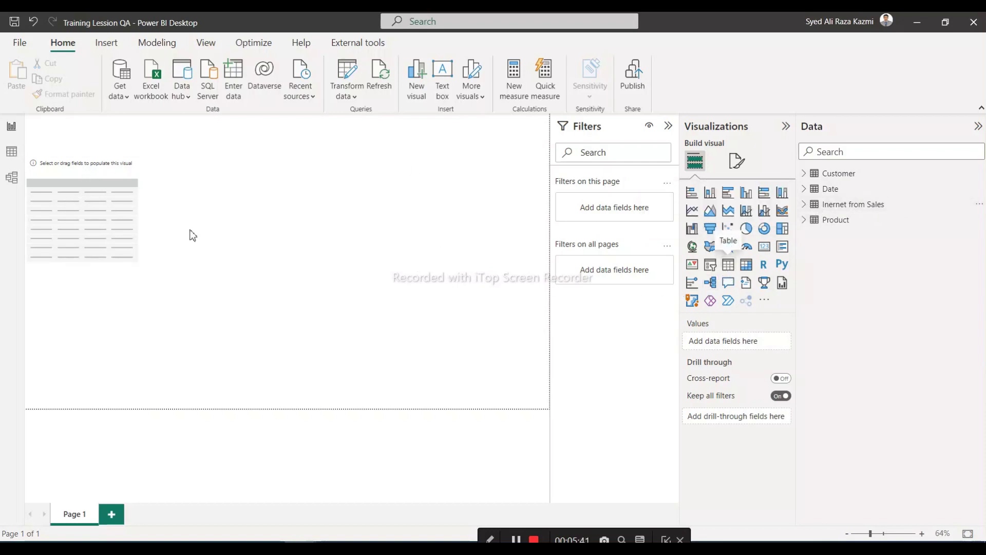
click(805, 189)
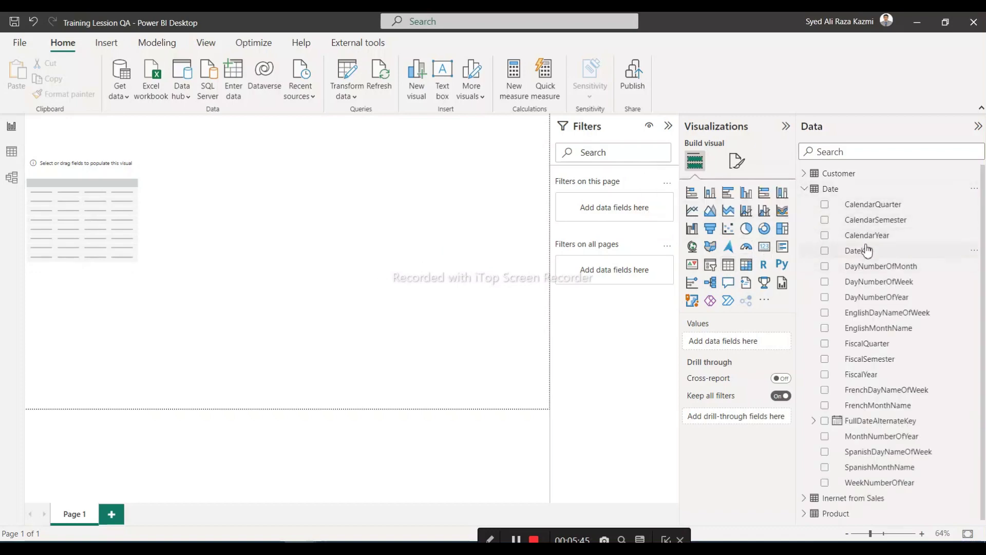
click(825, 237)
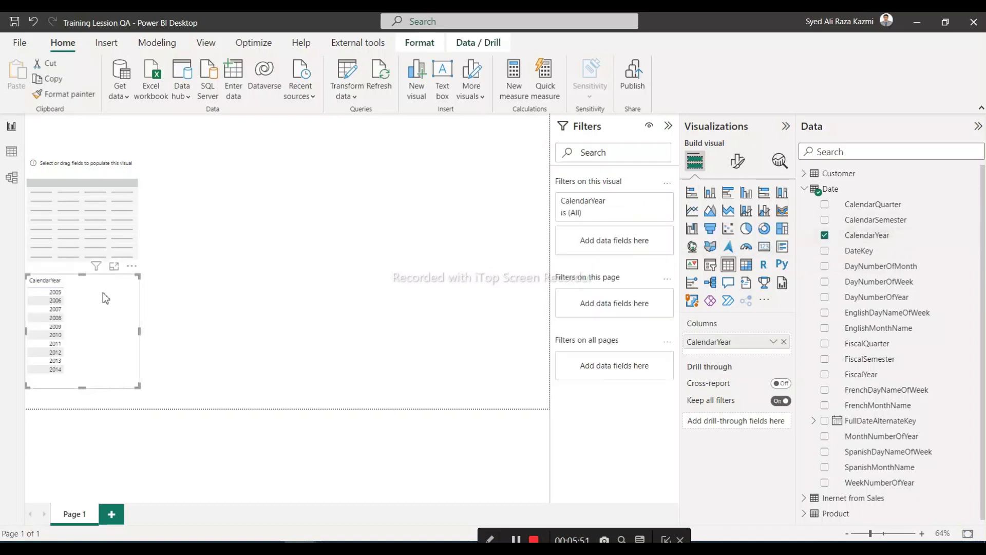
Delete the separate CalendarYear table and add the Date table's CalendarYear as a column of the remaining empty table visual.
key(Delete)
click(120, 188)
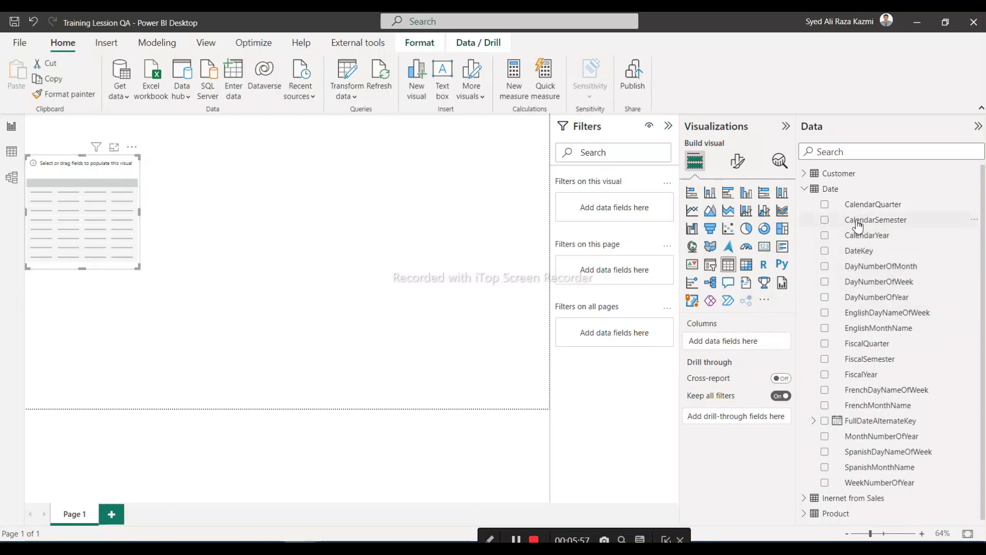
click(824, 235)
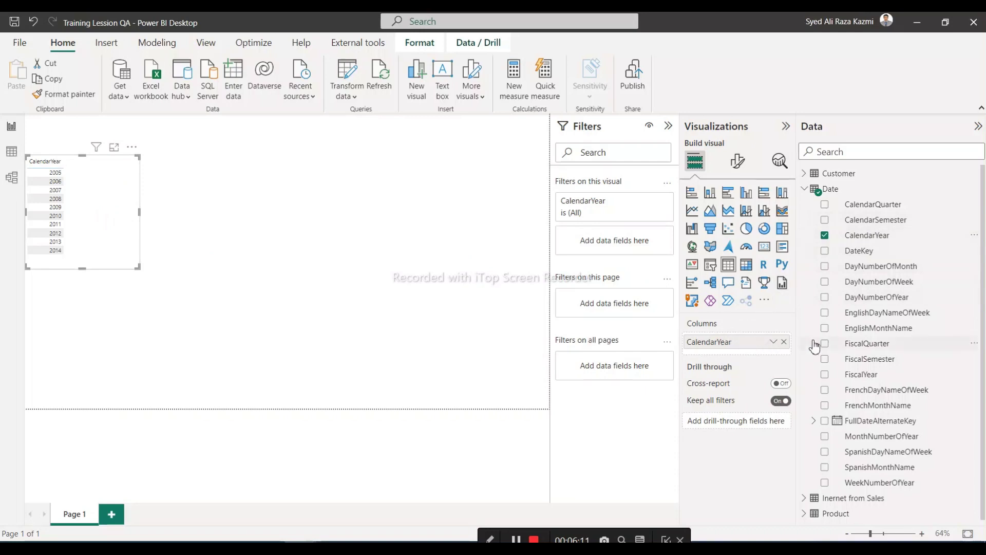
click(825, 235)
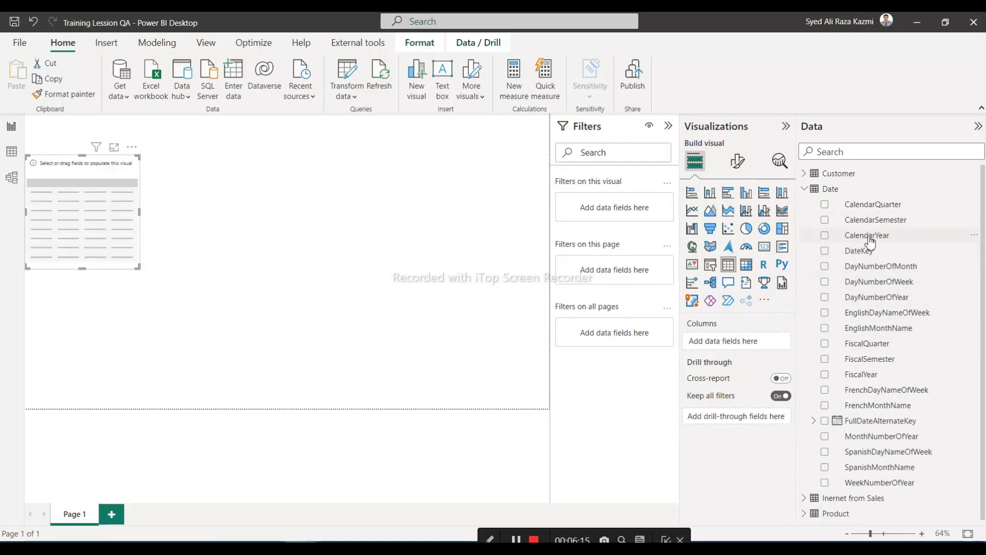
drag(869, 236, 744, 348)
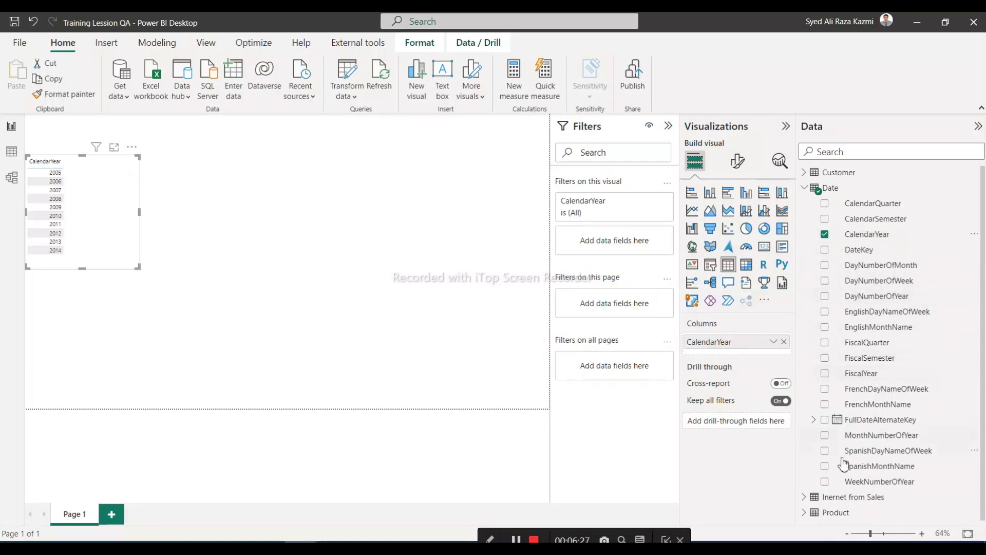
Add SalesAmount from the Inernet from Sales table to the CalendarYear table visual and enlarge the page view to 100%.
click(806, 499)
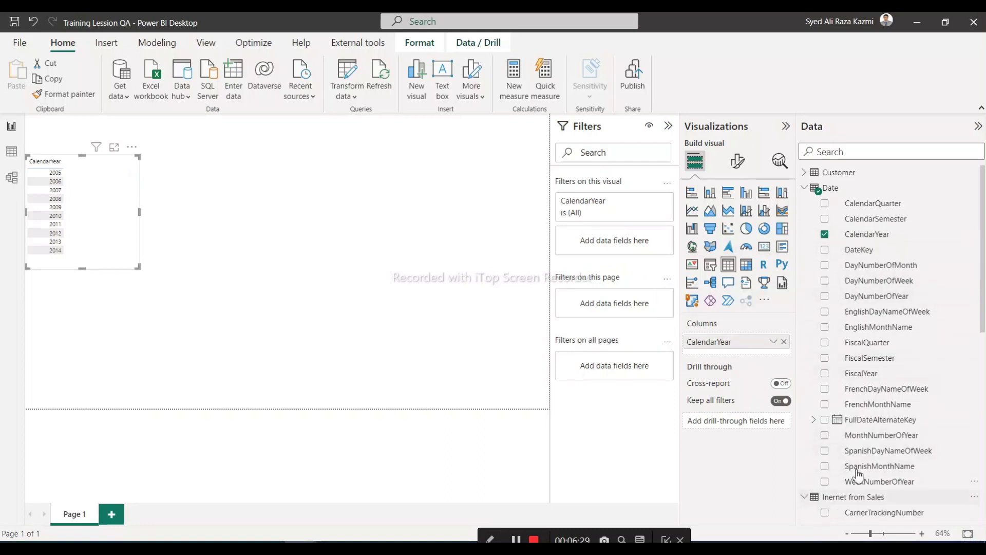
scroll(828, 449, down, 7)
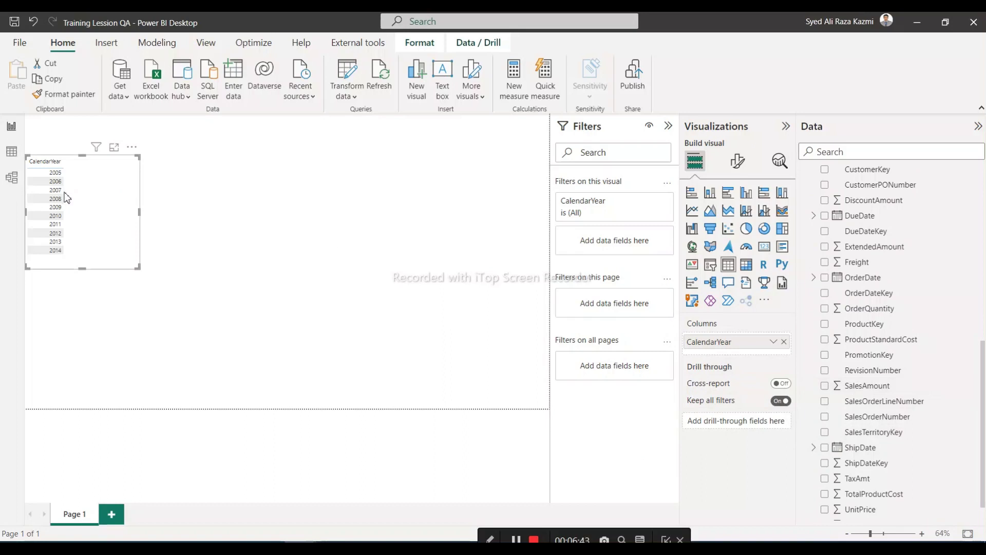
click(826, 386)
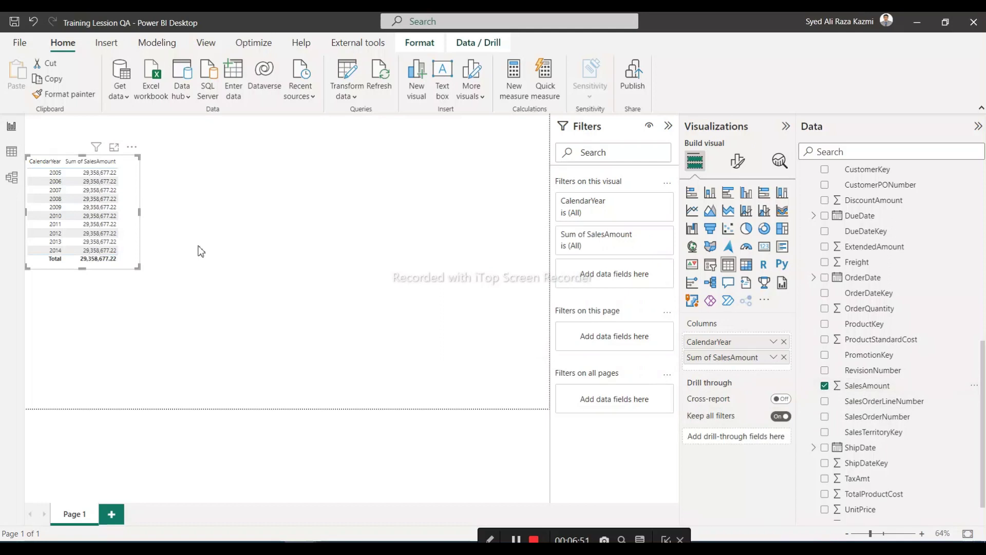
scroll(200, 252, up, 3)
scroll(200, 252, up, 1)
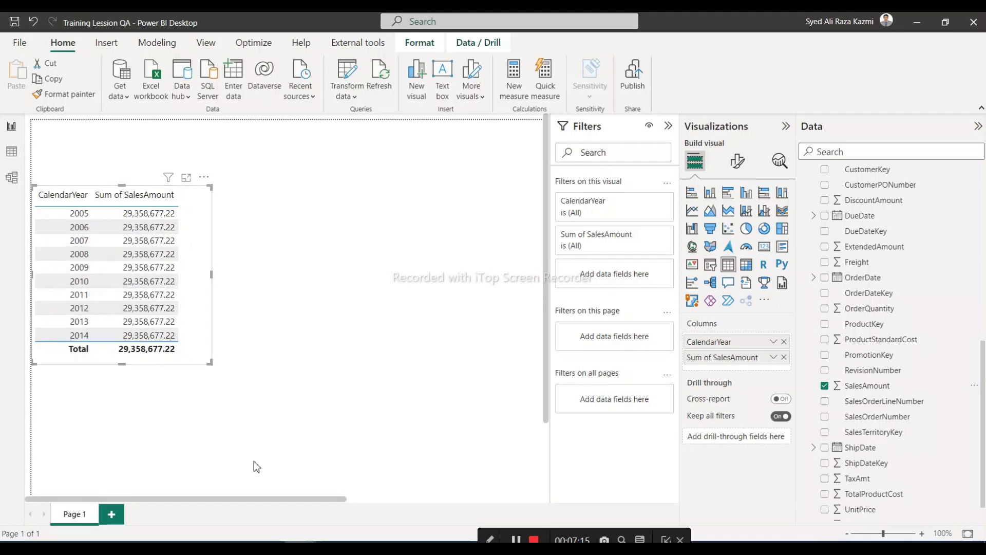
Switch to the FactInernetSales workbook in Excel and fill the OrderDateKey column on the Inernet from Sales sheet with yellow.
mouse_move(333, 548)
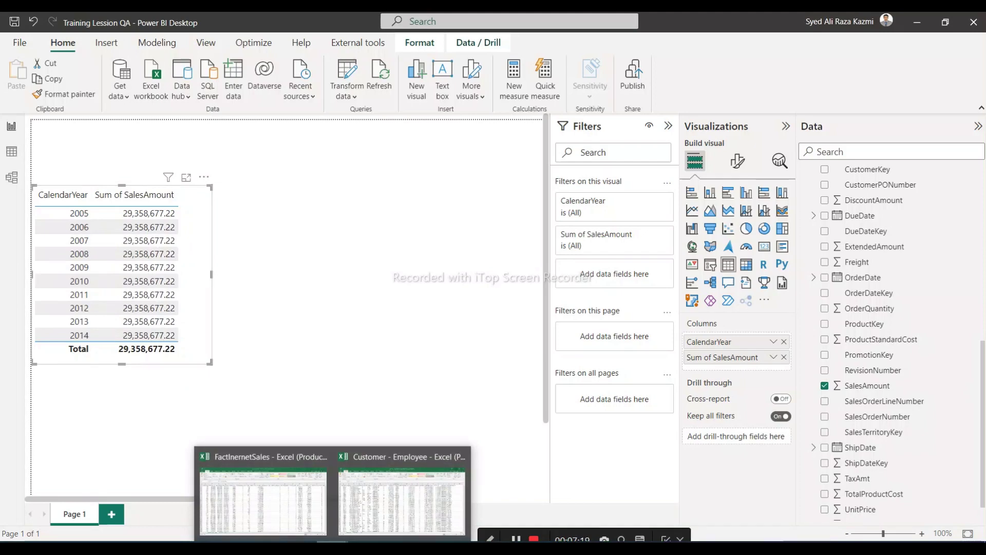
click(282, 520)
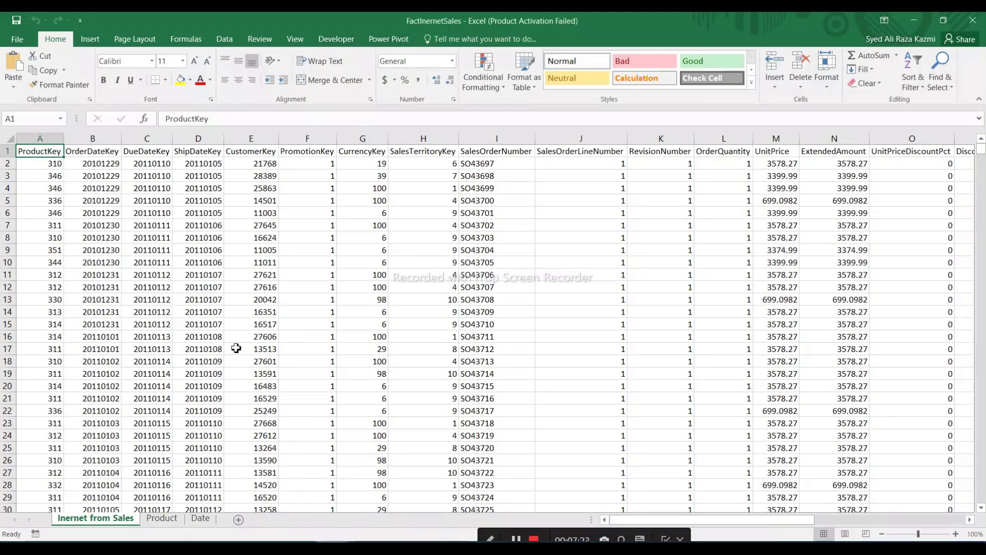
click(140, 152)
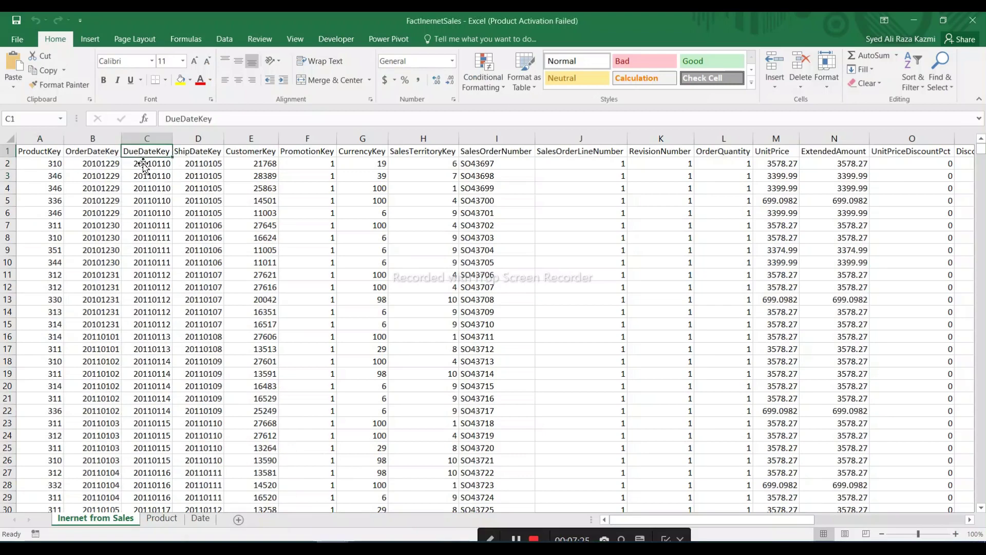
click(90, 151)
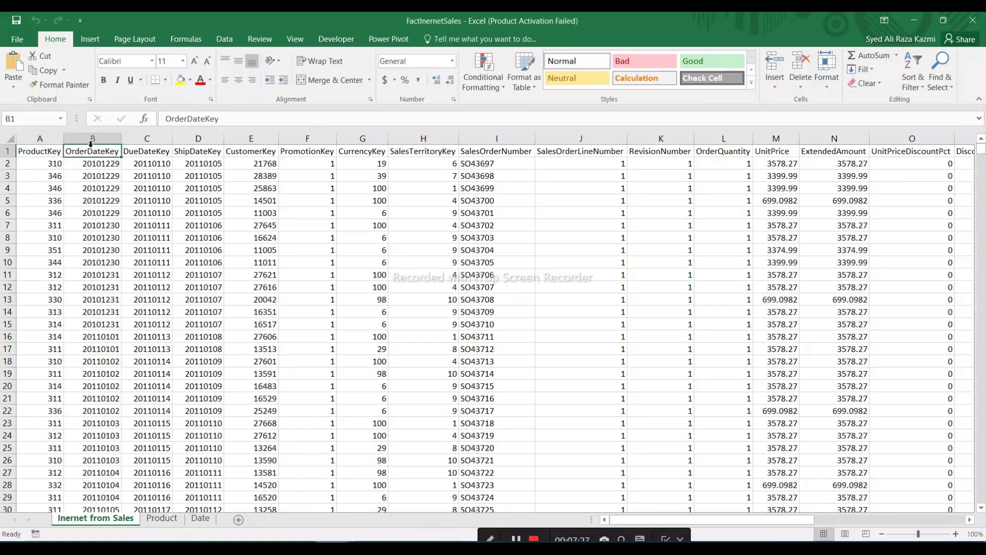
click(92, 139)
click(181, 81)
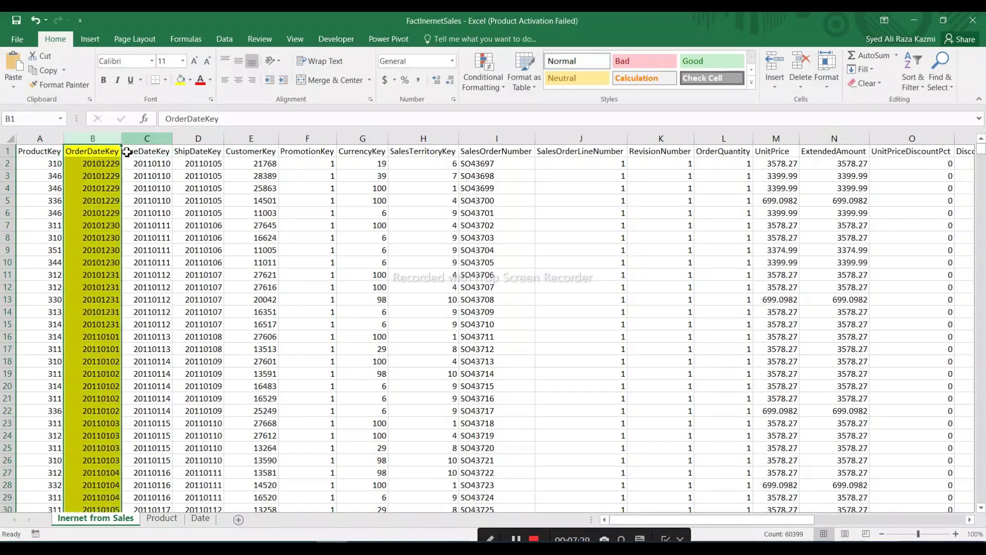
click(88, 164)
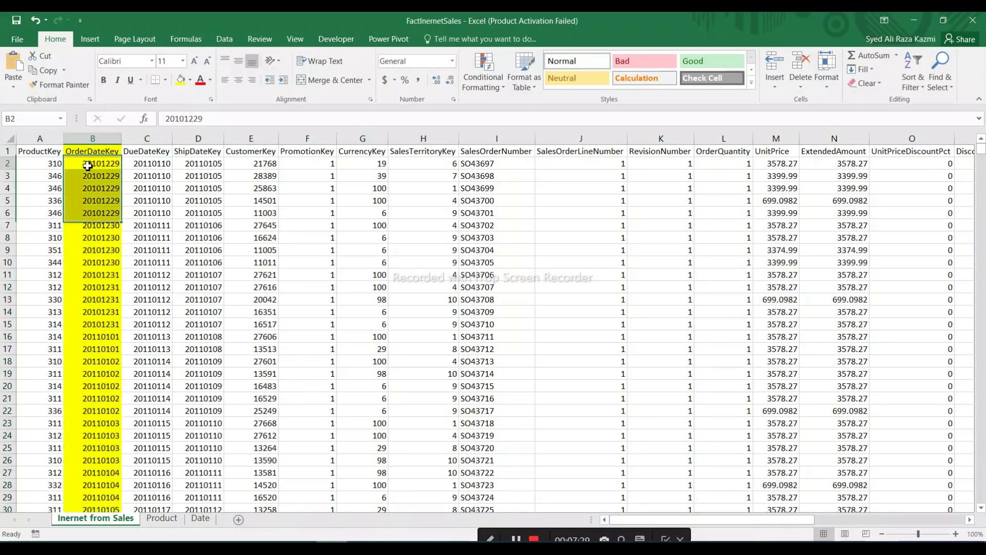
Insert a new column between OrderDateKey and DueDateKey and give it the header Year.
click(136, 138)
right_click(136, 139)
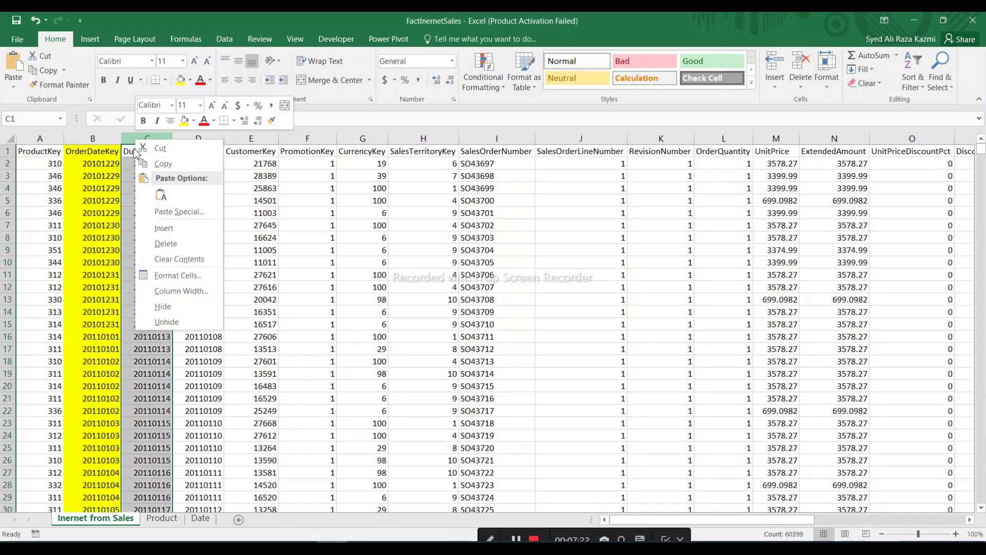
click(163, 228)
click(156, 153)
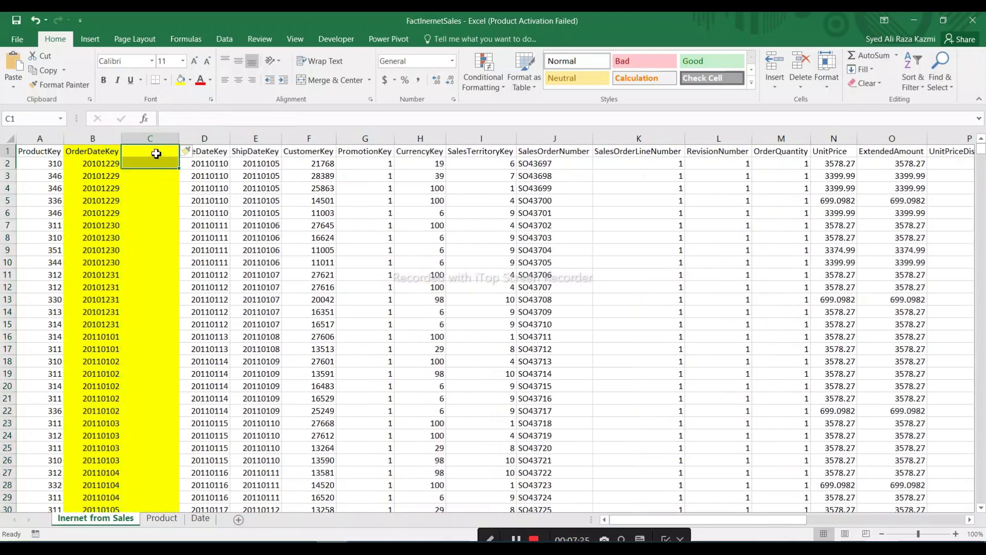
drag(157, 153, 156, 154)
text(Year)
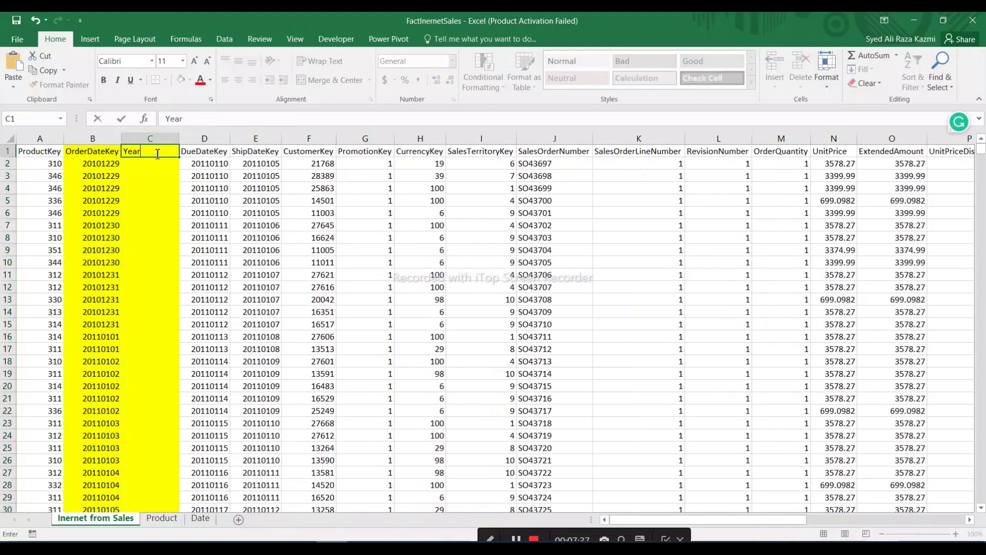
key(Return)
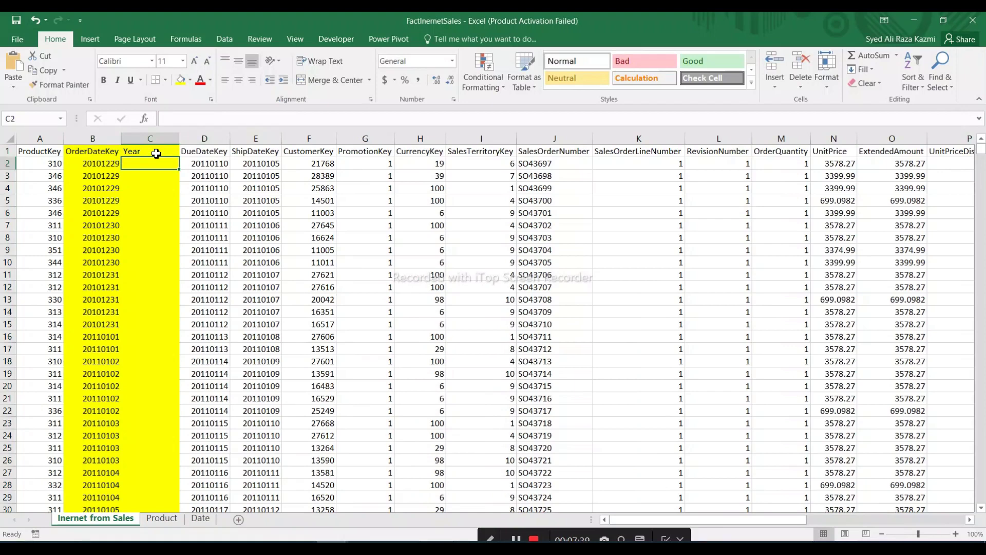
Check the Date sheet, then begin a VLOOKUP formula in cell C2 of Inernet from Sales with B2 as the lookup value.
click(207, 520)
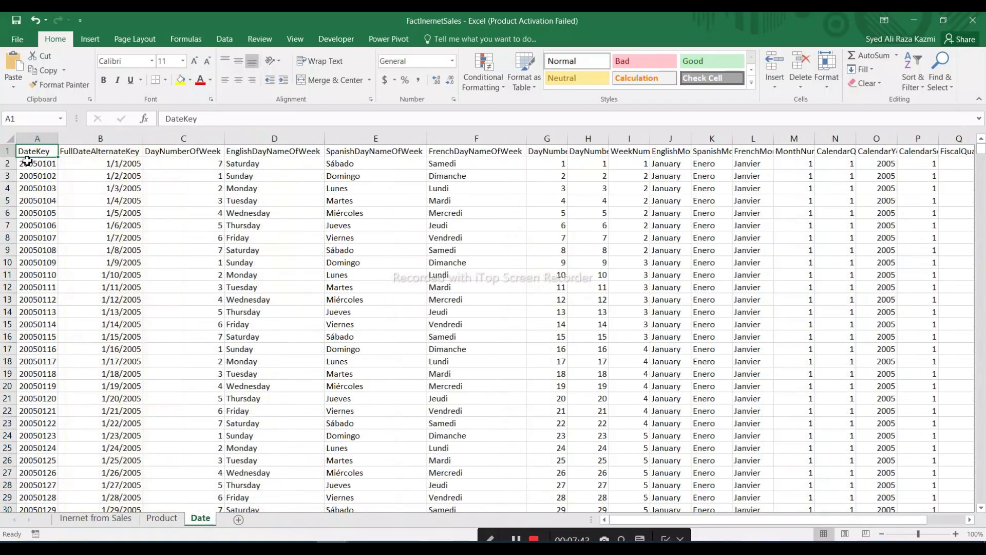
click(97, 519)
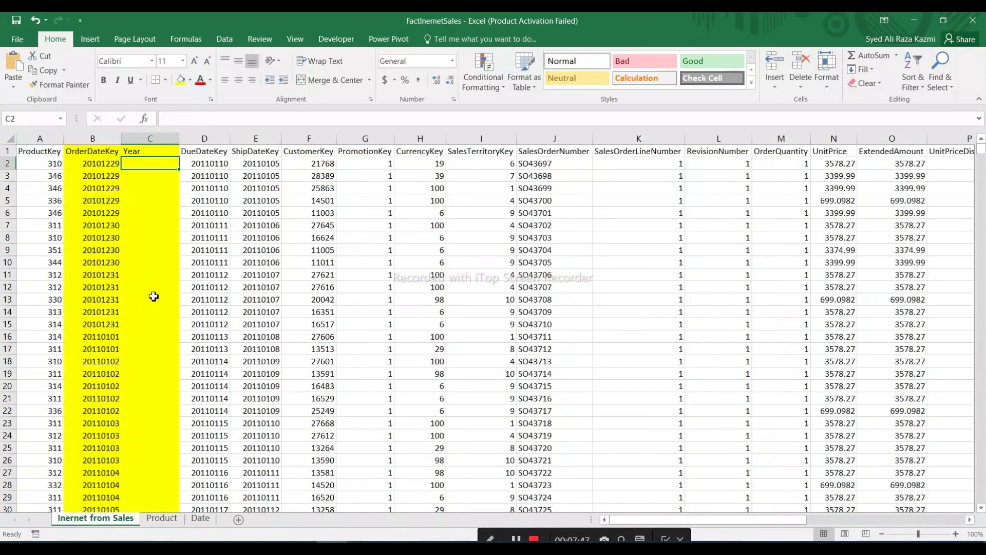
text(=Vloo)
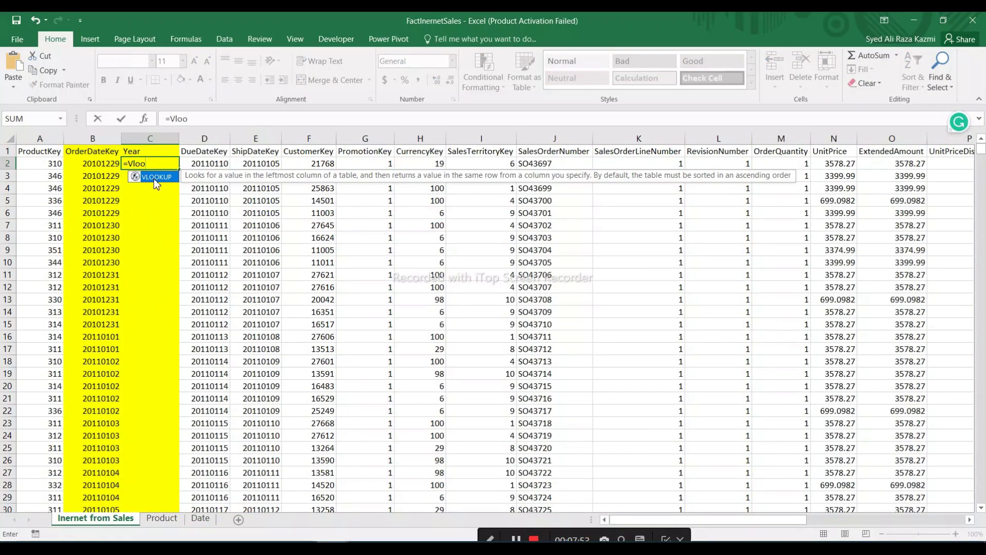
double_click(155, 178)
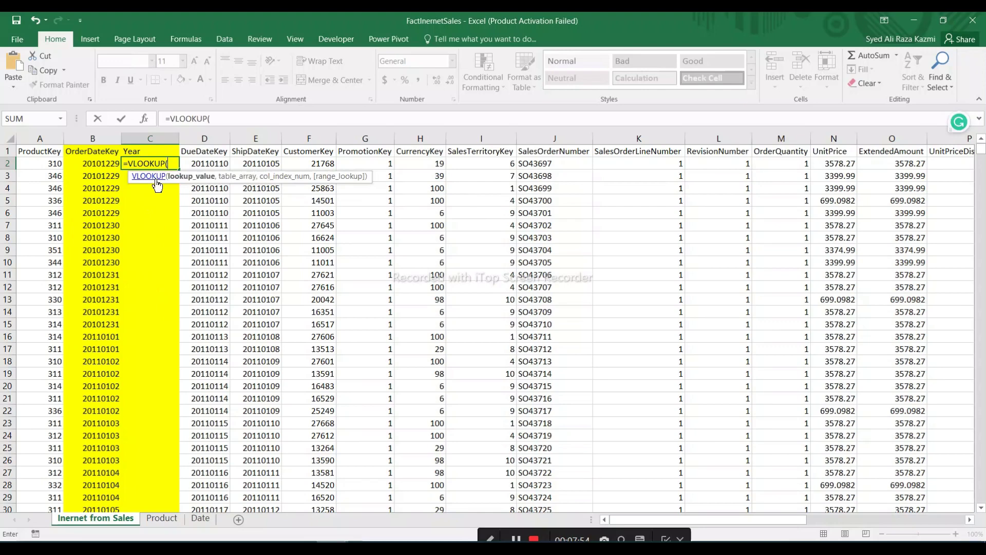
click(97, 167)
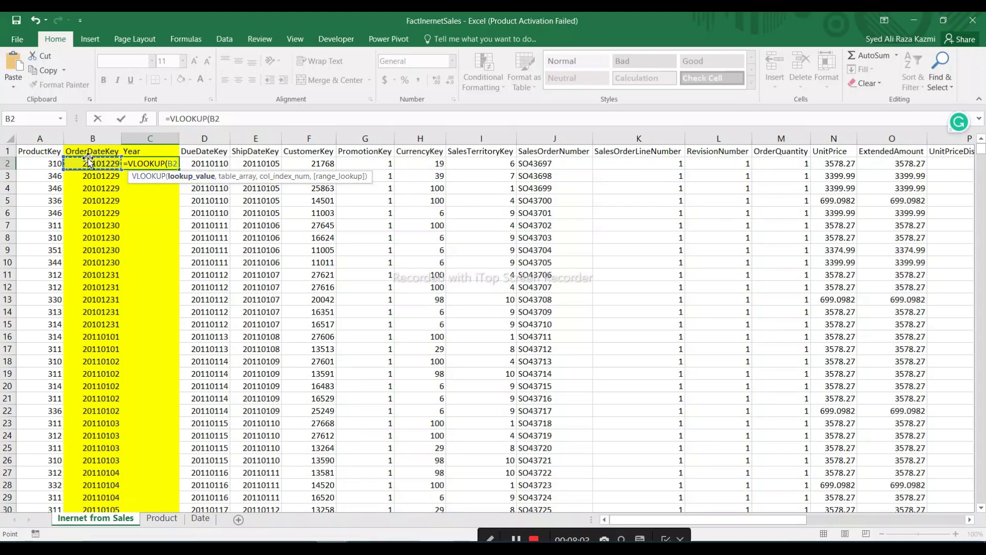
text(,)
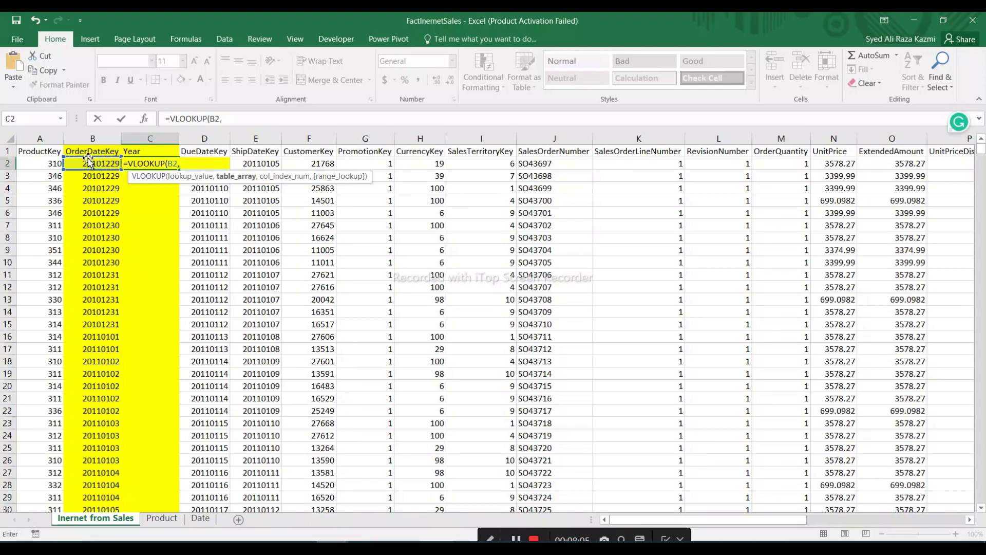
Set the VLOOKUP table array to columns A through O of the Date sheet, from DateKey to the calendar year column.
click(200, 517)
click(34, 139)
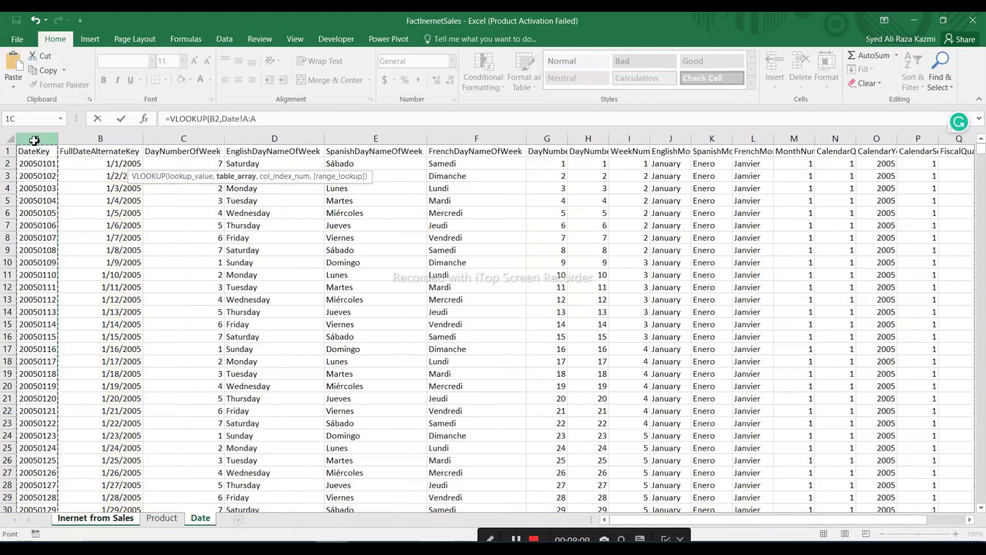
drag(34, 139, 889, 146)
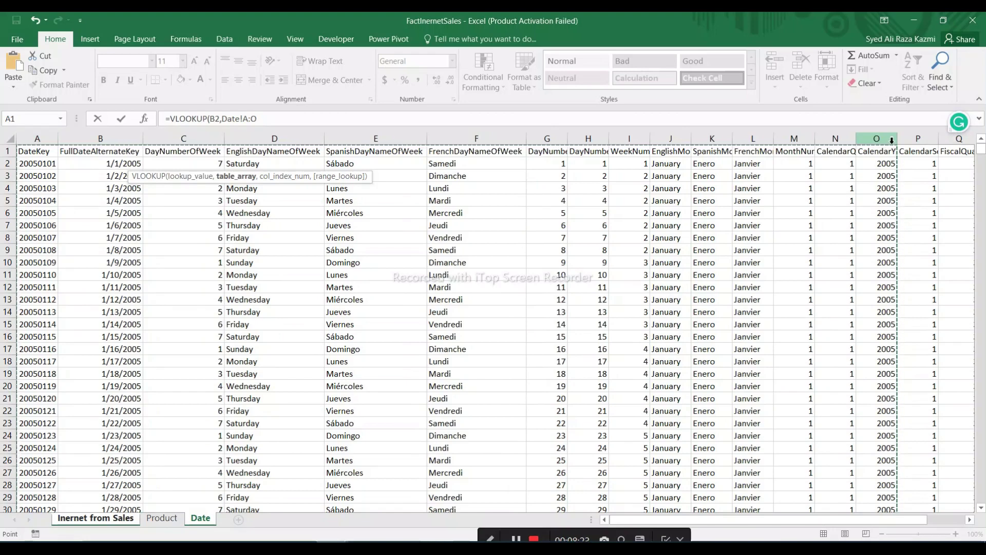
drag(41, 139, 872, 148)
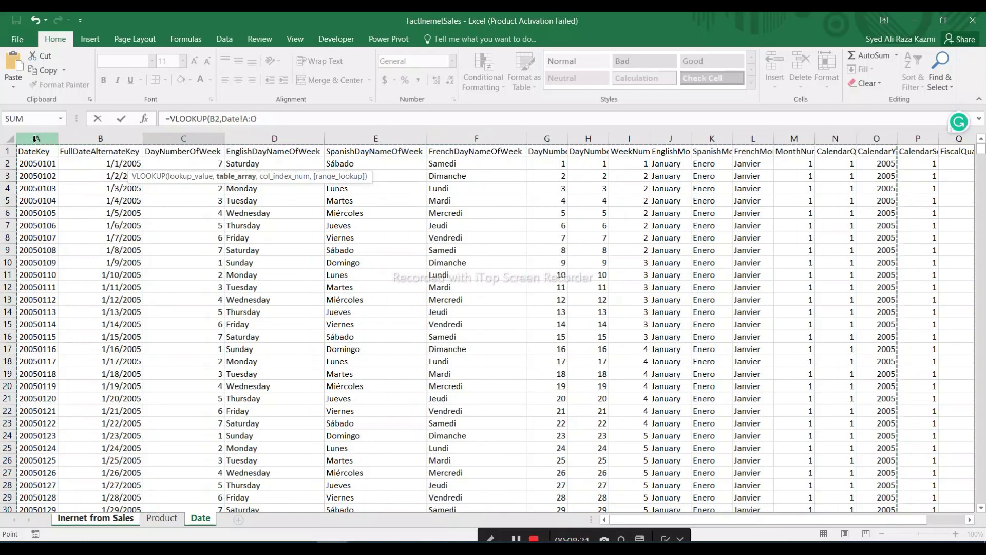
drag(35, 138, 877, 140)
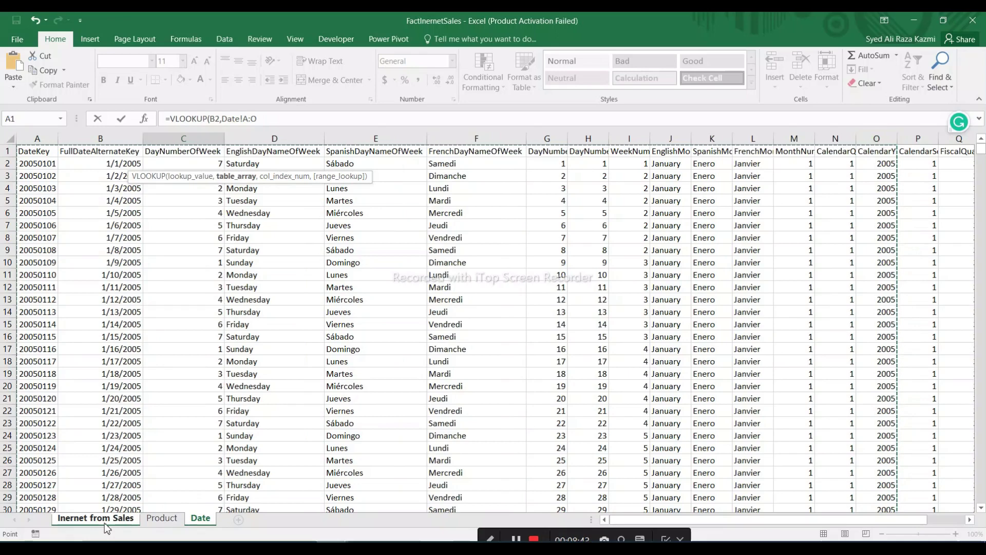
Complete the VLOOKUP formula with column index 15 and range lookup 0 for an exact match.
text(,)
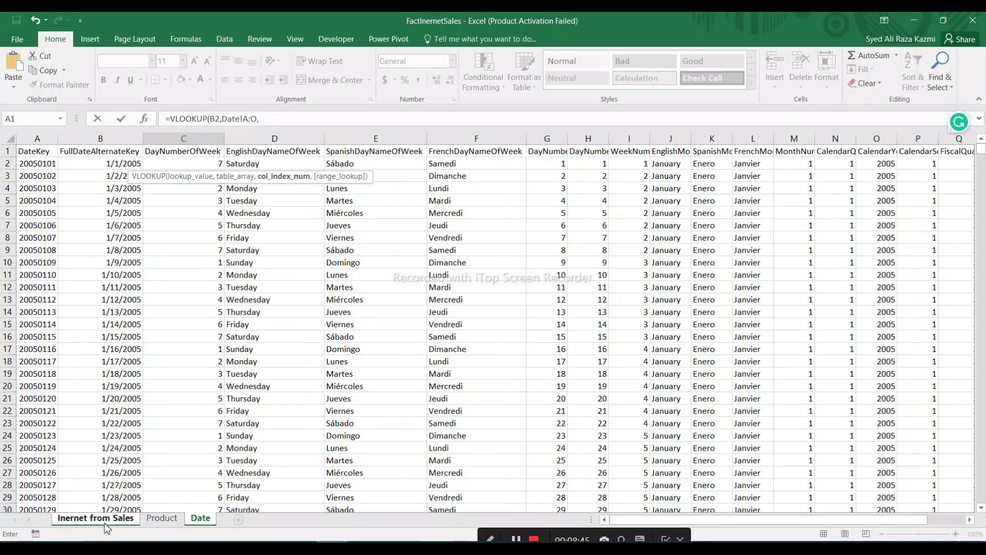
text(15,0)
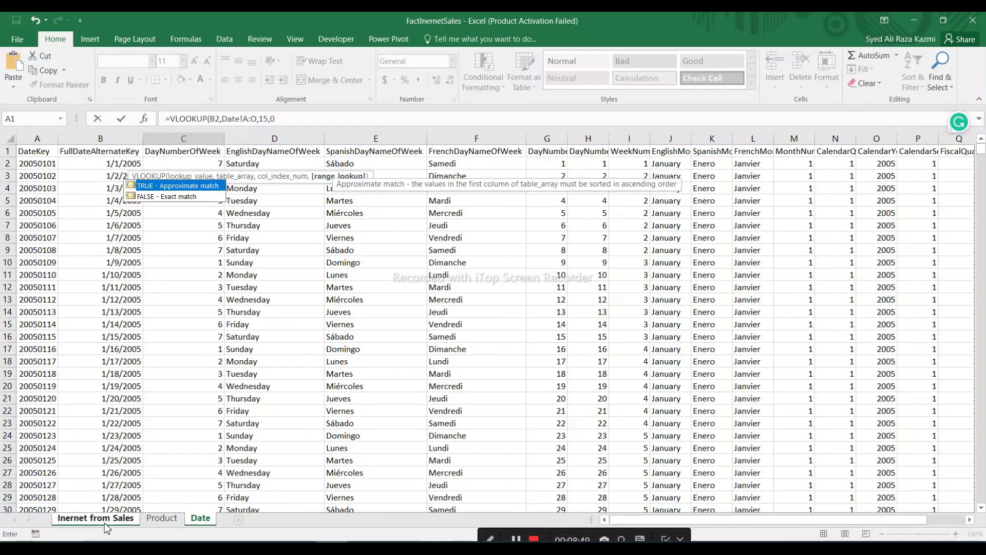
text())
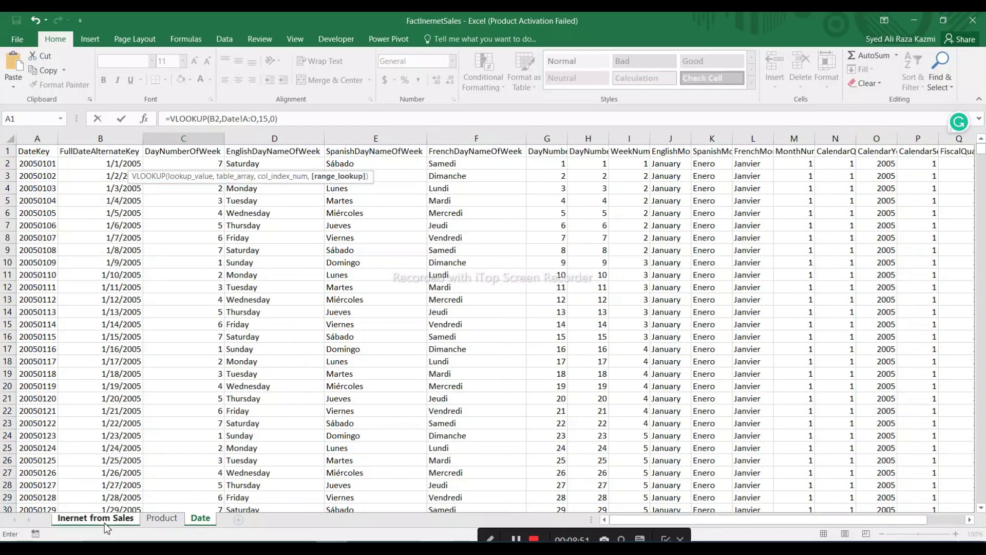
key(Return)
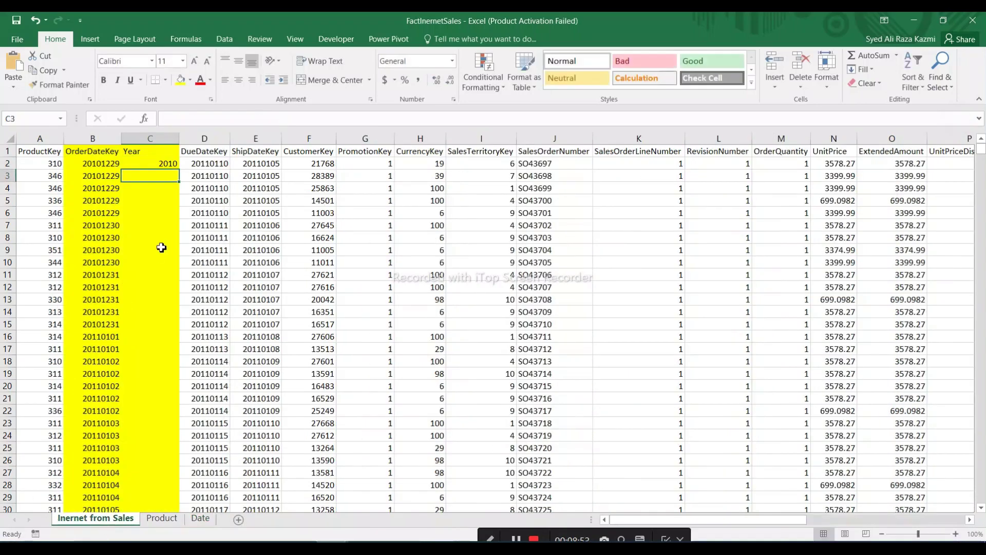
Compare the year digits of the order date key in B2 with the VLOOKUP result in C2.
click(84, 166)
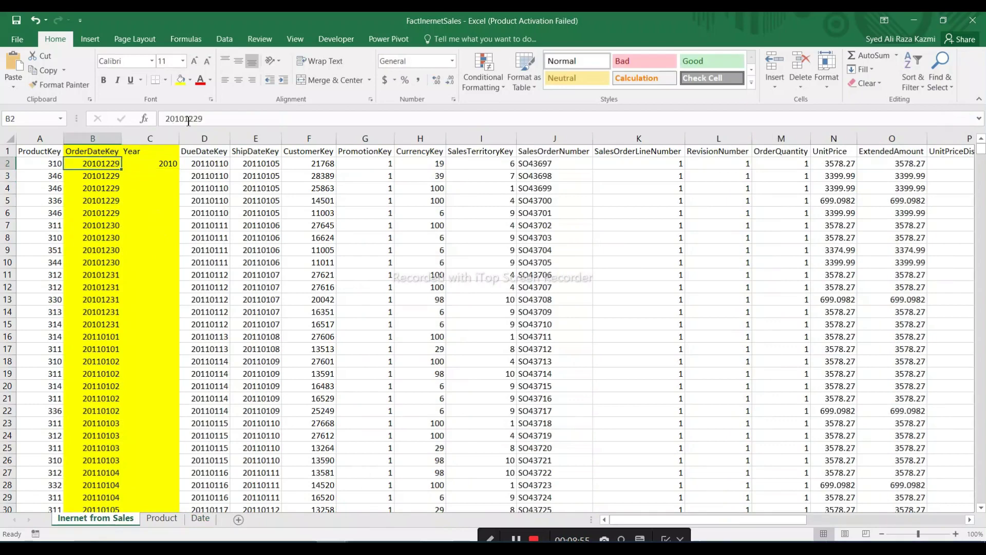
drag(181, 121, 184, 119)
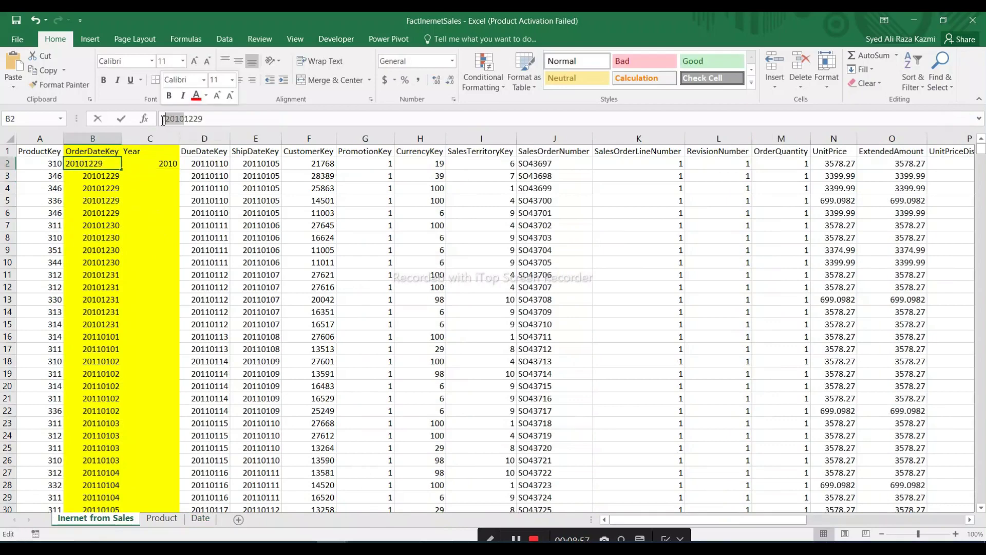
click(169, 169)
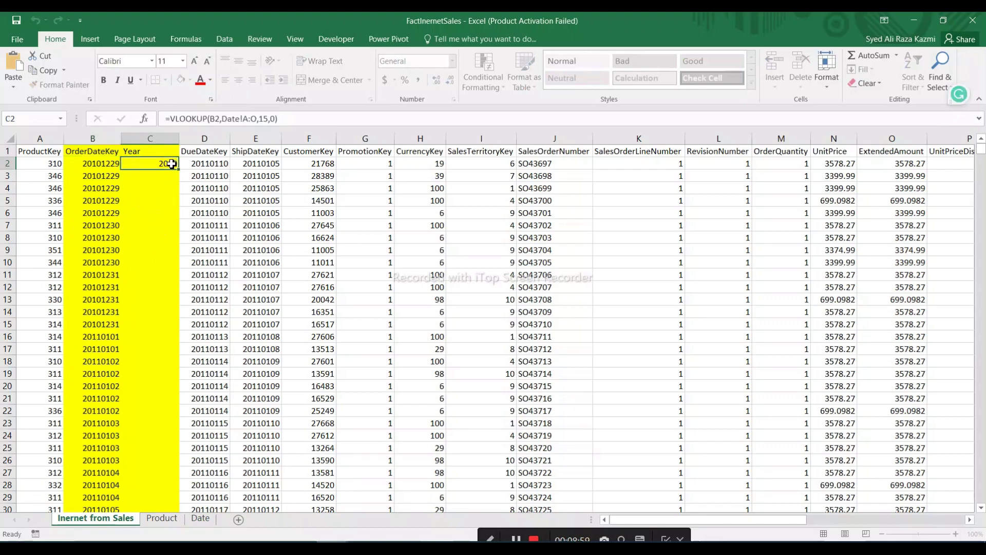
Fill the VLOOKUP formula down the whole Year column and highlight the SalesAmount column in yellow.
double_click(180, 170)
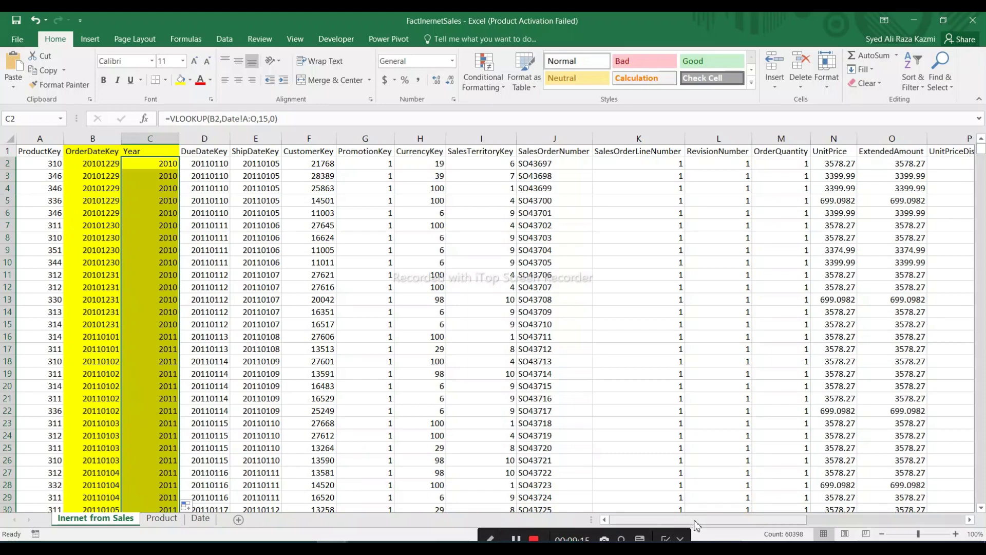
drag(698, 524, 876, 520)
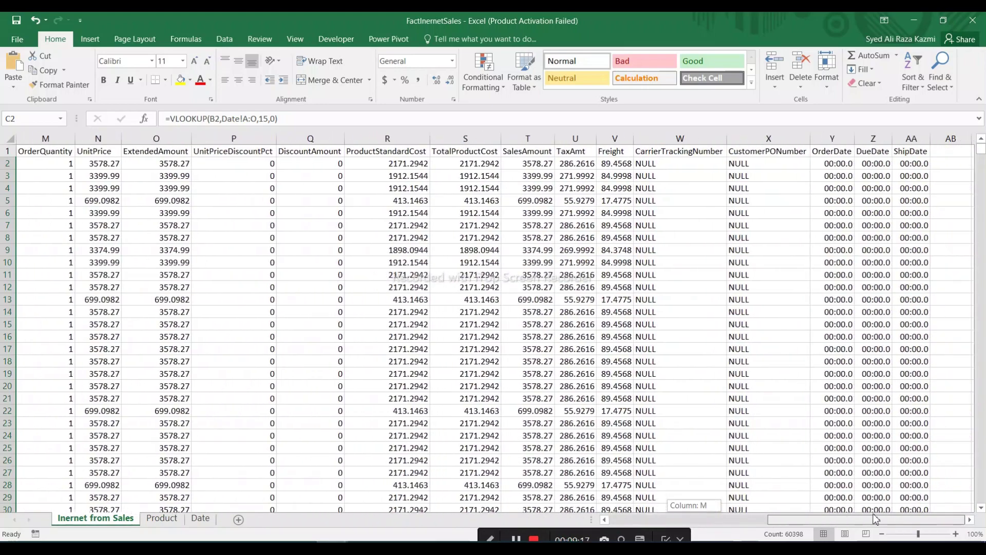
click(509, 149)
key(ctrl+shift+Down)
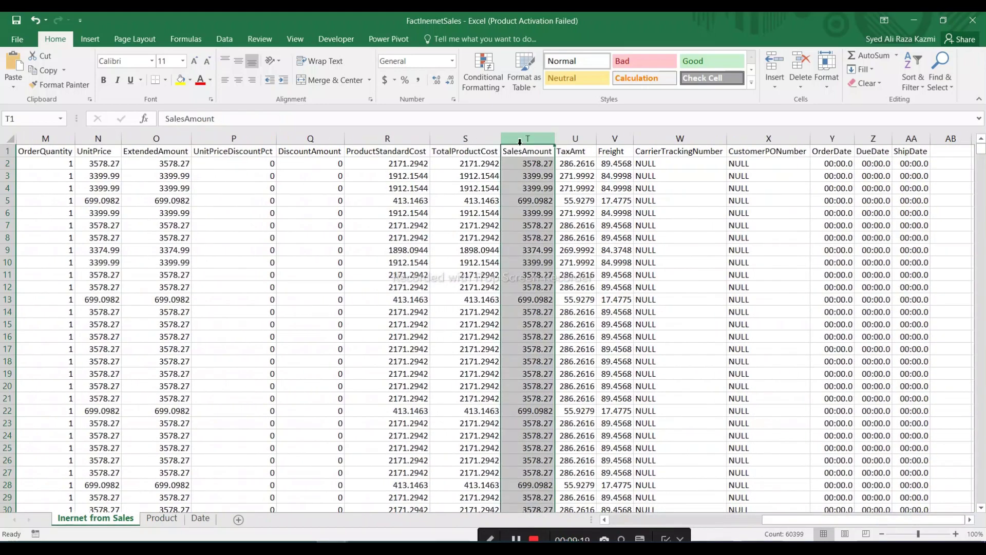
click(179, 80)
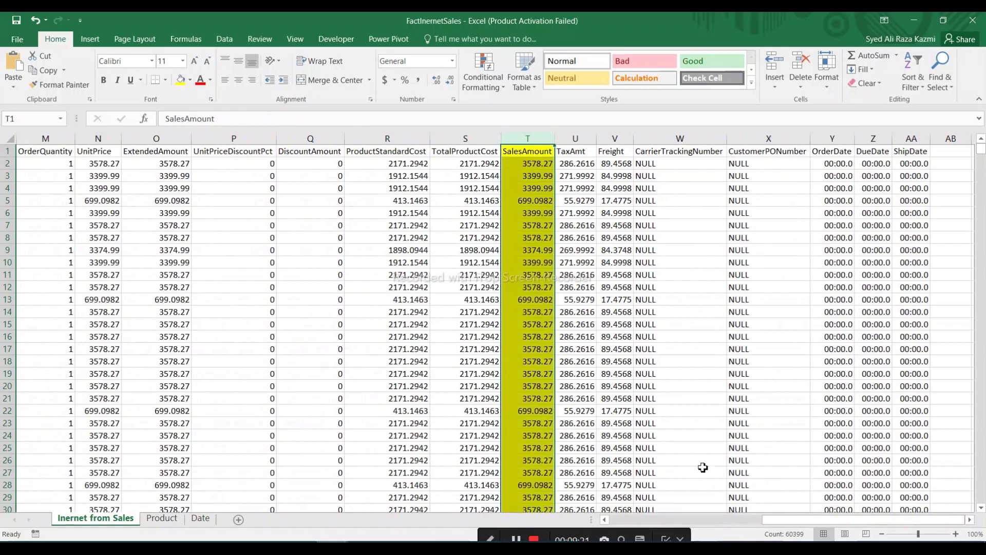
Hide columns E through M, from ShipDateKey to OrderQuantity, on the Inernet from Sales sheet.
drag(803, 519, 644, 517)
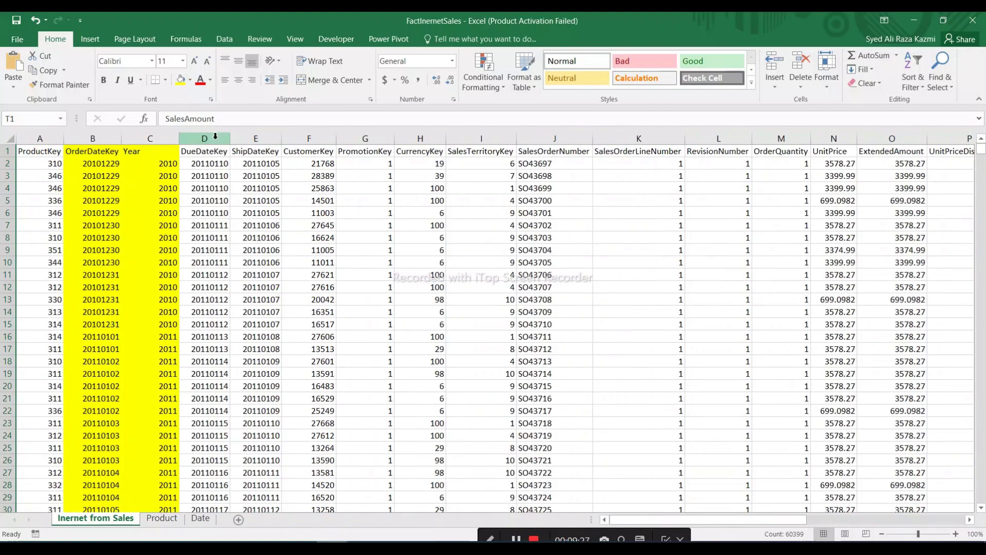
drag(262, 138, 791, 143)
right_click(794, 146)
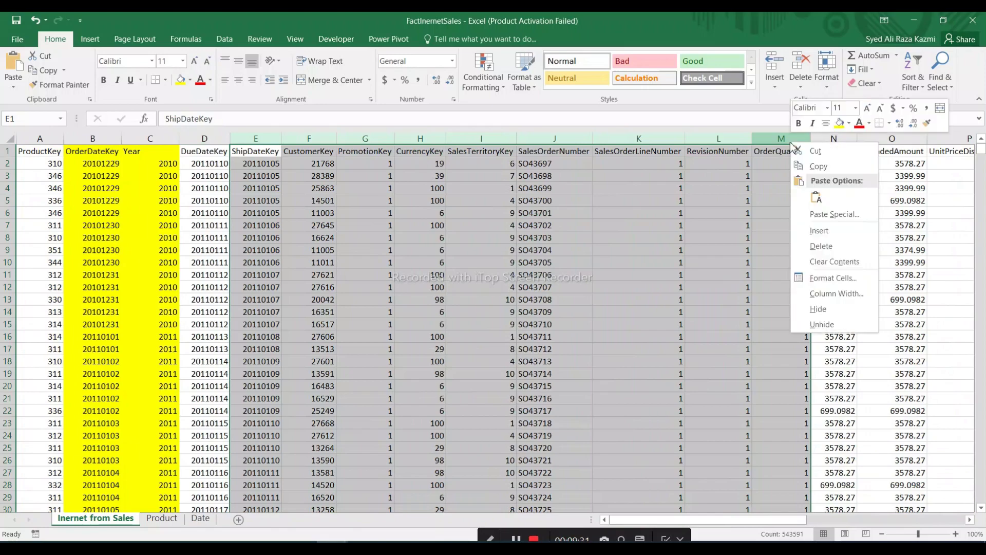
click(819, 309)
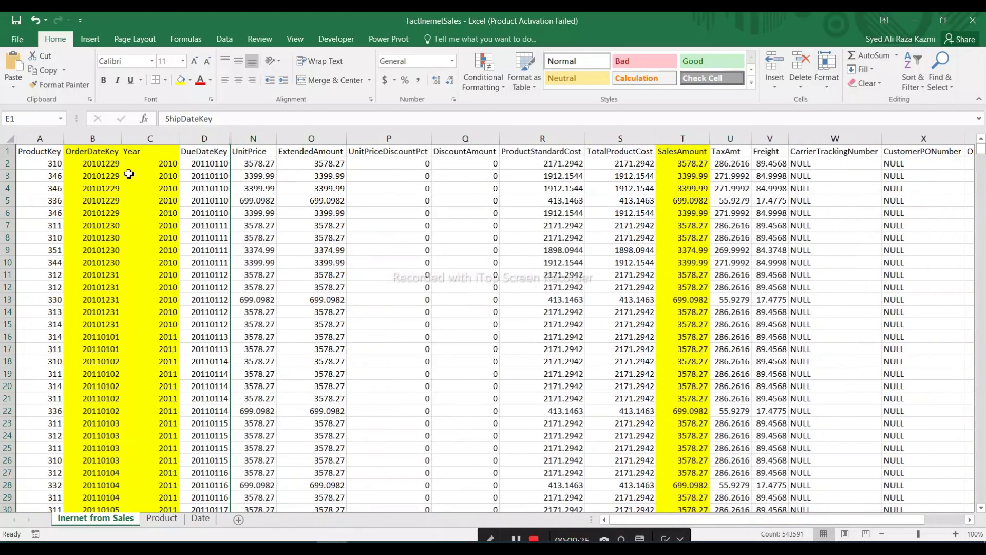
Add filters to the header row of the Inernet from Sales sheet.
click(146, 152)
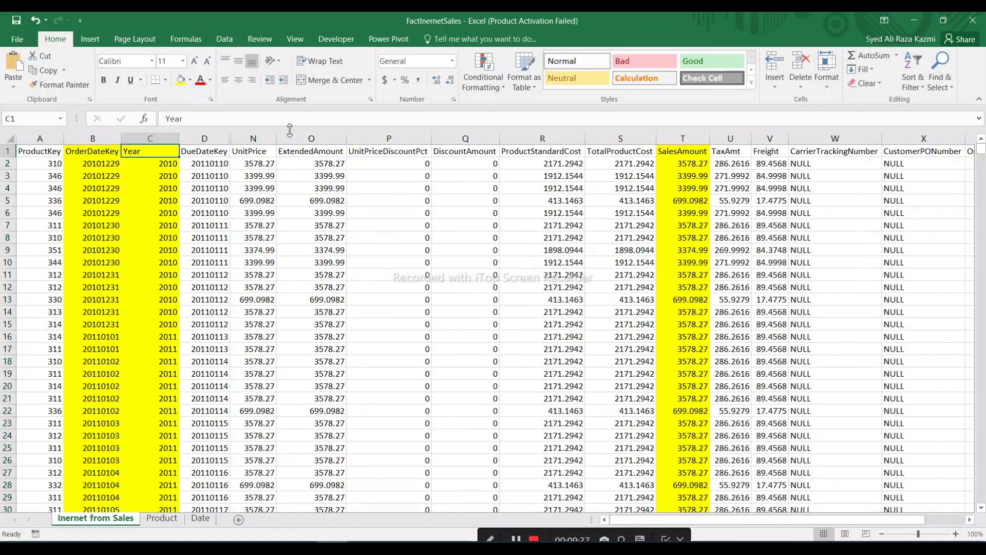
click(224, 39)
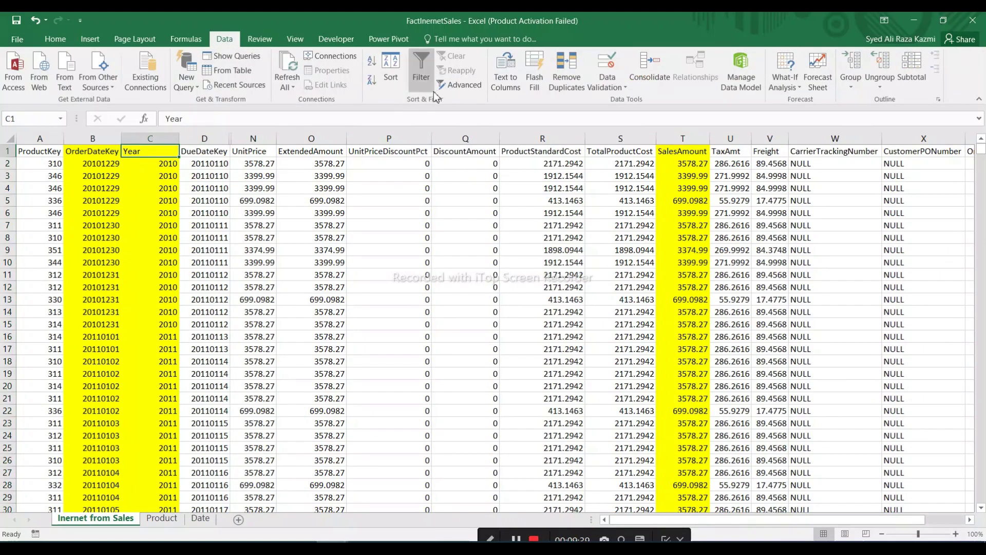
click(421, 77)
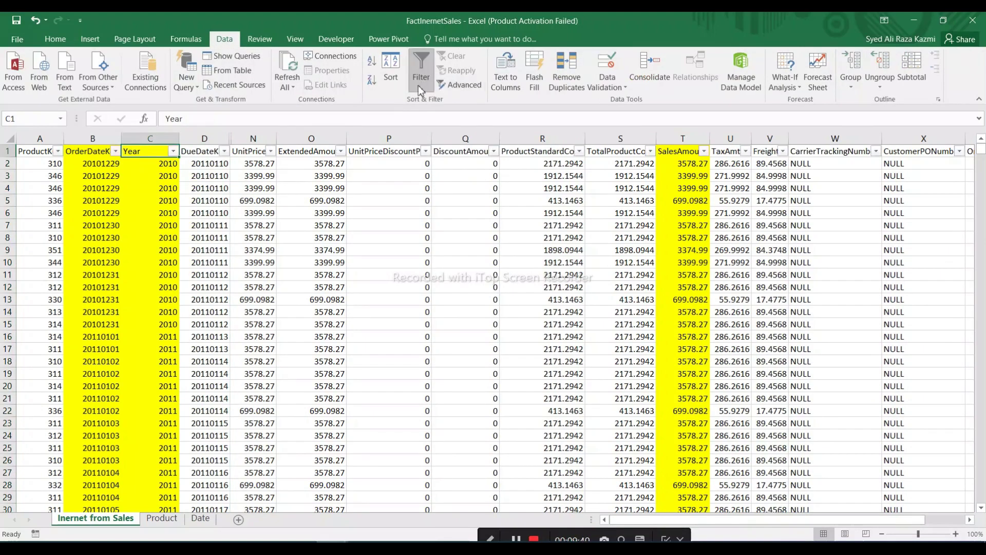
Compare the years offered by the Year column's filter with the CalendarYear rows of the Power BI table, and return to the FactInernetSales workbook.
click(173, 151)
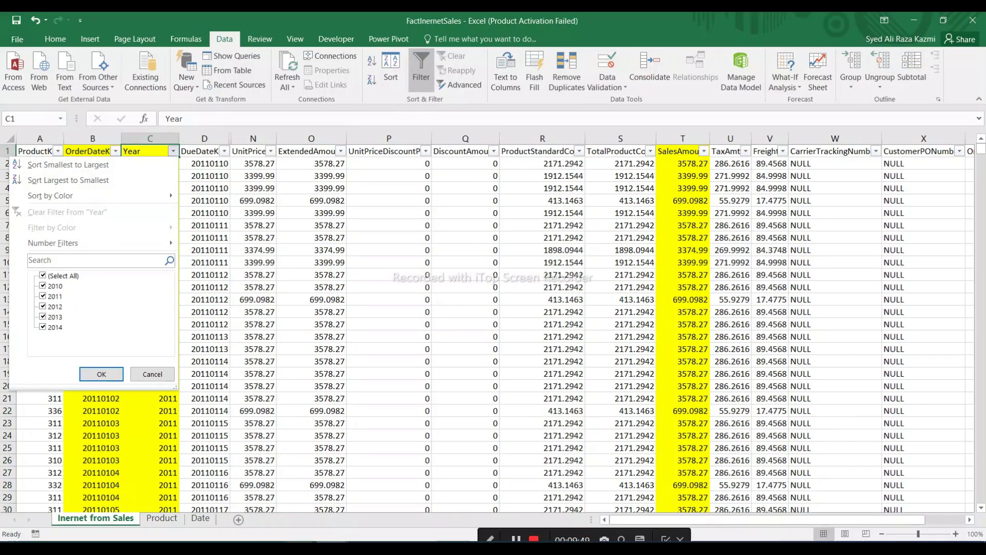
click(301, 469)
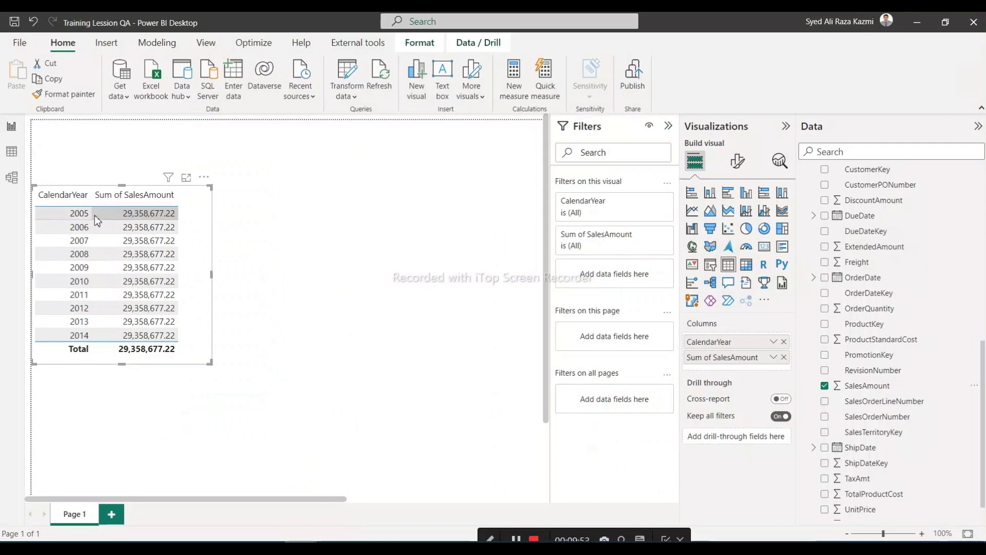
scroll(91, 233, down, 2)
scroll(90, 237, up, 2)
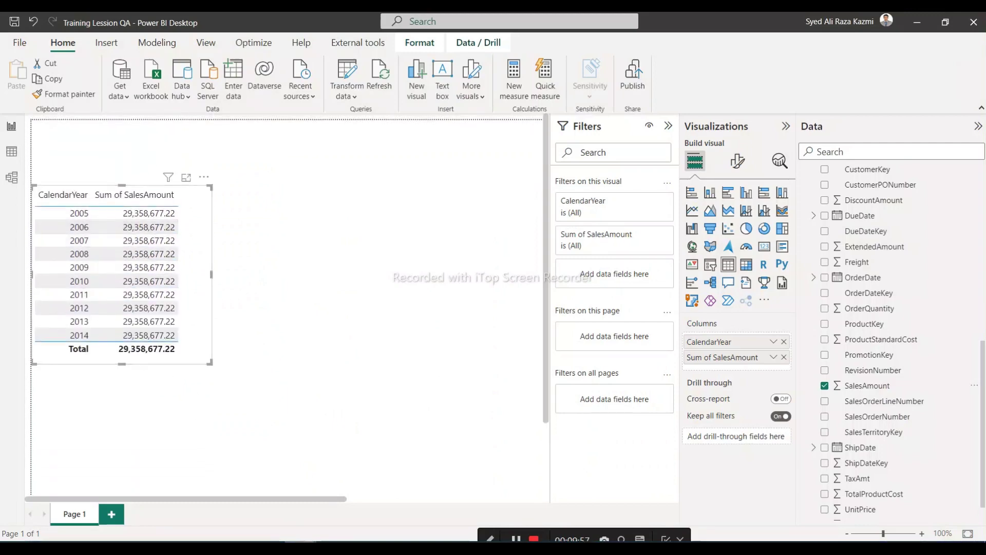
mouse_move(301, 547)
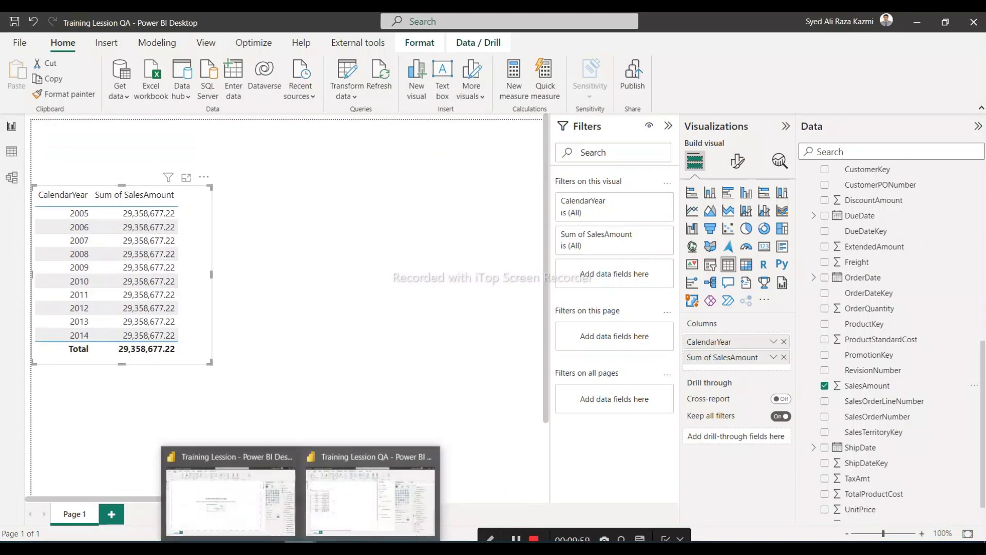
mouse_move(333, 548)
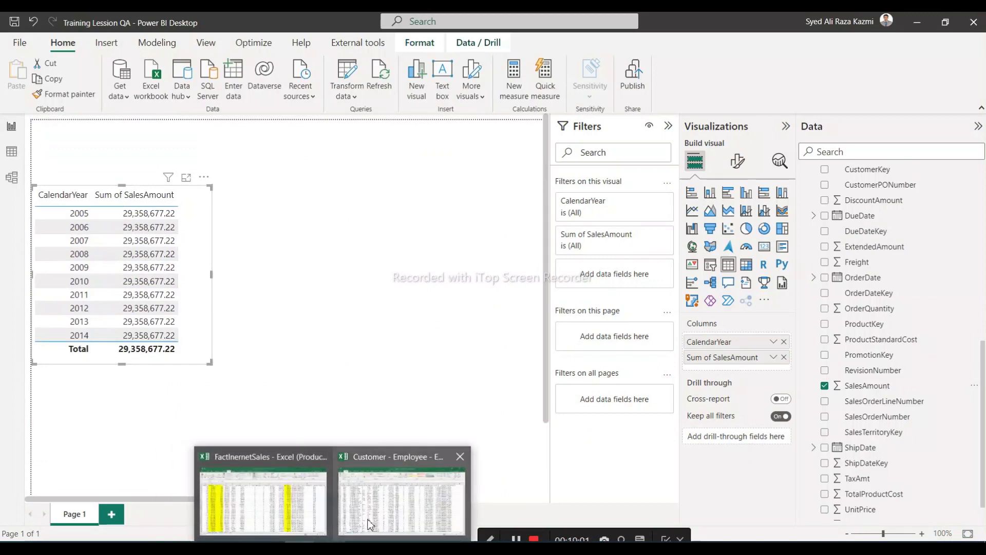
mouse_move(402, 496)
mouse_move(364, 548)
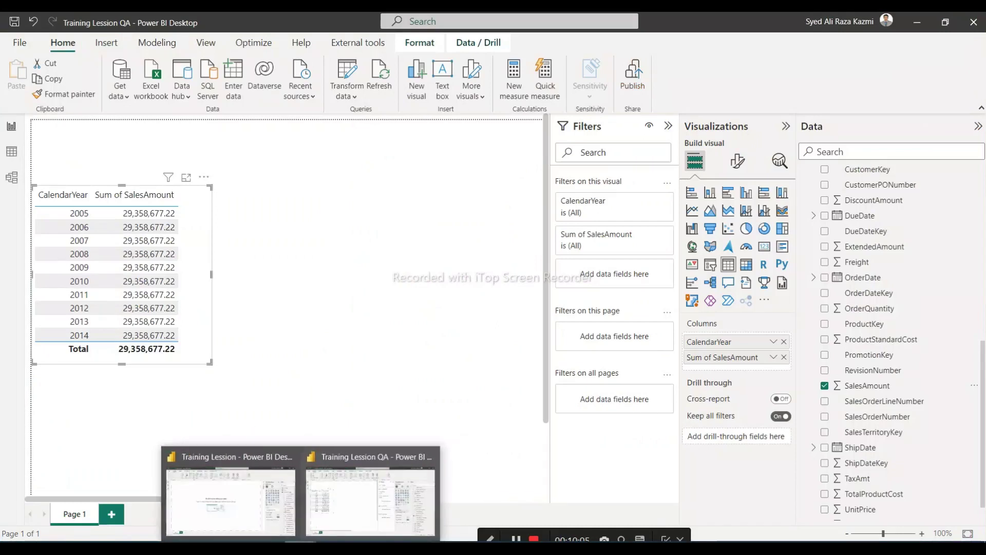
click(232, 464)
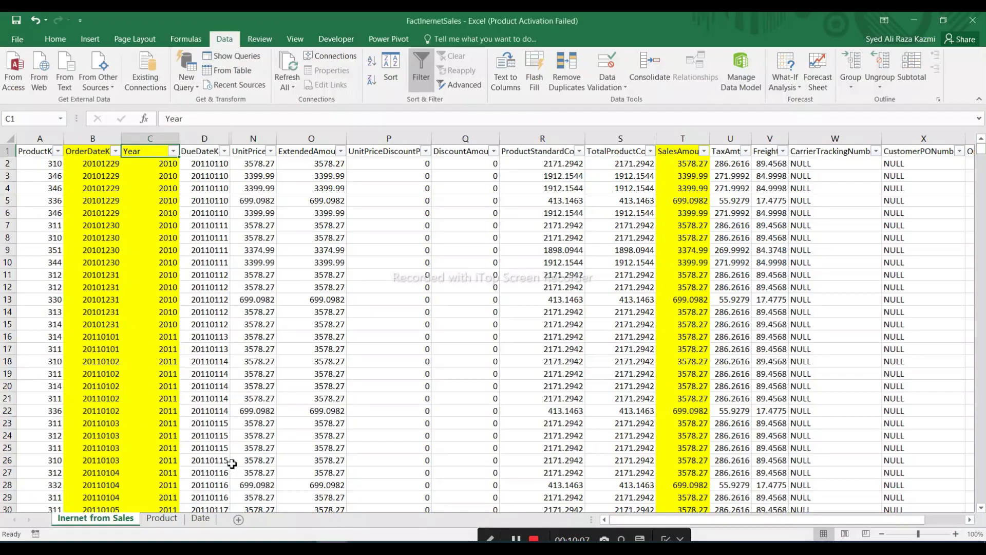
Filter the Year column to show only 2010.
click(173, 151)
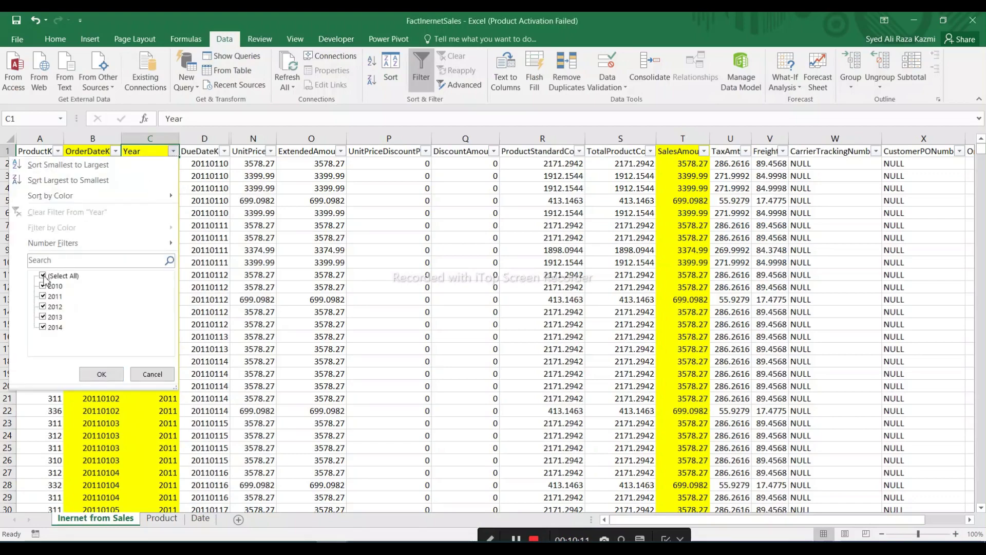
click(43, 276)
click(43, 286)
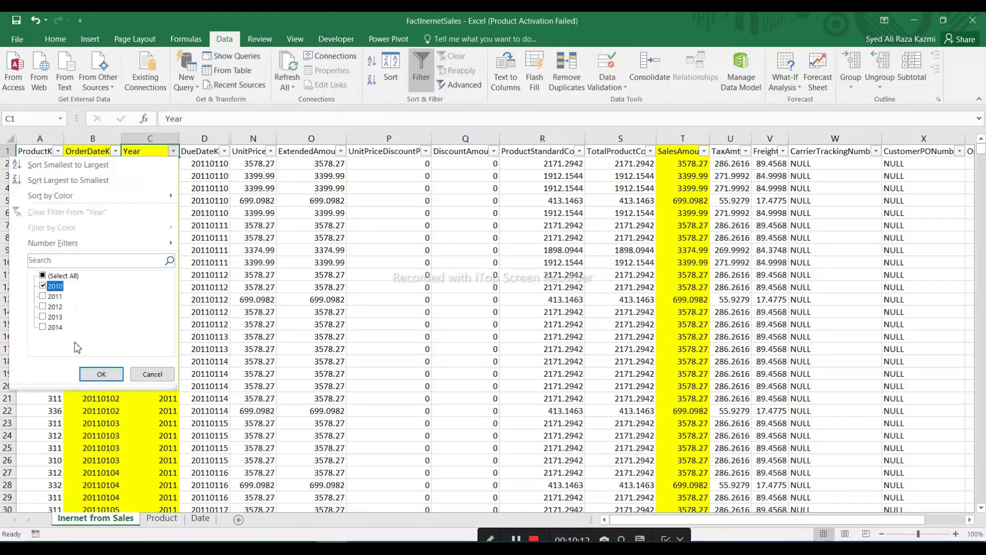
click(101, 374)
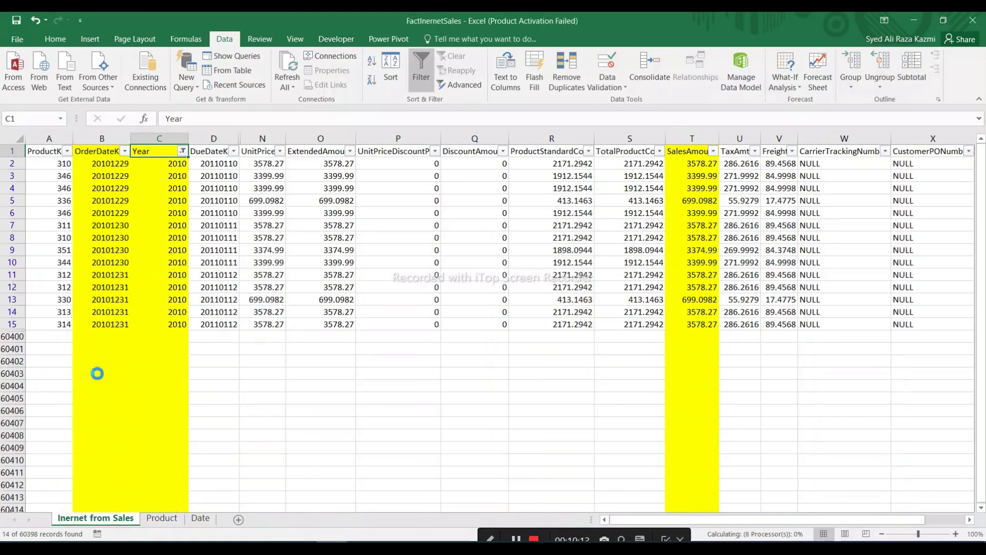
Turn on Average and Sum in Excel's status bar for the SalesAmount column, and compare the sum with the 2010 row in Power BI.
click(692, 139)
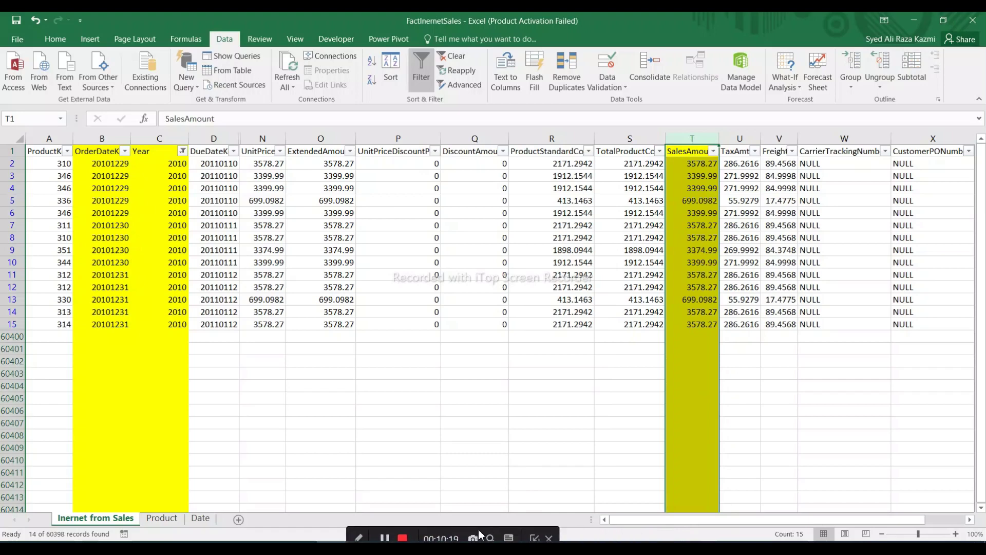
right_click(750, 538)
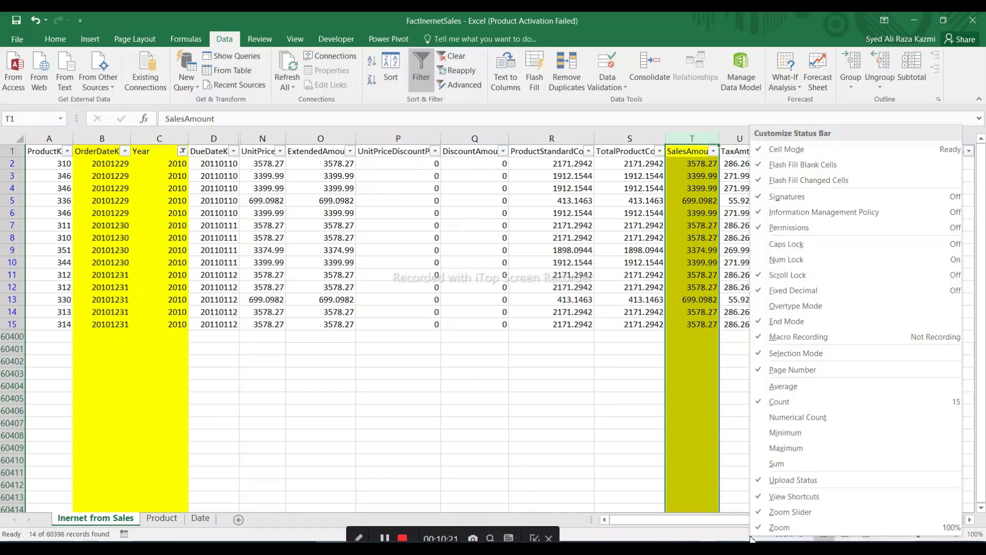
click(780, 387)
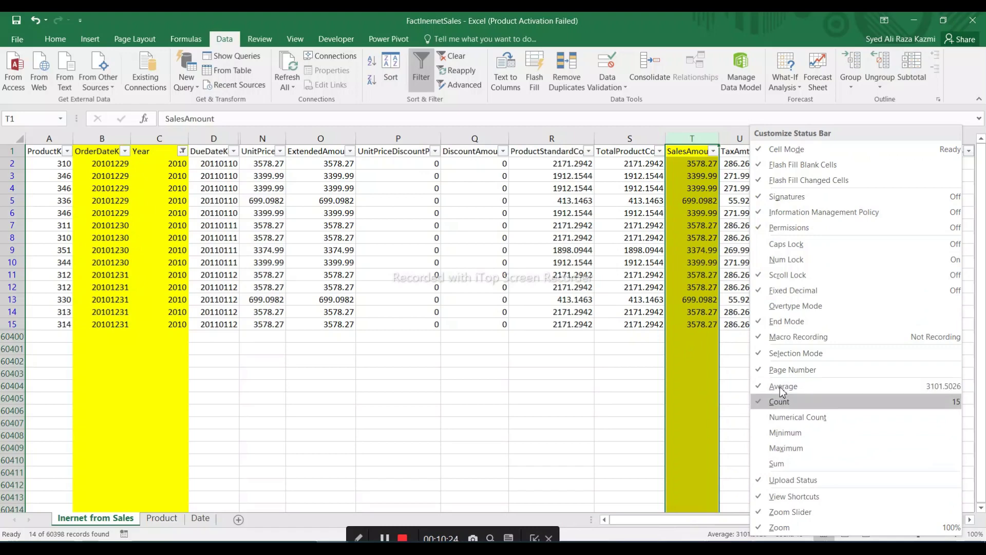
click(777, 463)
click(620, 540)
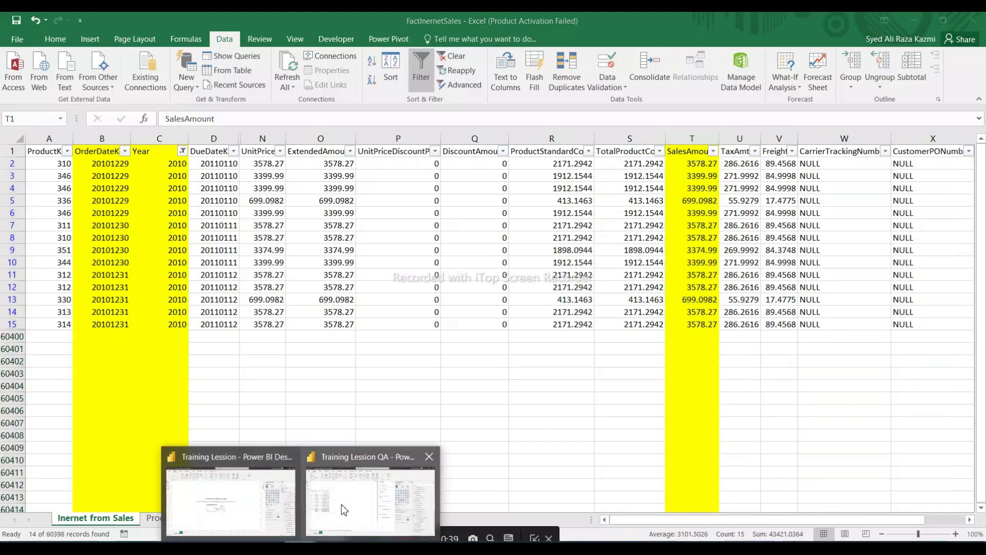
click(342, 503)
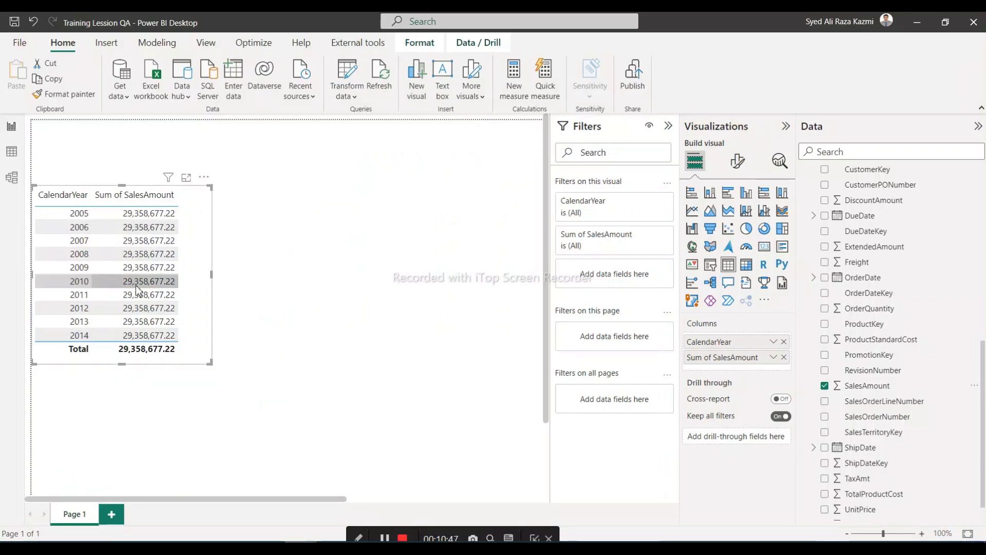
Open the data model and arrange the tables with Inernet from Sales below Date, Product beside it, and Customer beside Date.
click(12, 179)
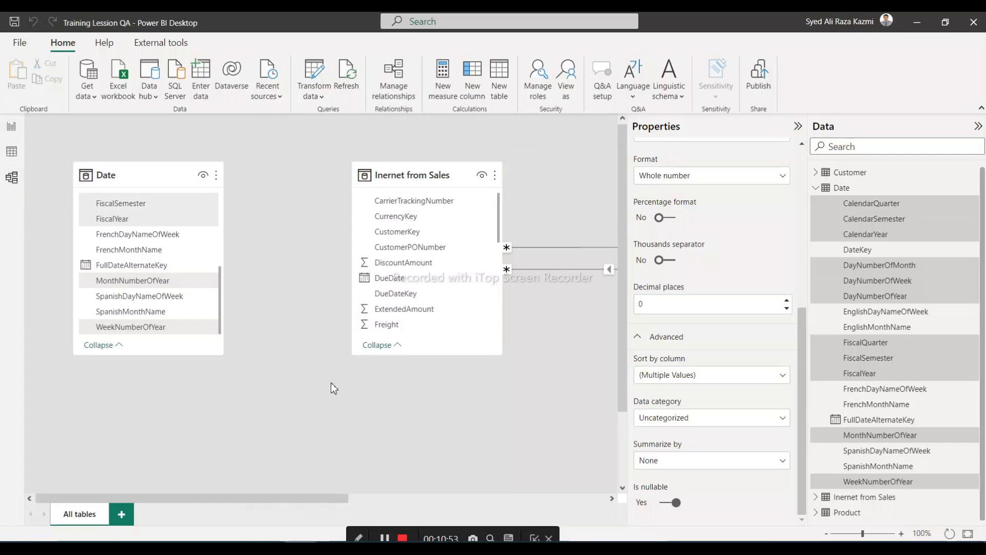
scroll(332, 377, down, 3)
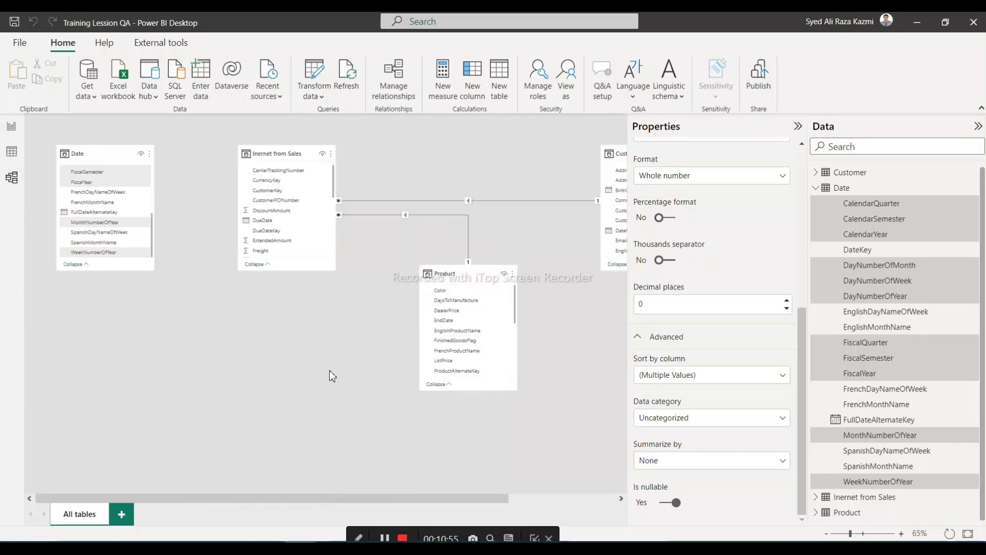
drag(308, 153, 135, 335)
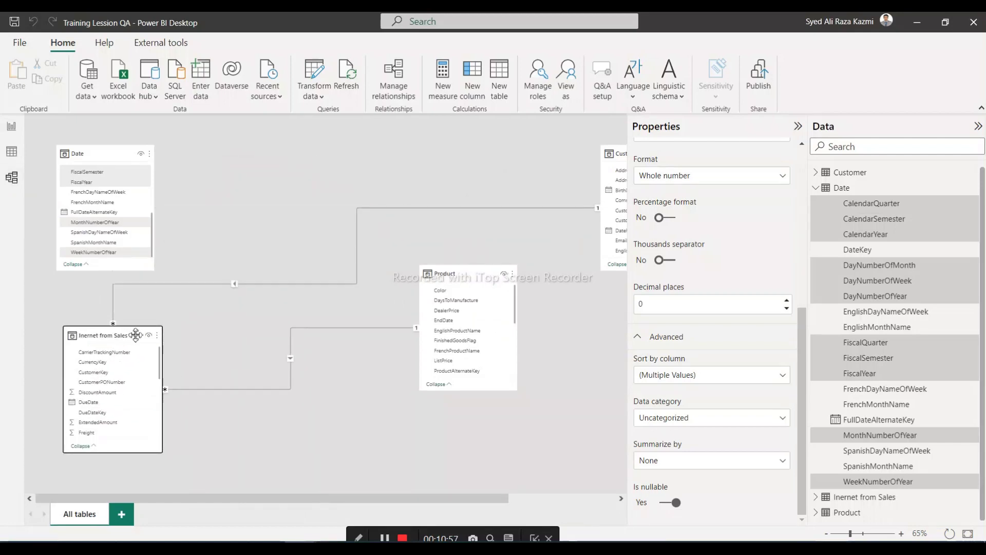
drag(465, 273, 302, 321)
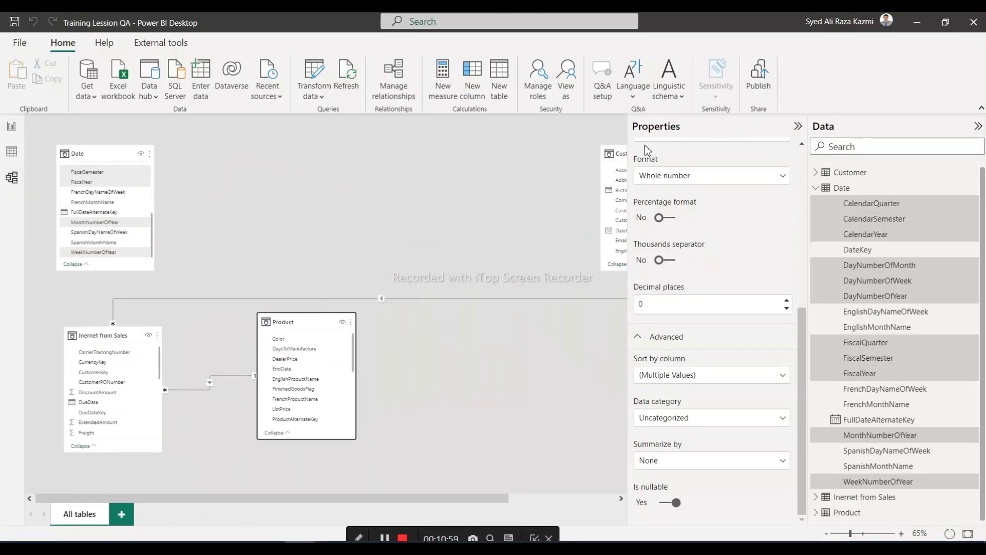
drag(609, 153, 278, 154)
ctrl+scroll(216, 190, up, 1)
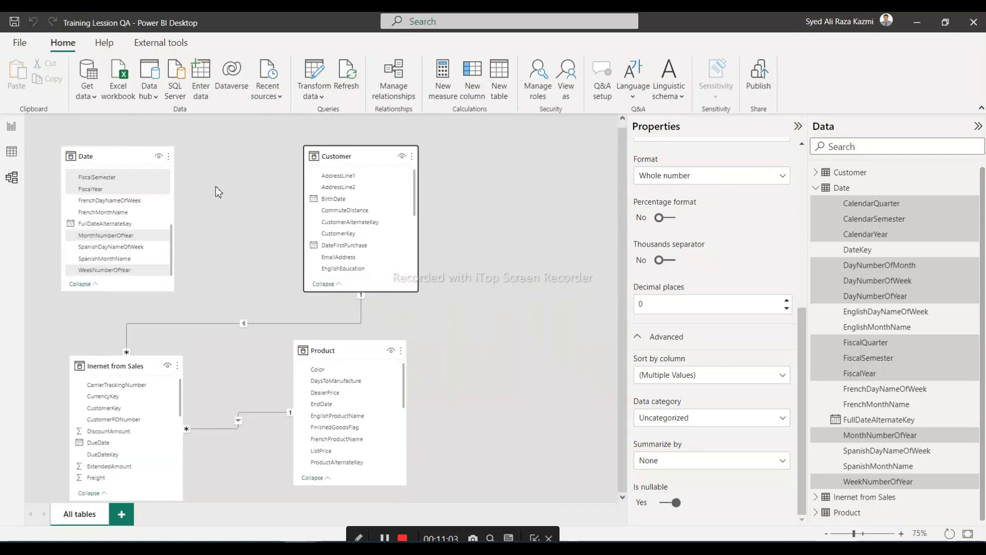
scroll(216, 190, up, 1)
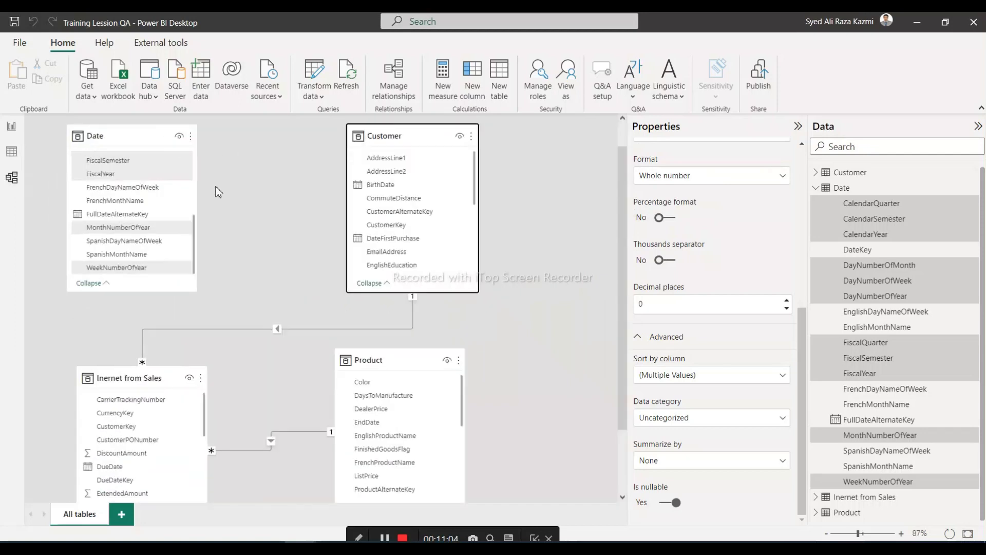
Inspect the relationships linking Inernet from Sales to Product on ProductKey and to Customer on CustomerKey, leaving their settings as they are.
click(272, 445)
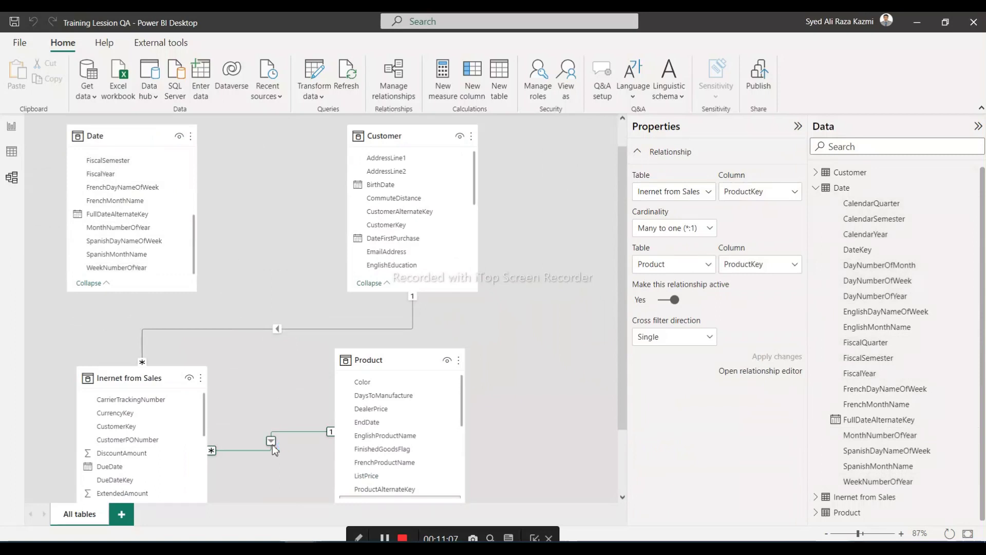
double_click(274, 450)
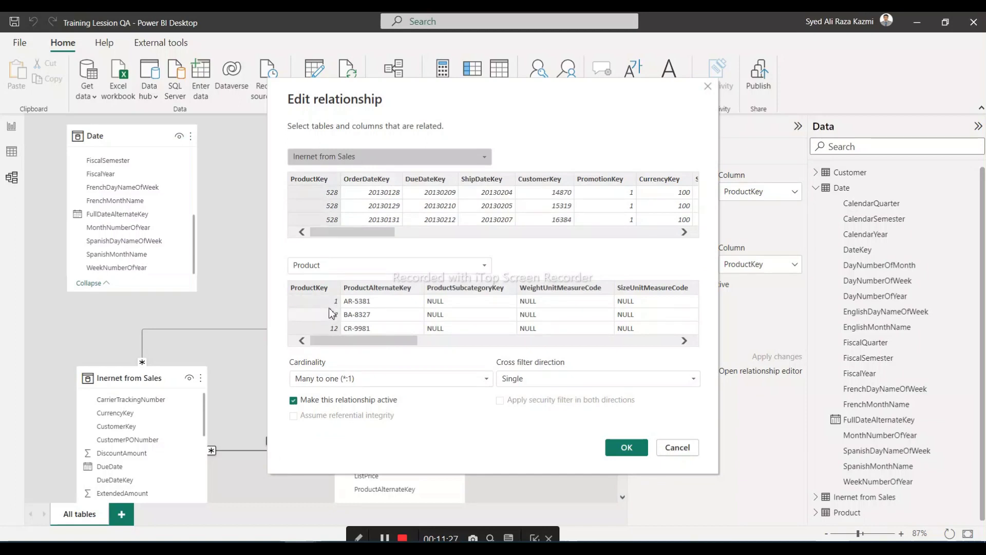
click(620, 455)
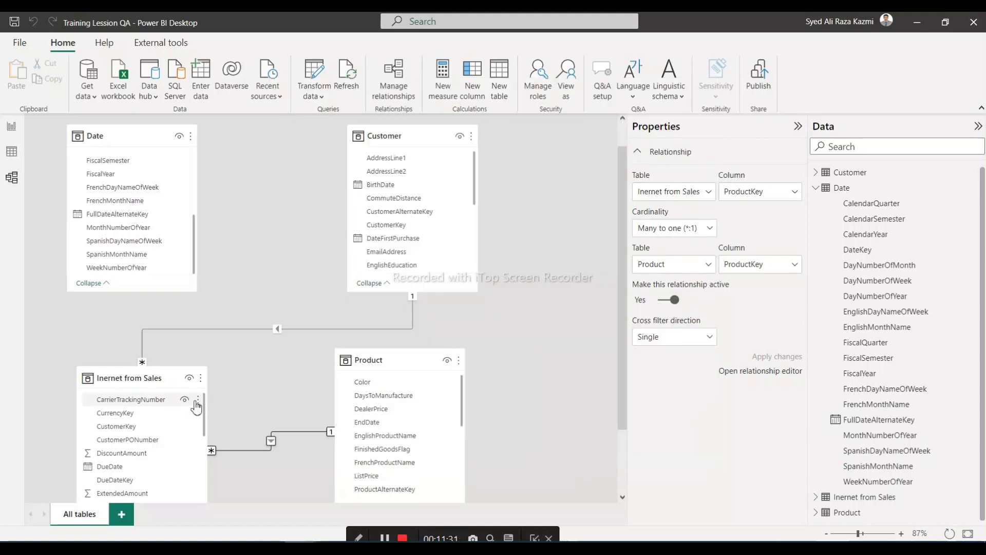
double_click(278, 331)
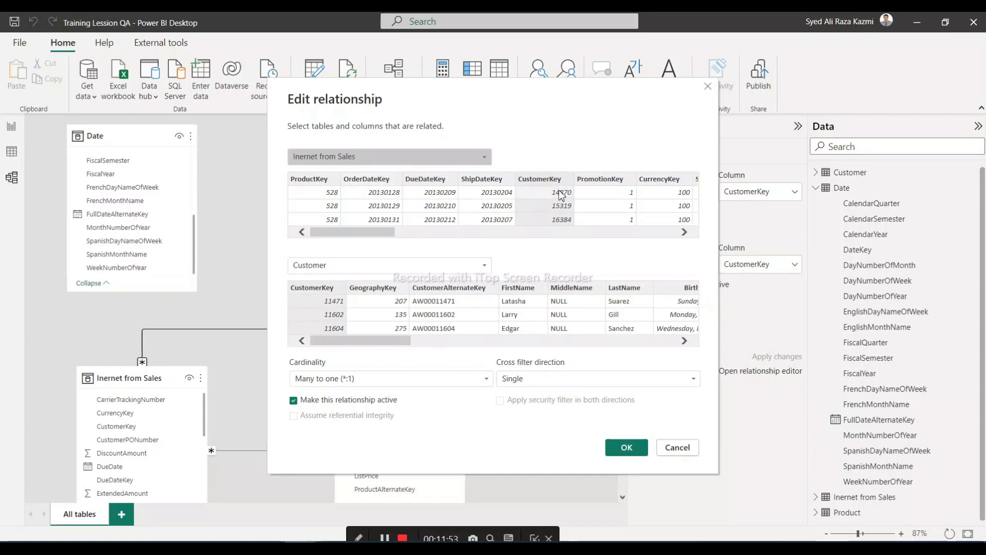
click(637, 453)
double_click(273, 441)
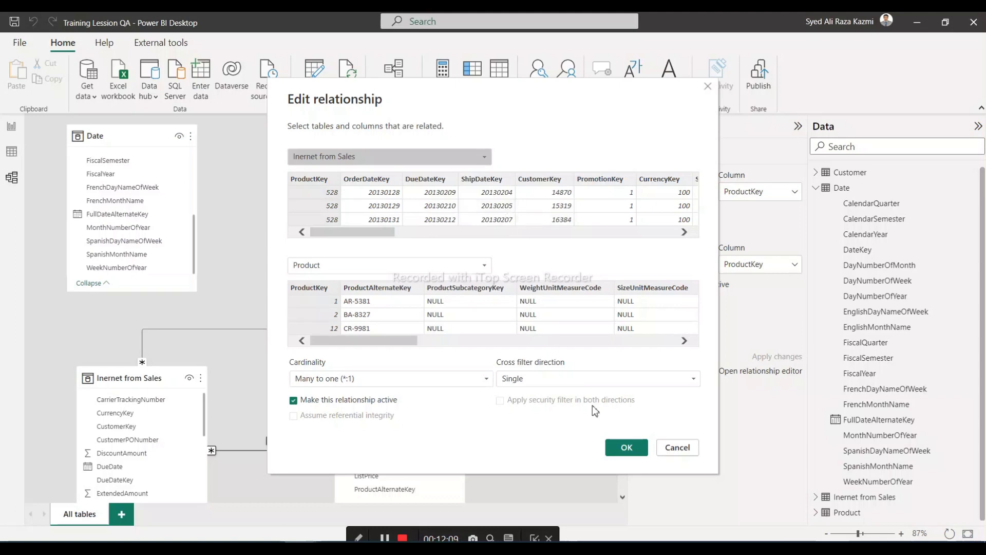
click(626, 448)
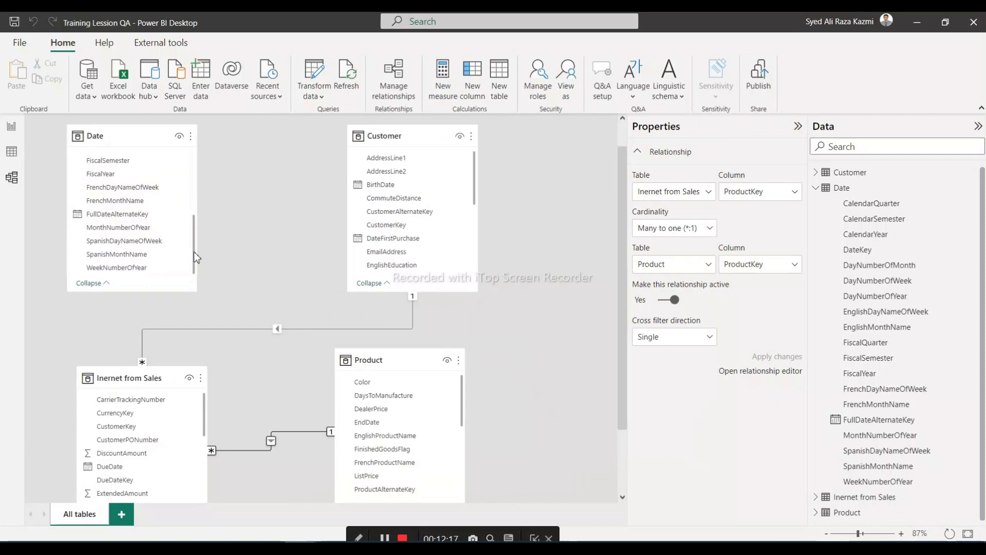
Select DateKey in the Date table and reposition the Product table beside Inernet from Sales, below Customer.
drag(194, 251, 176, 186)
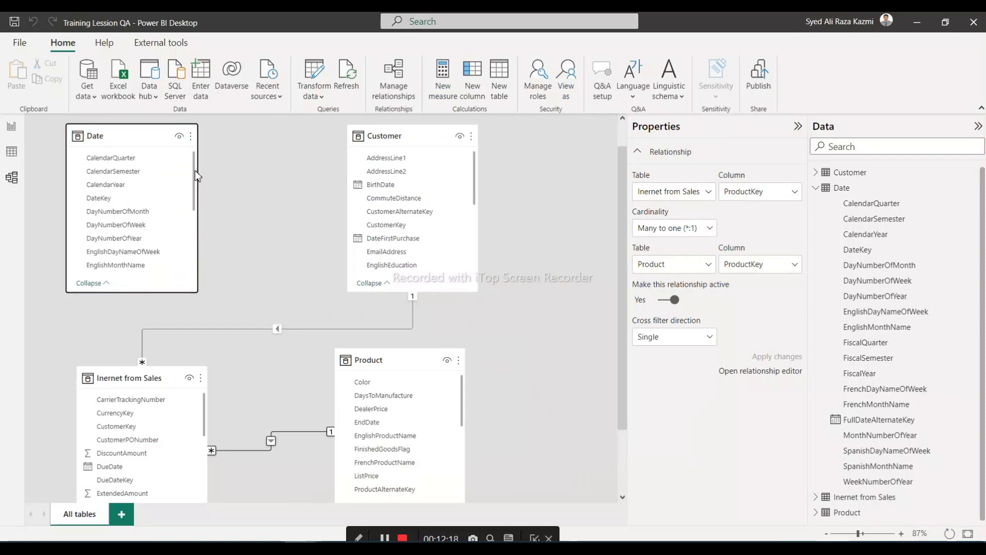
click(116, 199)
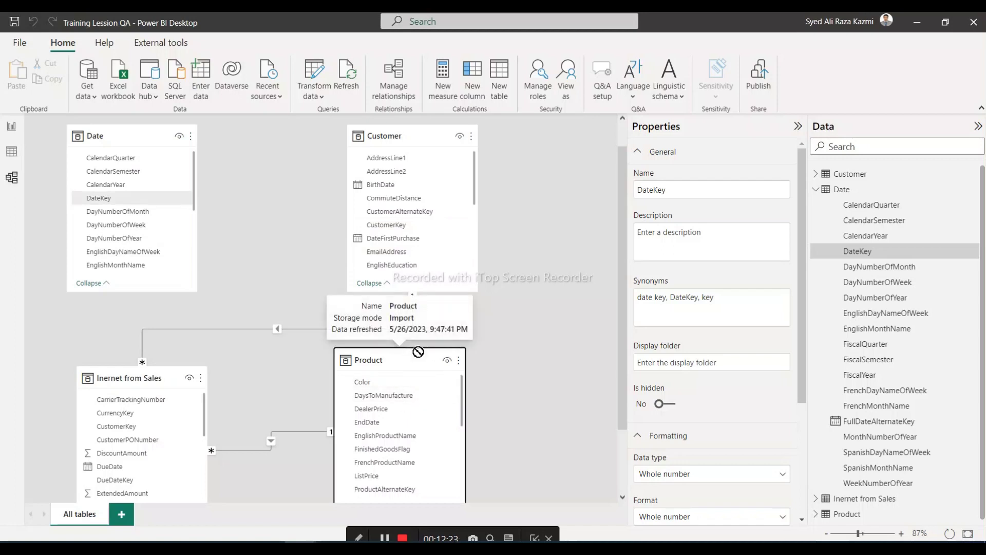
drag(411, 357, 515, 275)
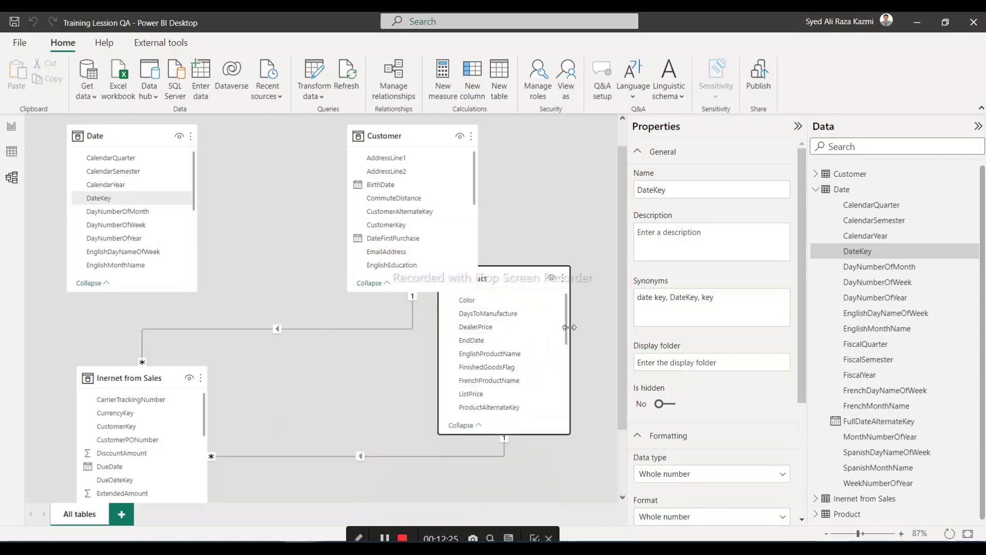
mouse_move(568, 333)
mouse_down()
mouse_move(574, 425)
mouse_move(574, 363)
mouse_move(557, 335)
mouse_up()
drag(488, 277, 355, 321)
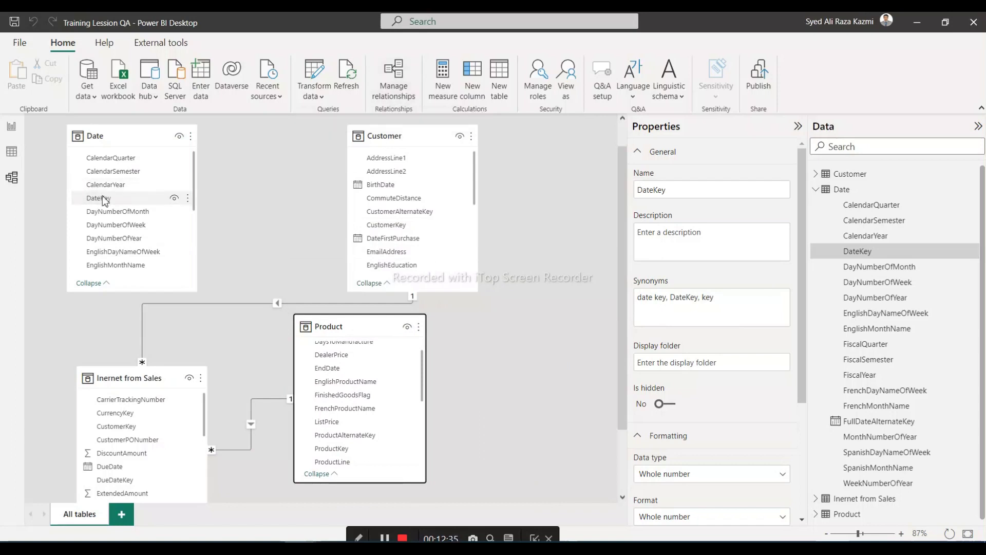
Open the list of model relationships and review the settings of the Inernet from Sales to Customer relationship.
click(407, 94)
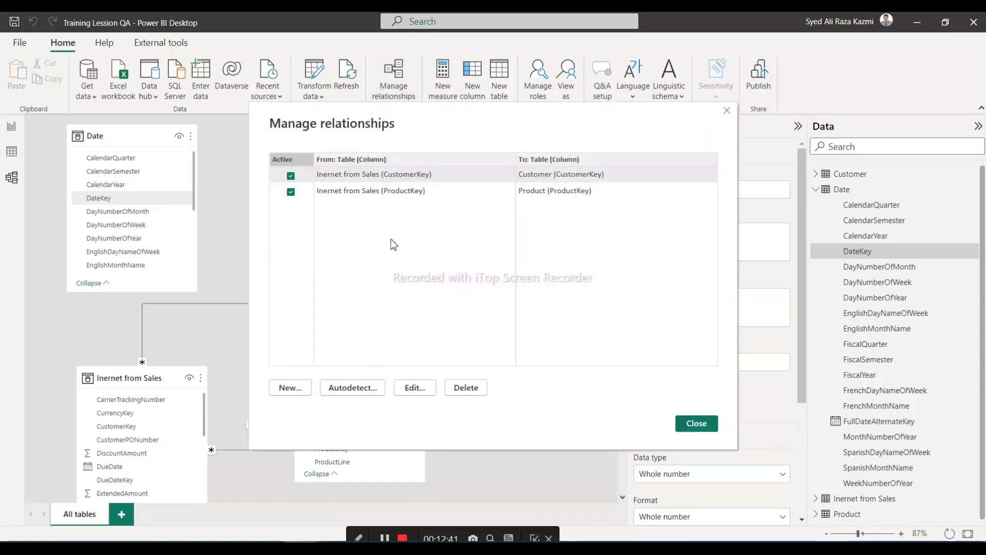
click(416, 389)
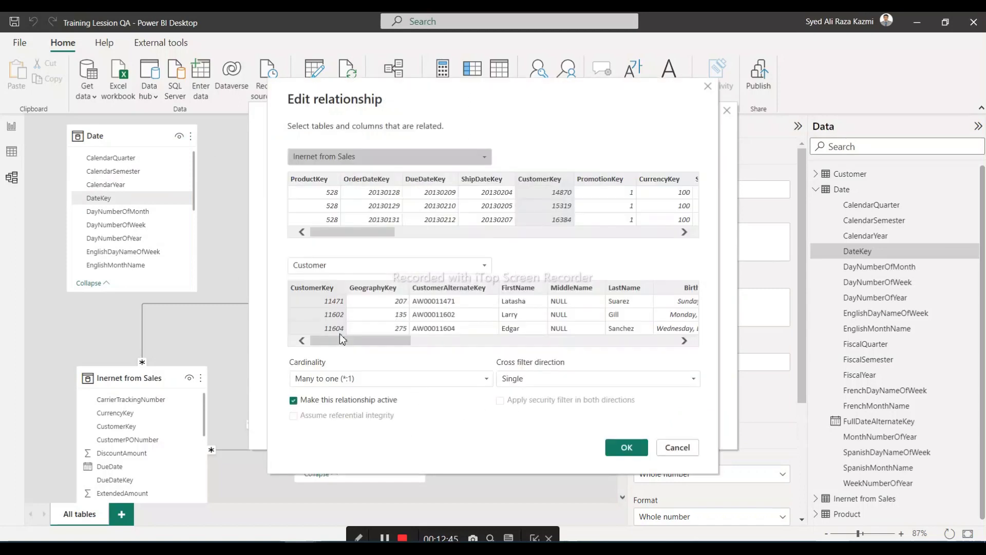
click(684, 451)
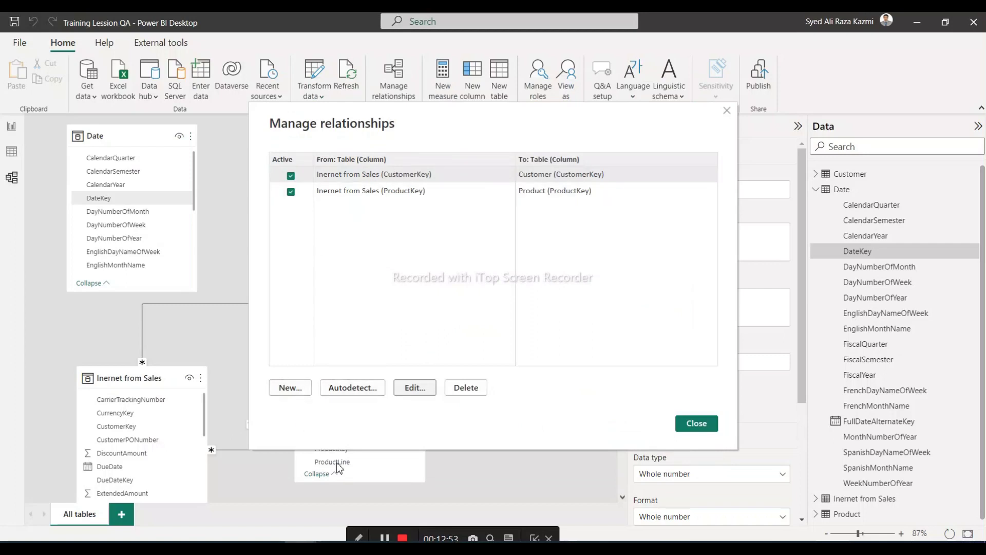
Define a new relationship from DateKey in the Date table to OrderDateKey in Inernet from Sales.
click(290, 388)
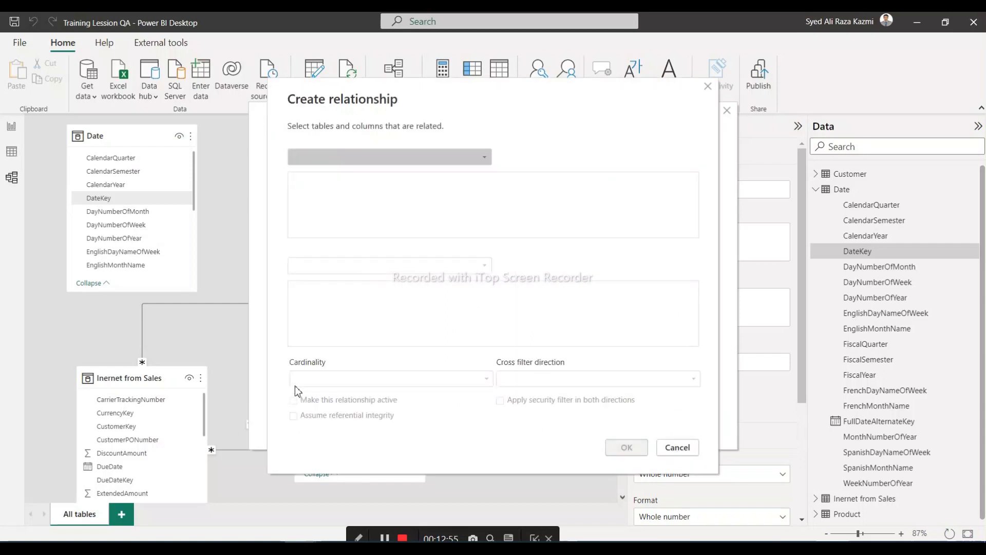
click(483, 159)
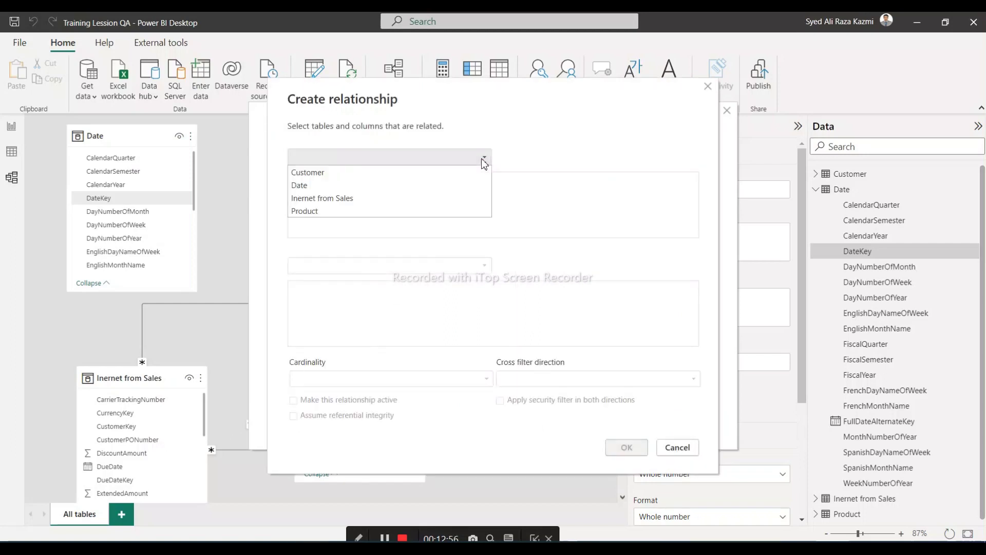
click(401, 183)
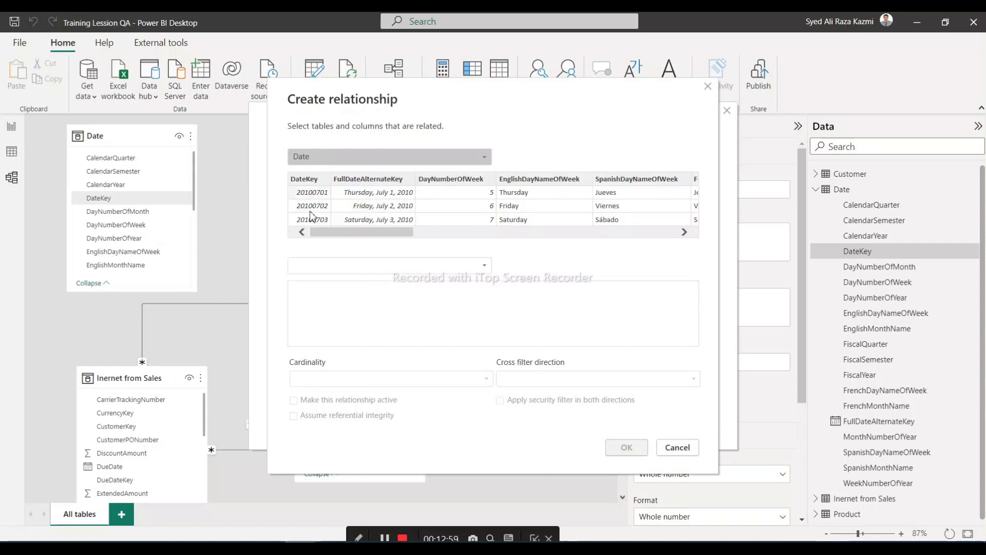
click(485, 266)
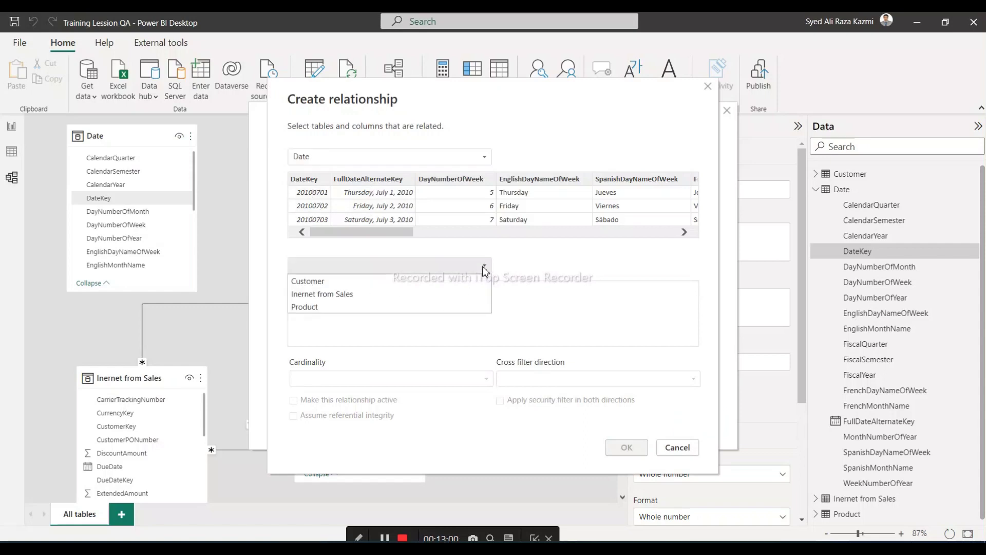
click(377, 294)
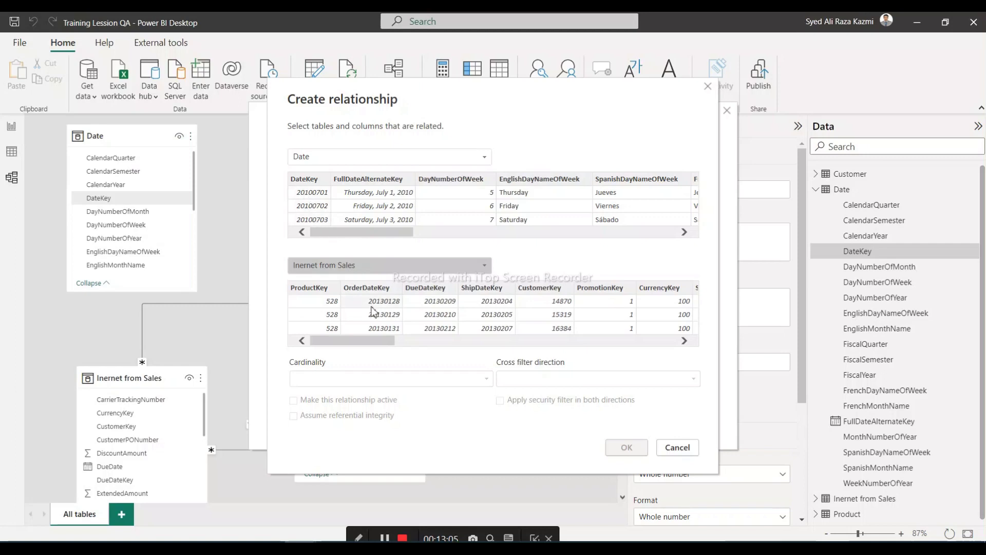
click(306, 185)
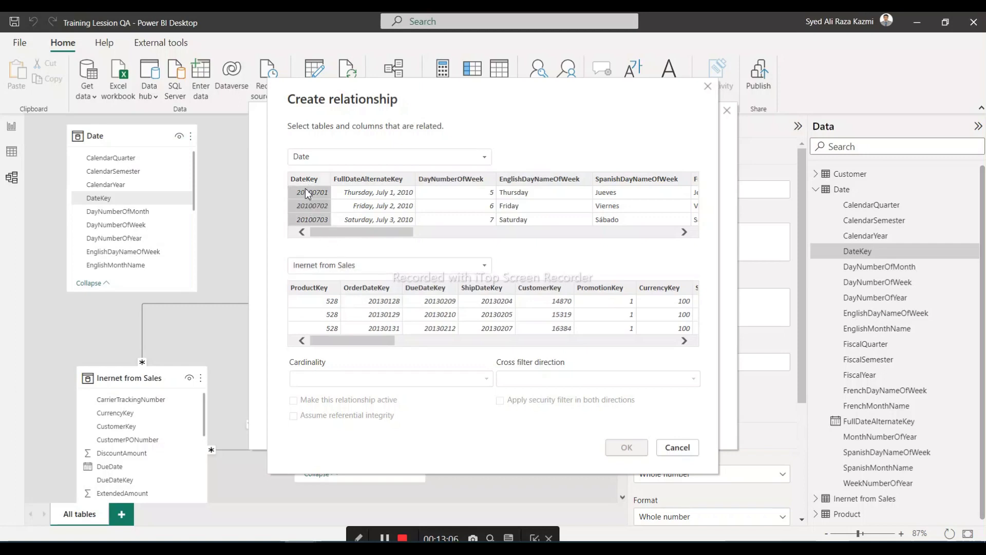
click(362, 294)
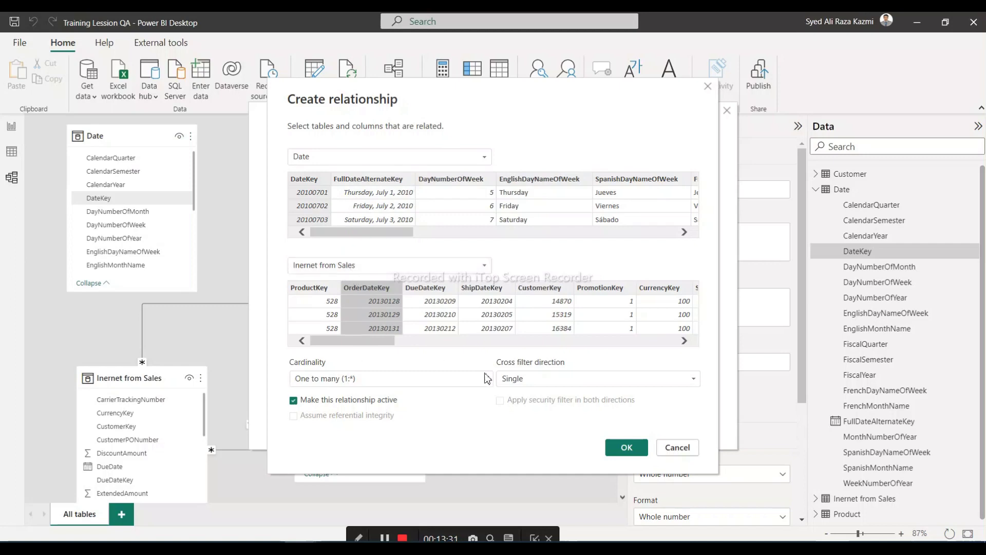
Create the one-to-many relationship with a Single cross filter direction and save the report.
click(547, 383)
click(549, 394)
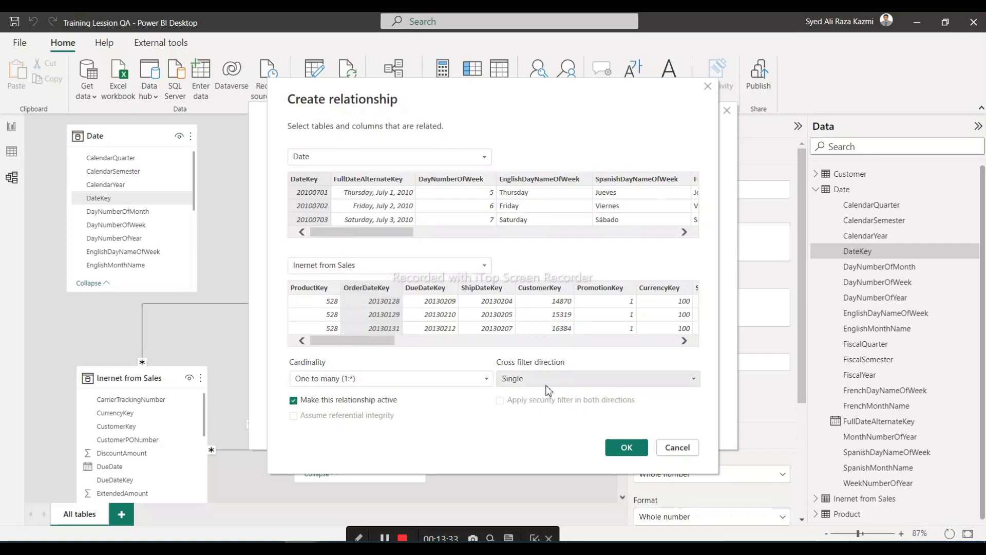
click(625, 448)
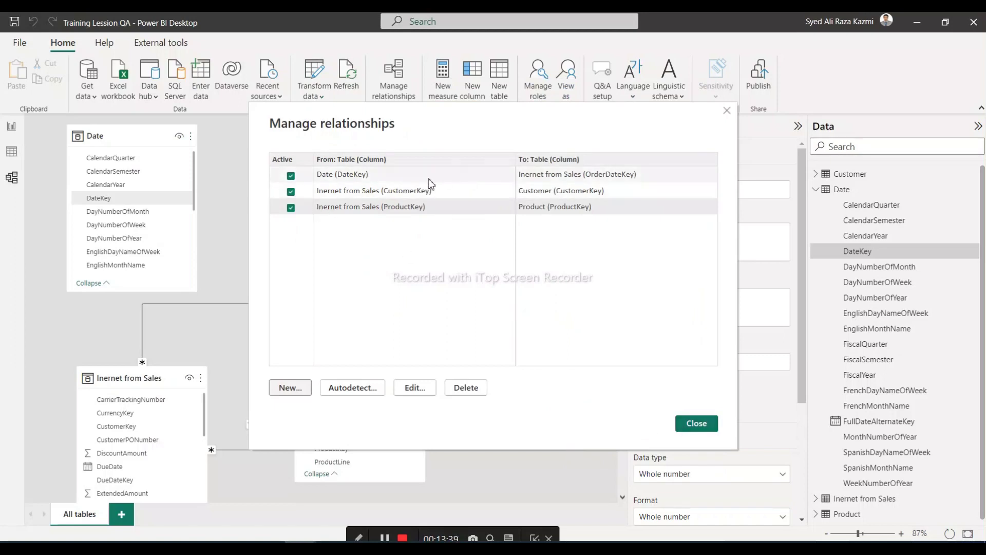
click(692, 426)
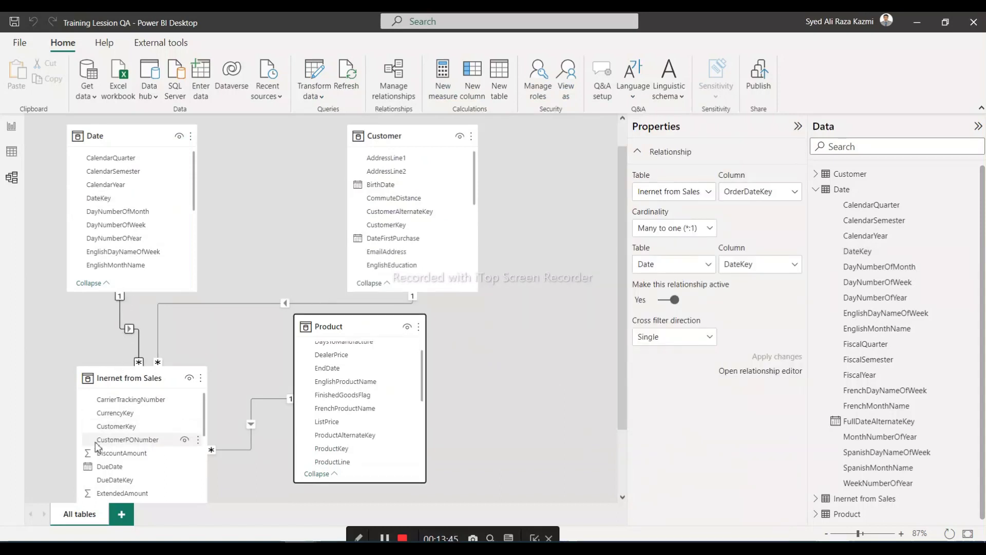
click(14, 26)
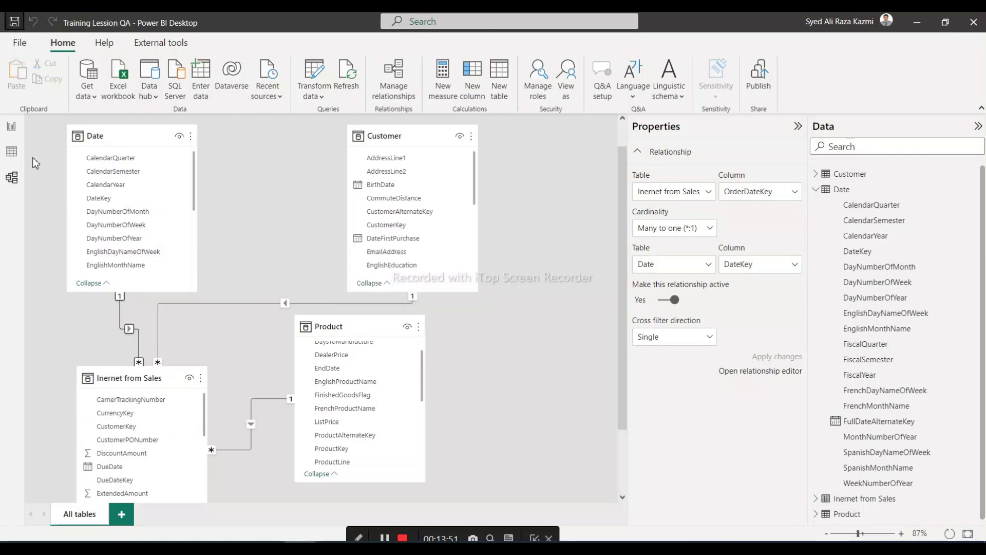
Compare the 2010 amount in the report's CalendarYear table with the SalesAmount sum in the FactInernetSales workbook.
click(11, 129)
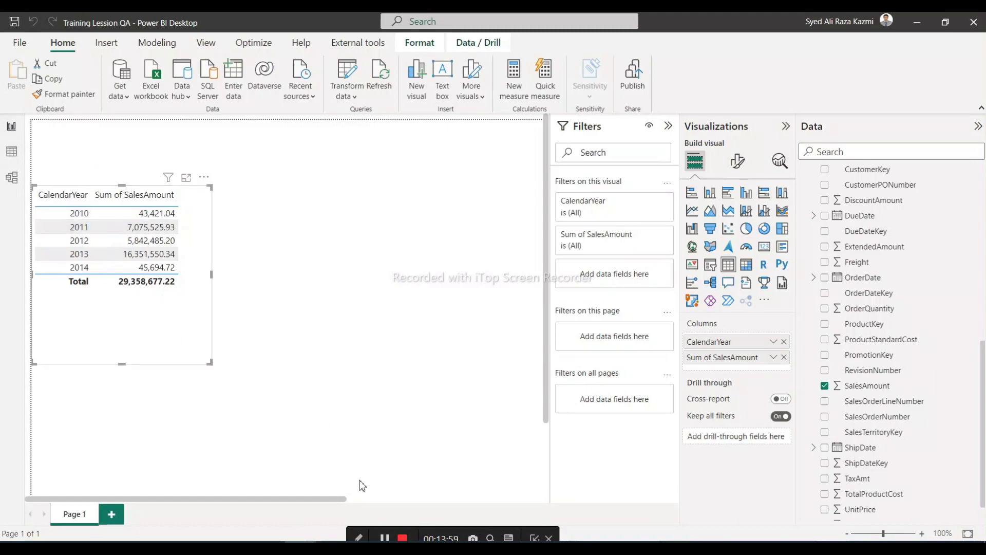
mouse_move(332, 542)
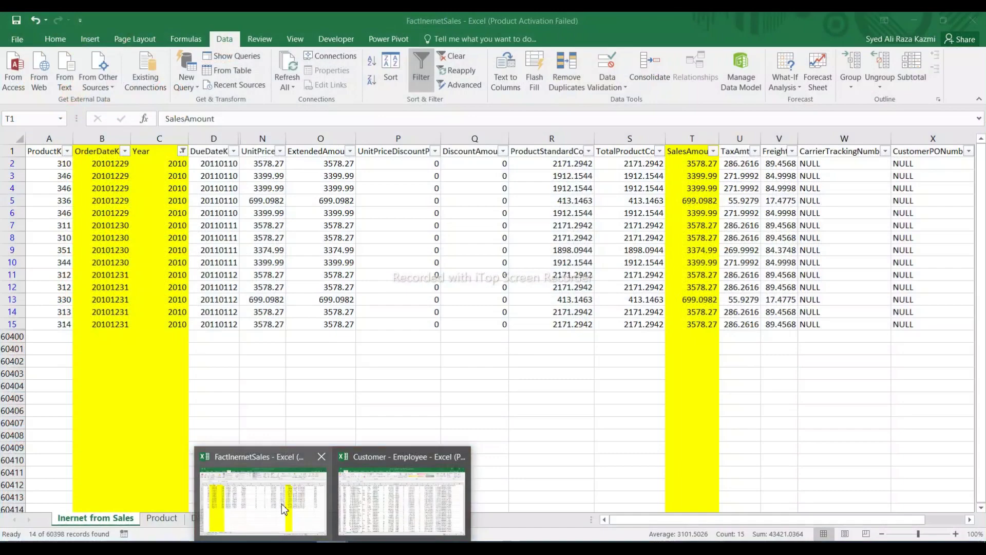
click(263, 501)
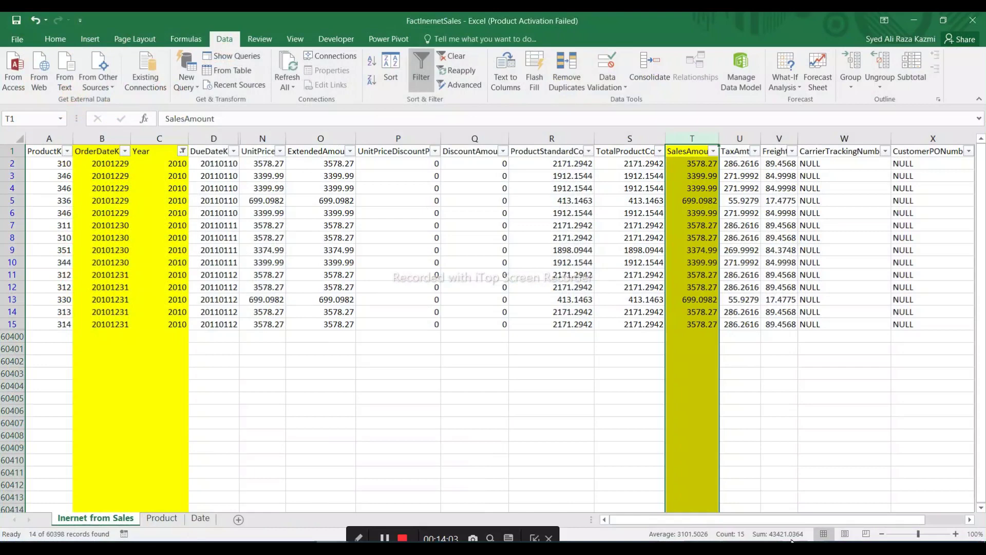
mouse_move(333, 541)
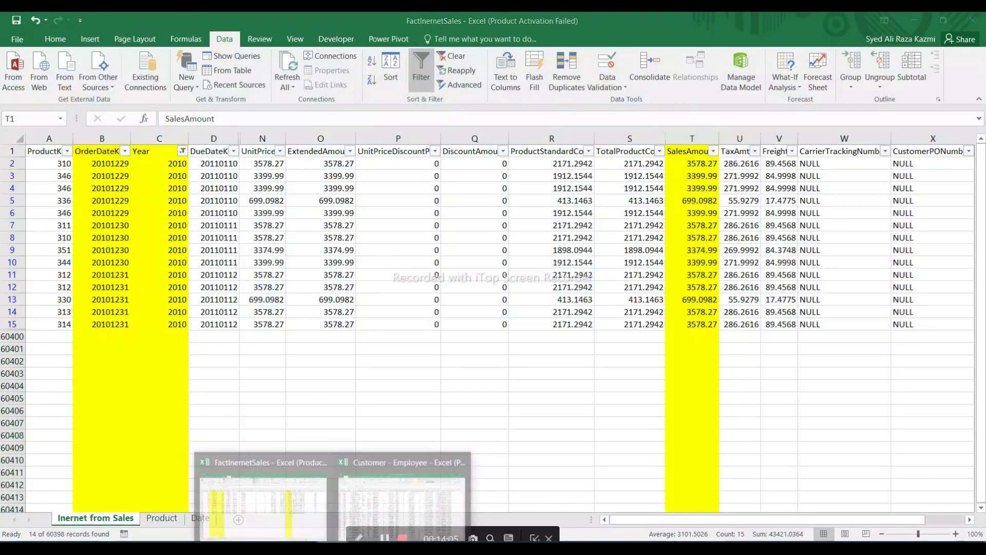
click(294, 523)
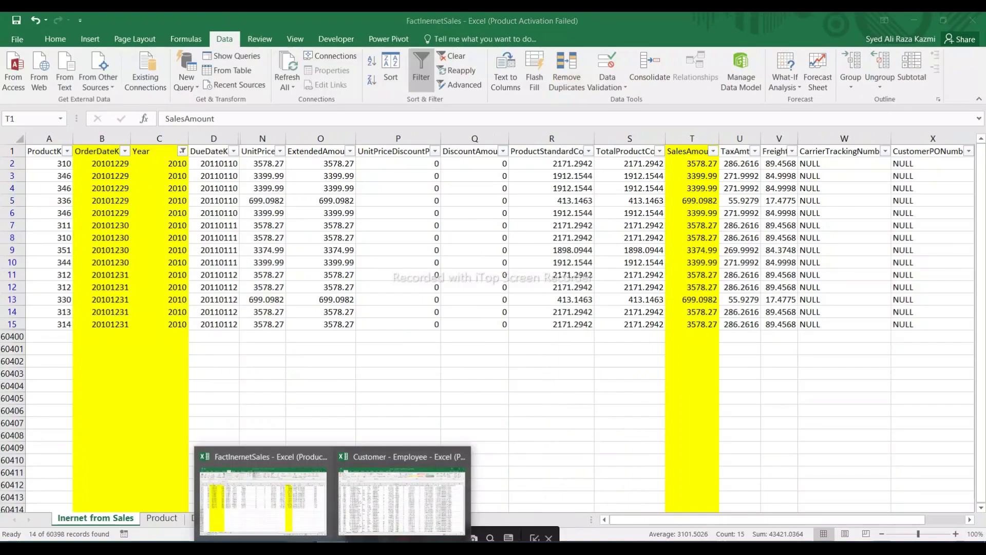
click(334, 533)
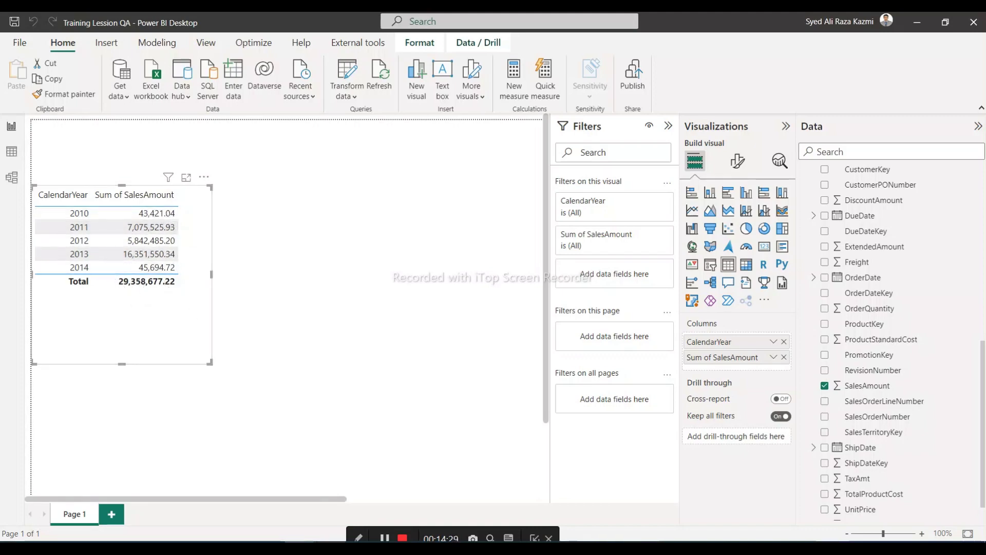
Filter the workbook's Year column to only 2014 and compare the SalesAmount sum with the 2014 row in Power BI.
click(272, 516)
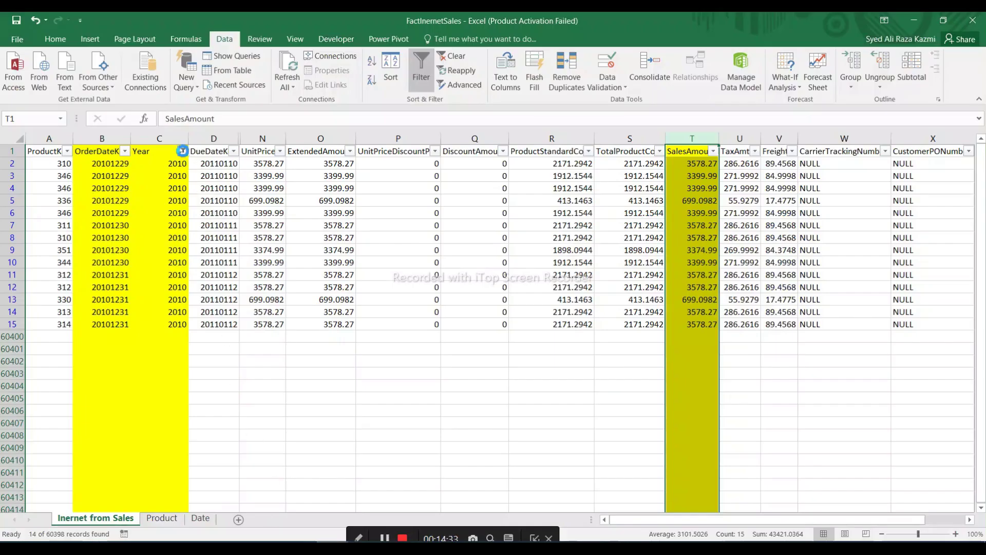
click(183, 151)
click(52, 286)
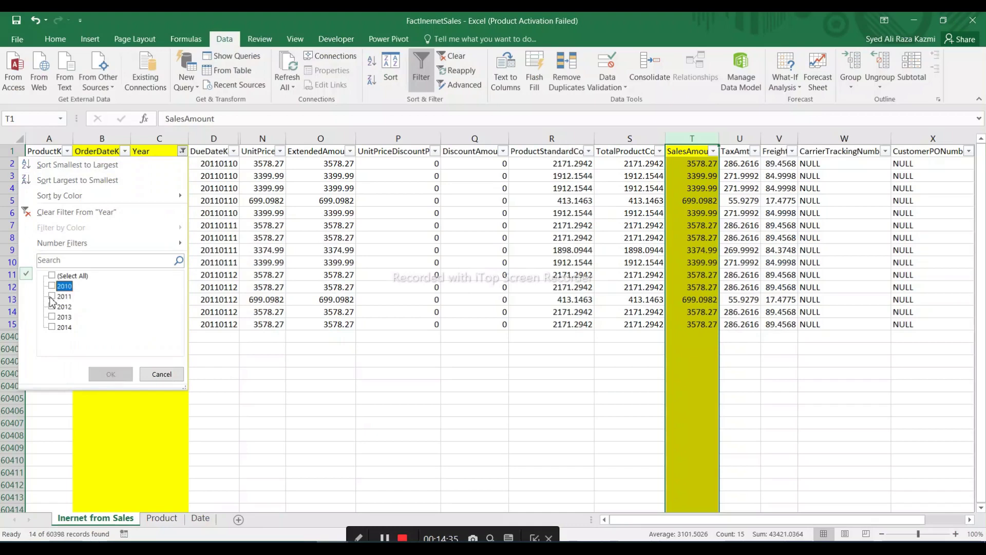
click(52, 326)
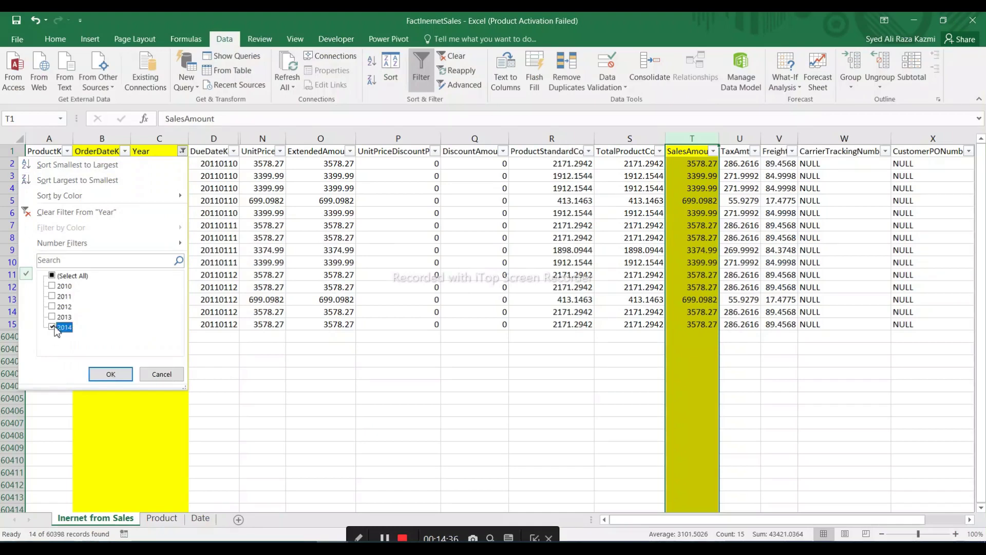
click(111, 375)
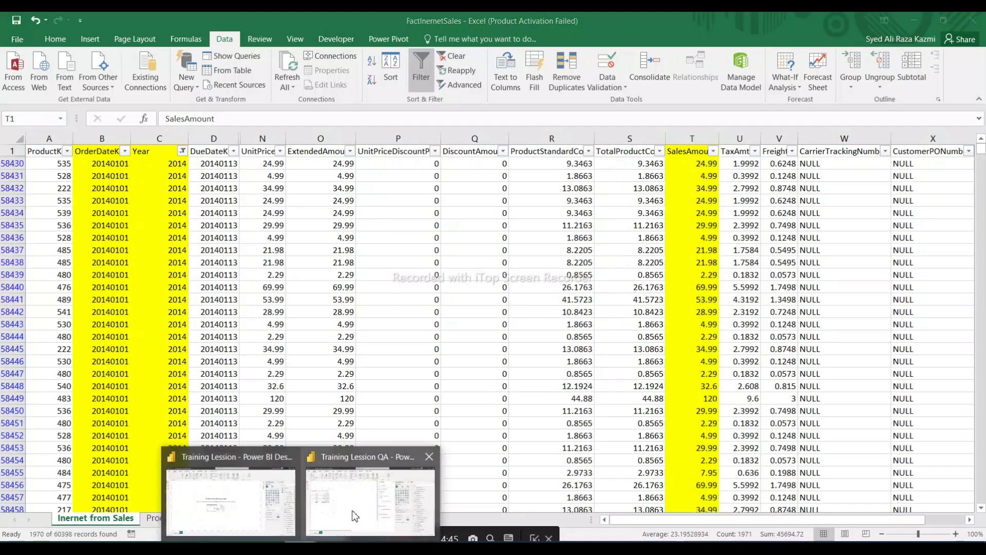
click(378, 478)
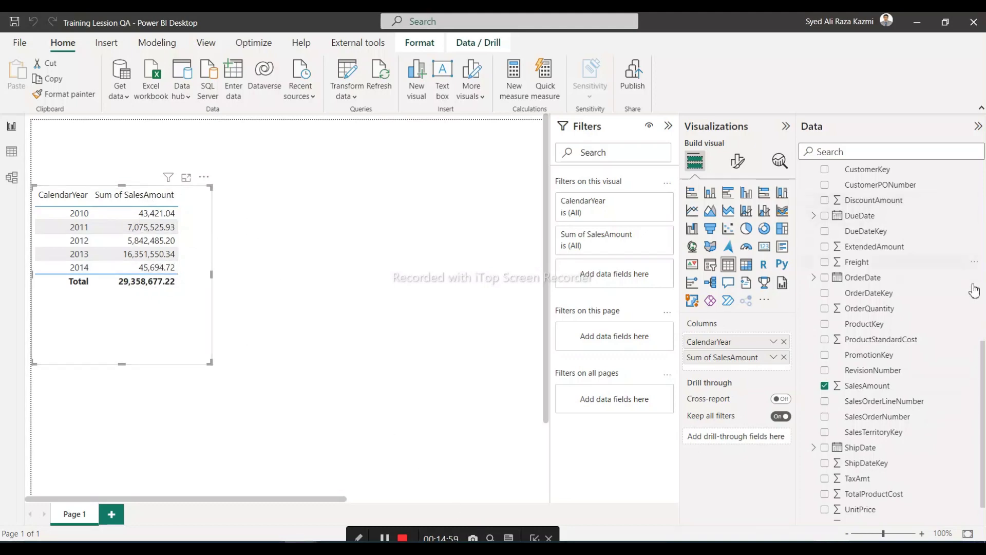
Rearrange the model diagram so Inernet from Sales sits between Date and Customer, with Product lower down.
click(13, 177)
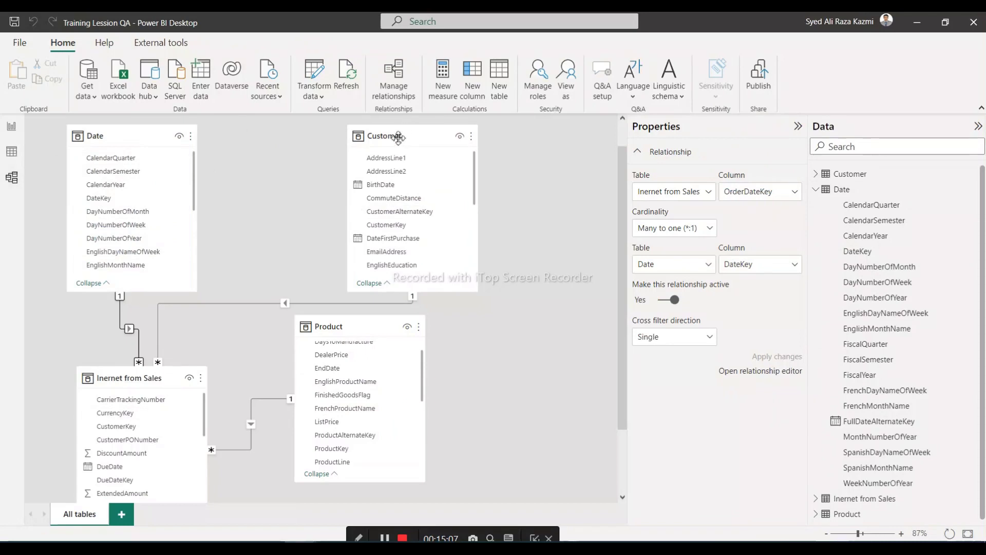
drag(399, 130, 448, 126)
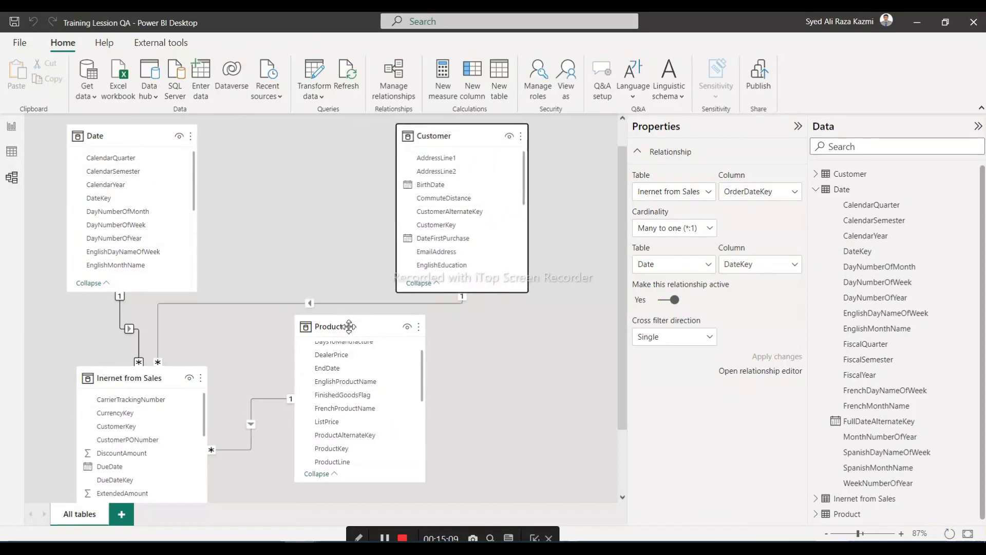
drag(341, 326, 460, 347)
click(109, 133)
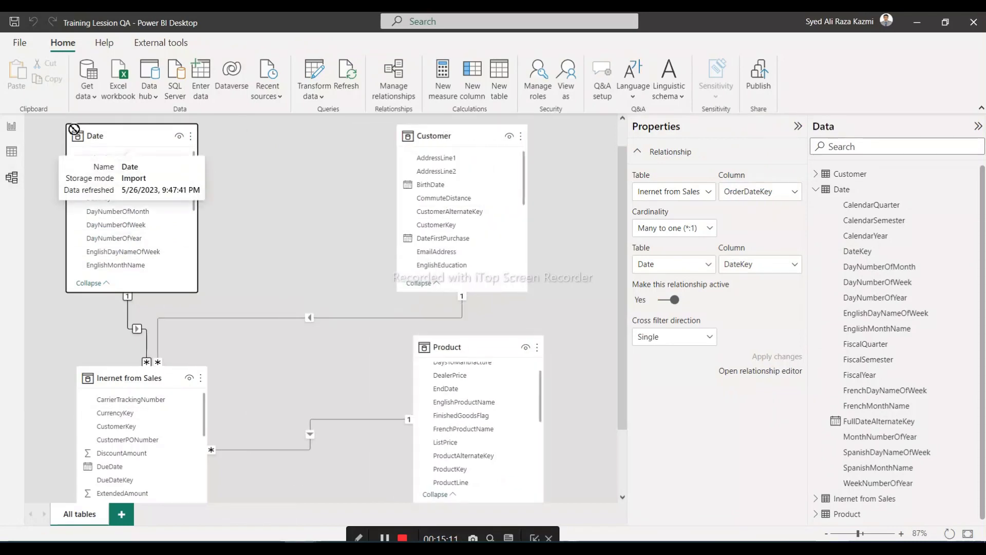
drag(150, 378, 317, 204)
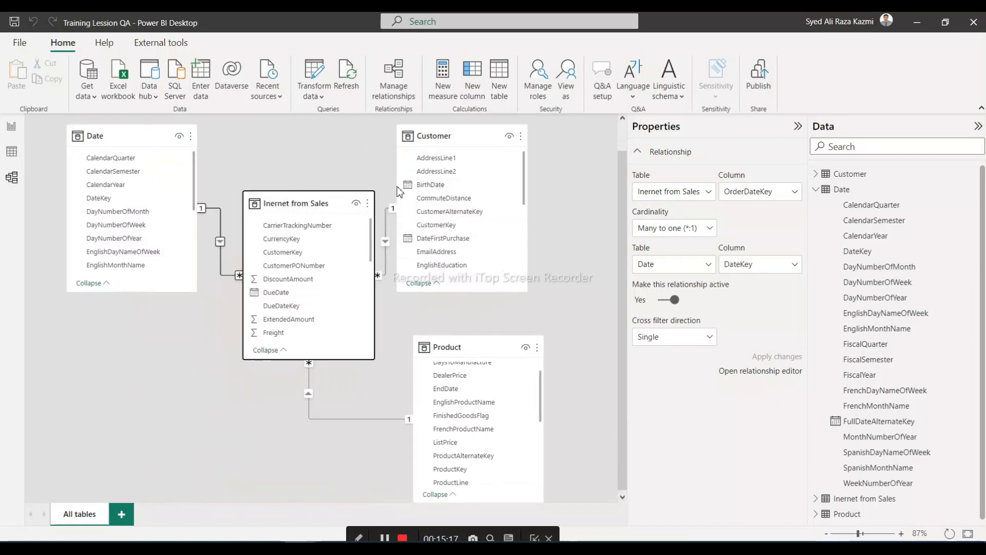
drag(437, 136, 483, 135)
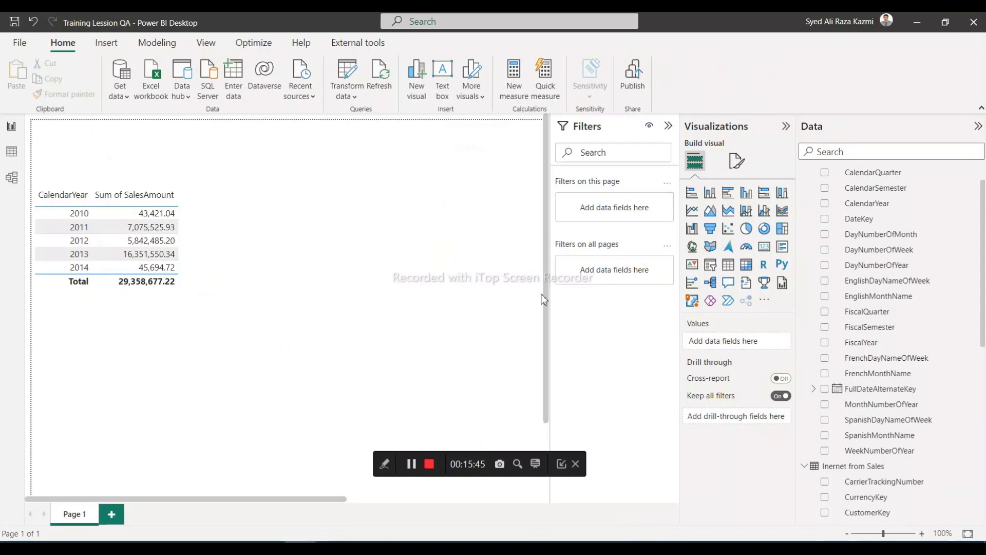
Convert the CalendarYear sales table into a stacked column chart, widen it, reposition it near the page's upper edge, and inspect its yearly amounts.
click(52, 314)
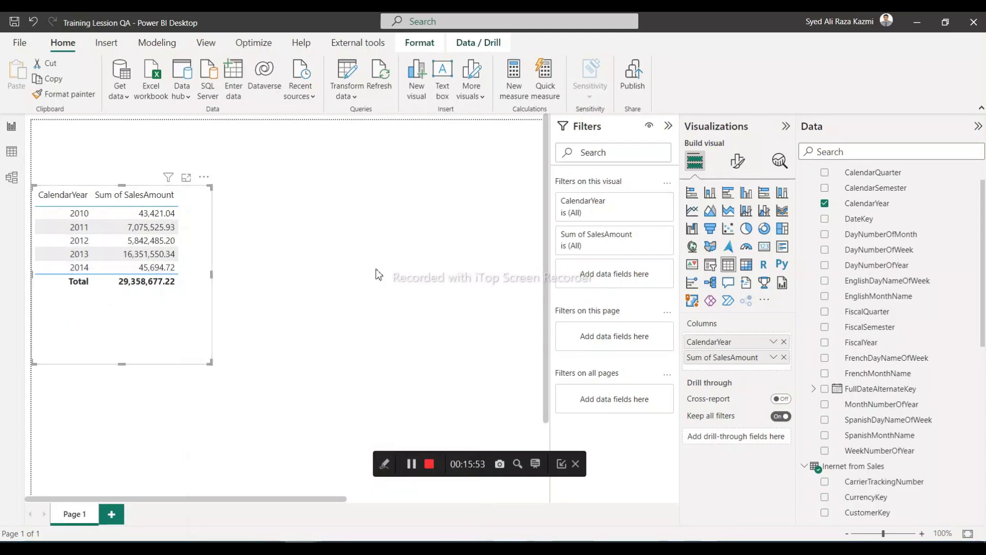
click(712, 194)
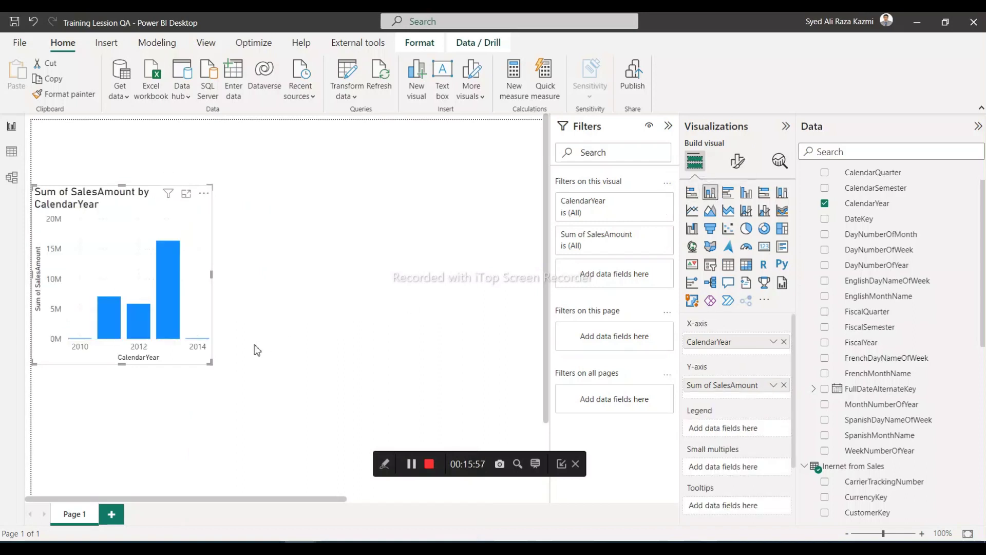
drag(211, 274, 411, 290)
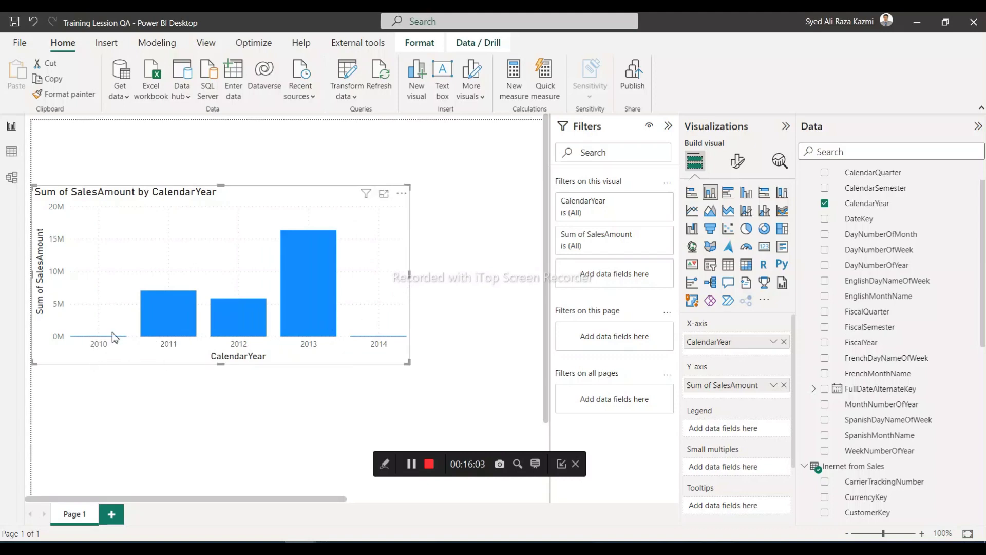
mouse_move(170, 323)
drag(196, 224, 273, 175)
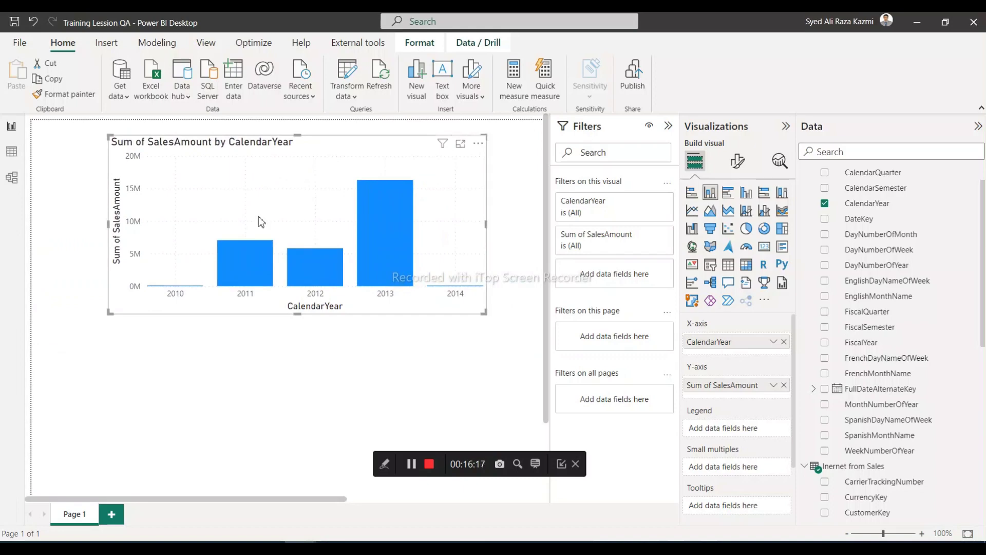
mouse_move(385, 243)
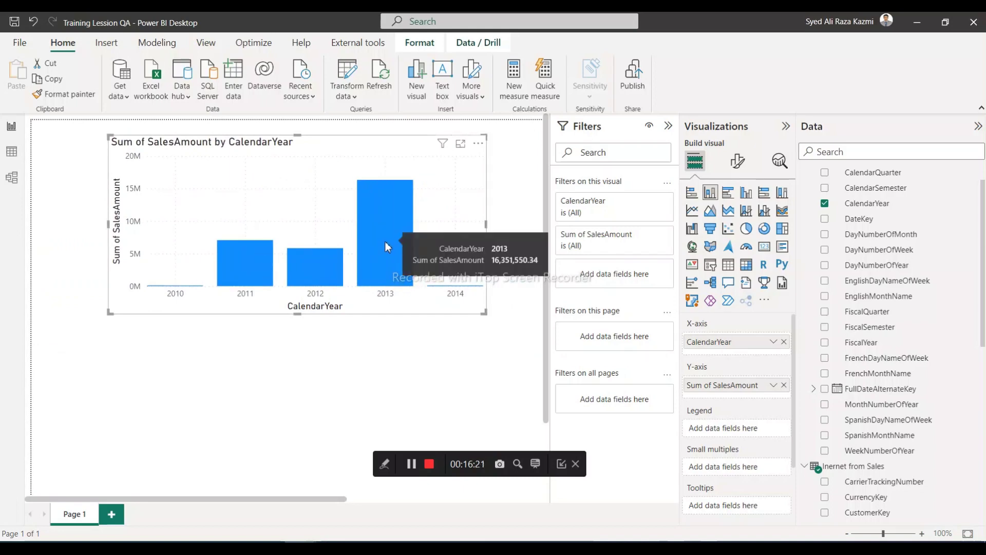
mouse_move(240, 252)
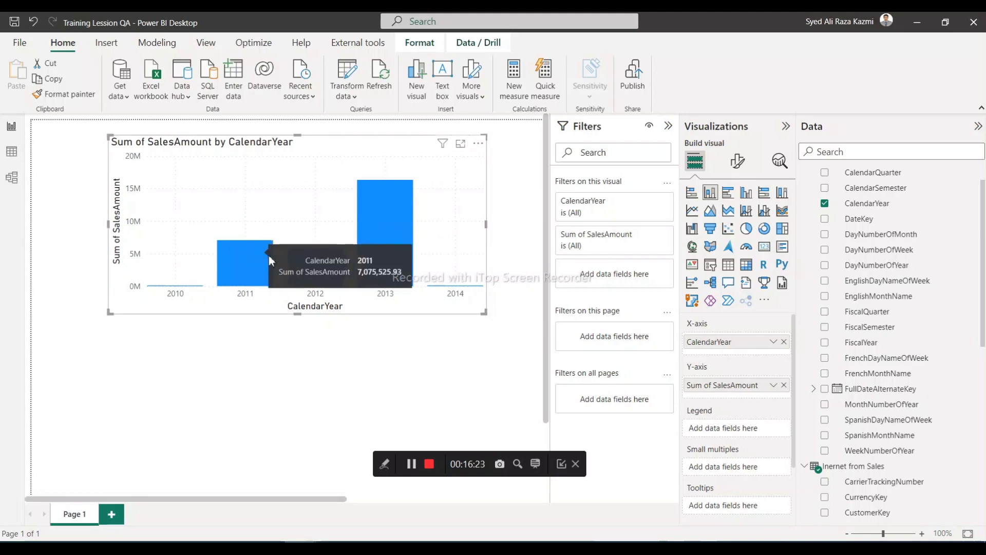
mouse_move(311, 273)
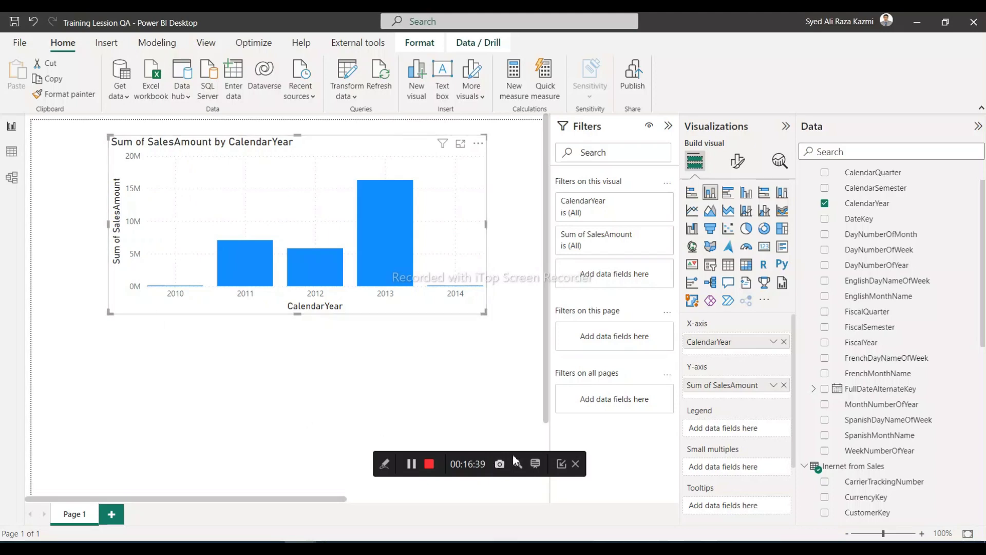
drag(513, 455, 598, 524)
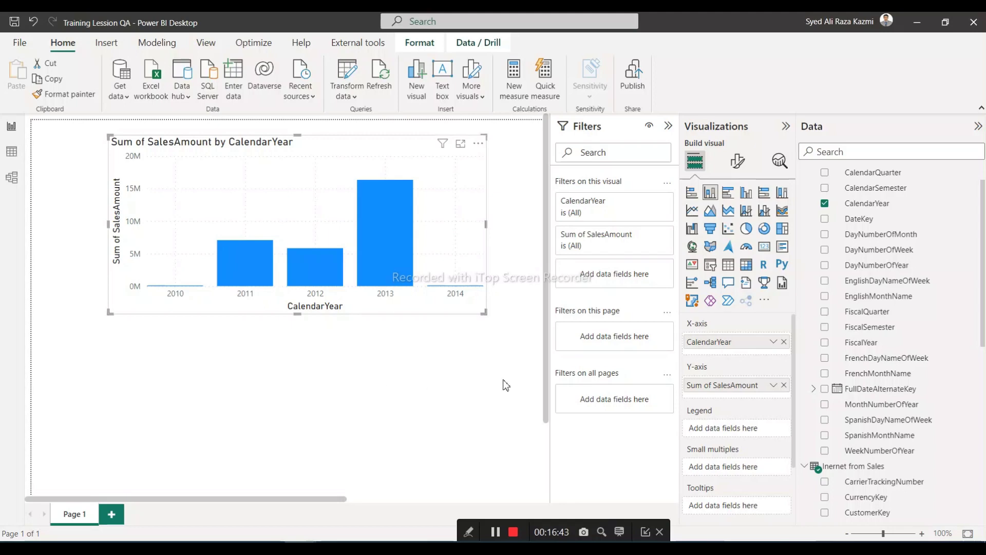
click(433, 409)
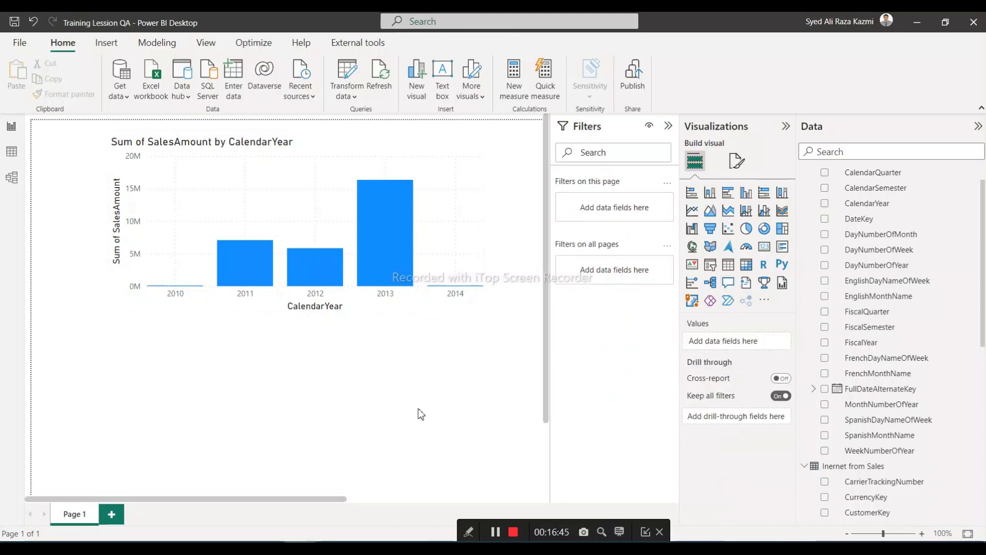
Add a second report page with a line chart that has EnglishMonthName on its X-axis.
click(112, 516)
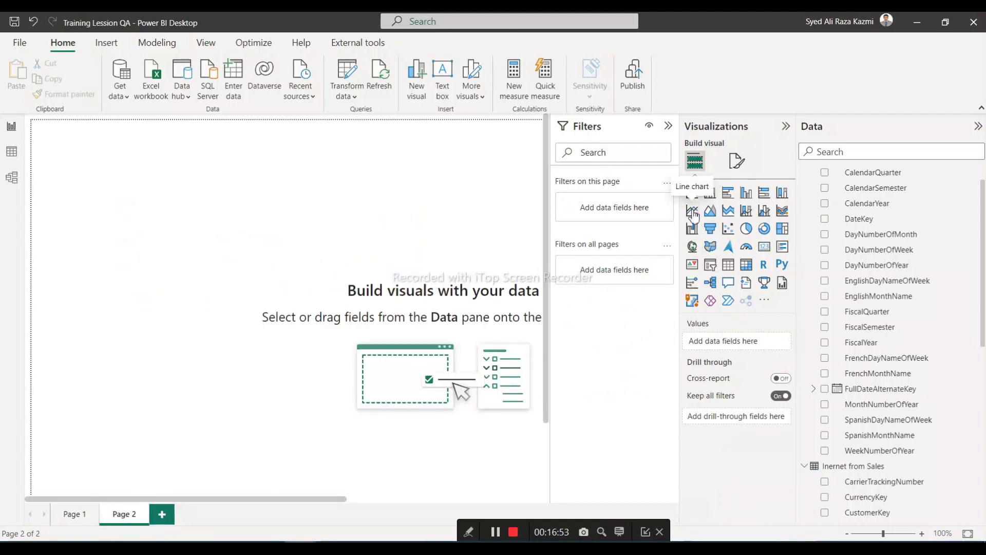
click(693, 212)
drag(166, 154, 225, 165)
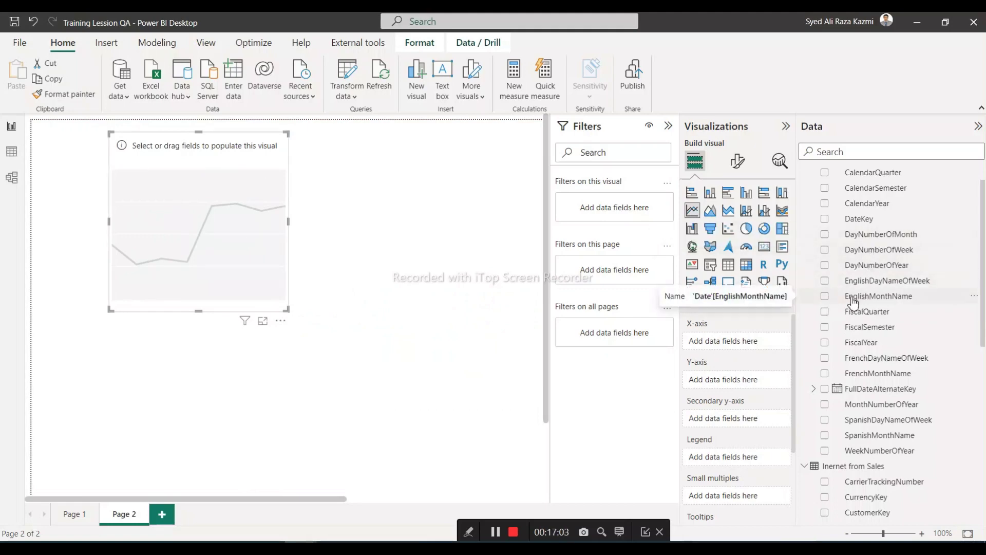
drag(853, 298, 737, 346)
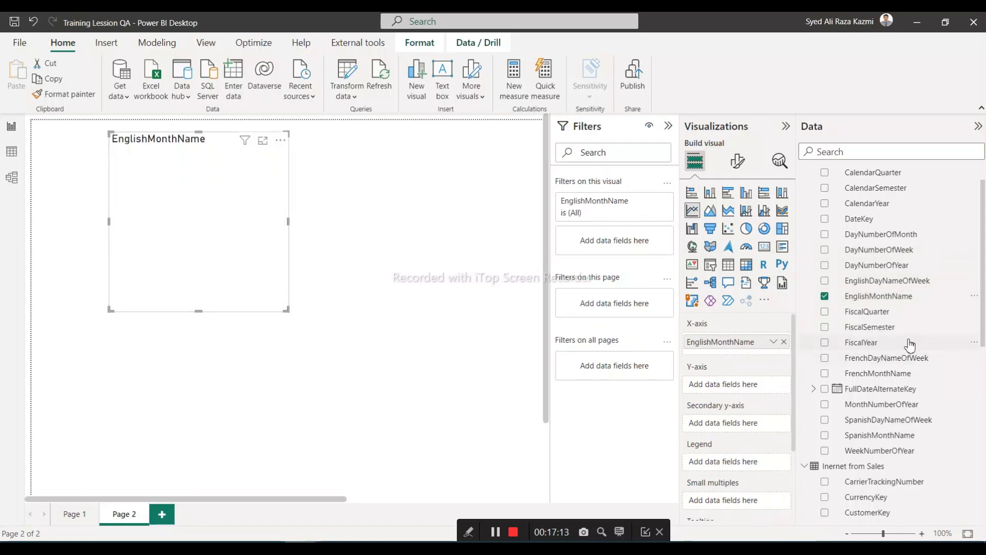
Assign SalesAmount to the line chart's Y-axis, widen the chart and reposition it on the page.
scroll(910, 346, down, 4)
scroll(910, 345, down, 3)
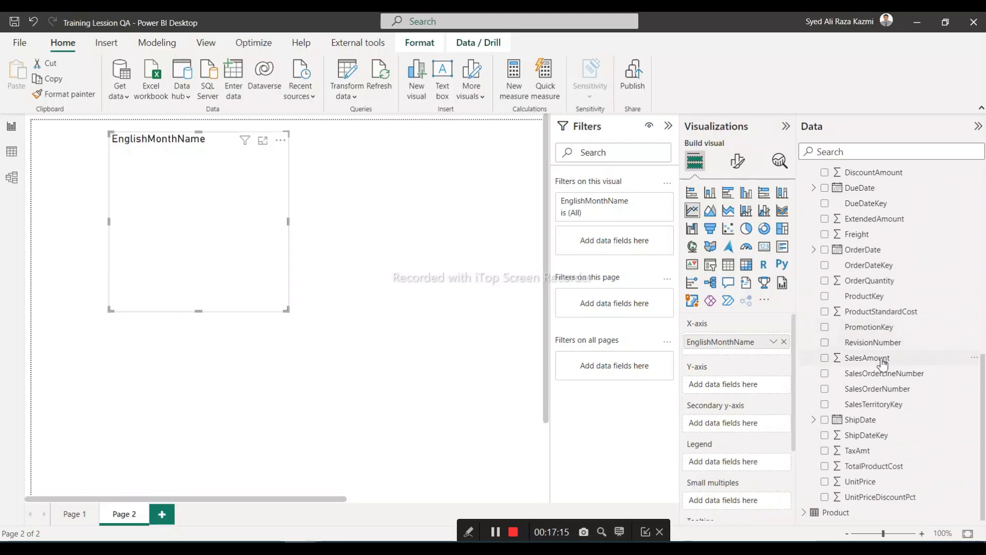
drag(880, 363, 746, 386)
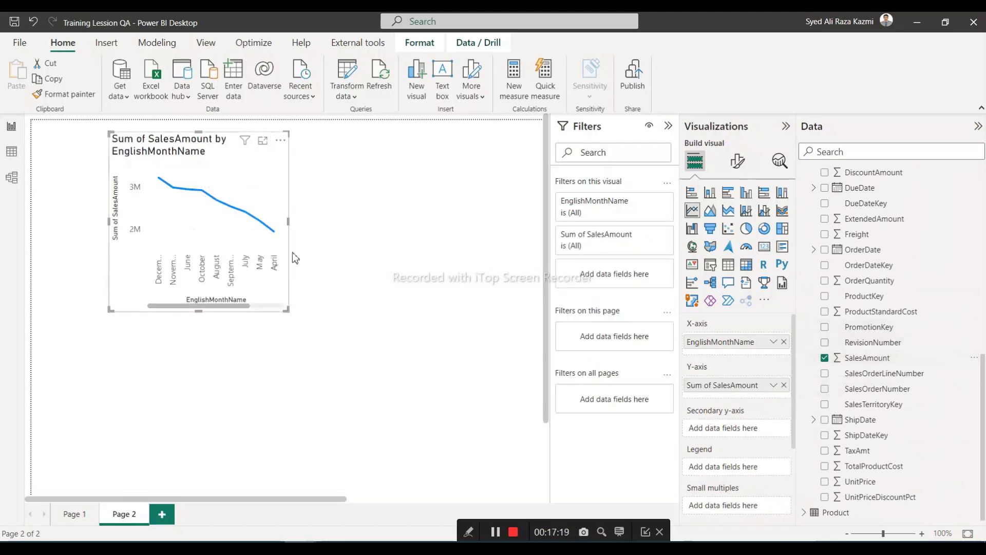
drag(289, 221, 500, 234)
drag(339, 149, 290, 189)
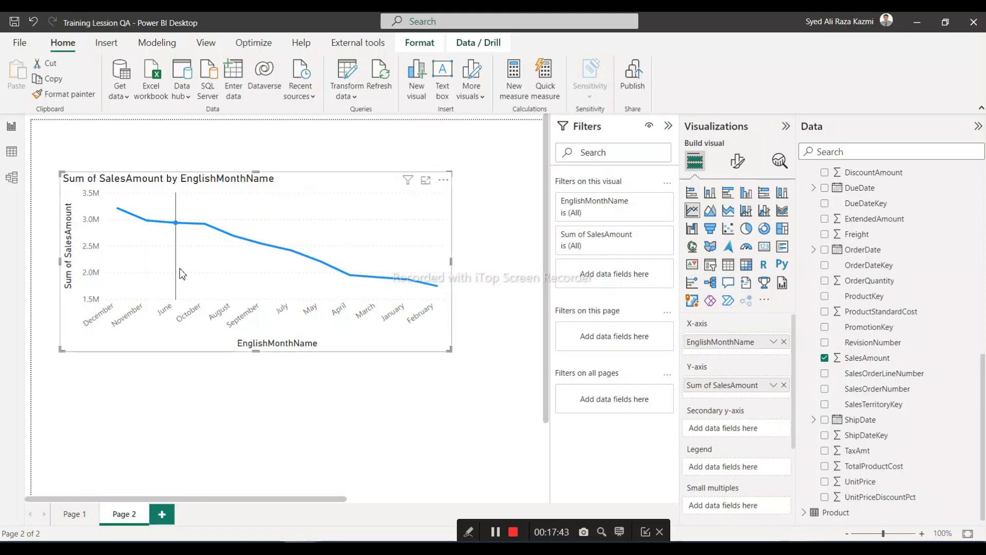
Compare the monthly line chart with Page 1's yearly chart and add a CalendarYear slicer to Page 2.
mouse_move(175, 290)
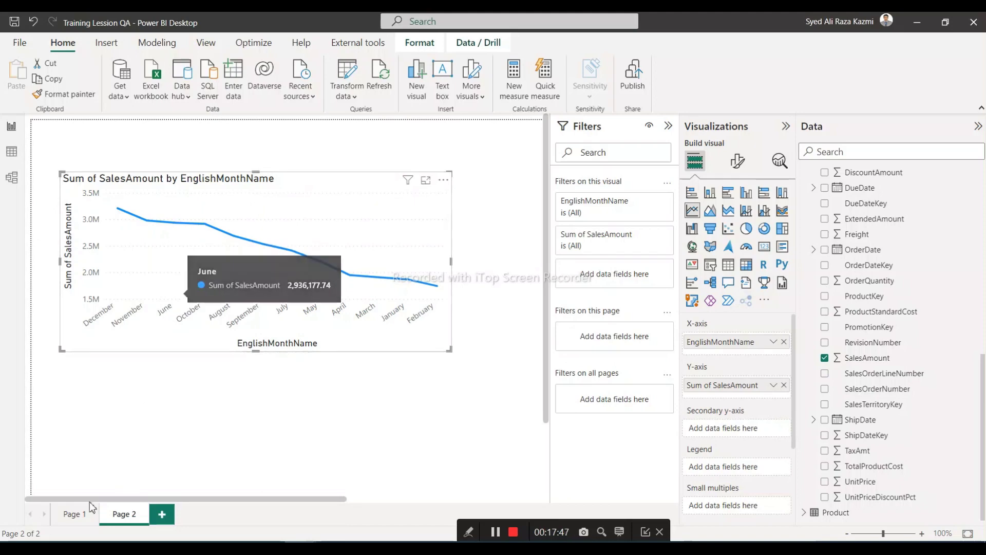
click(73, 515)
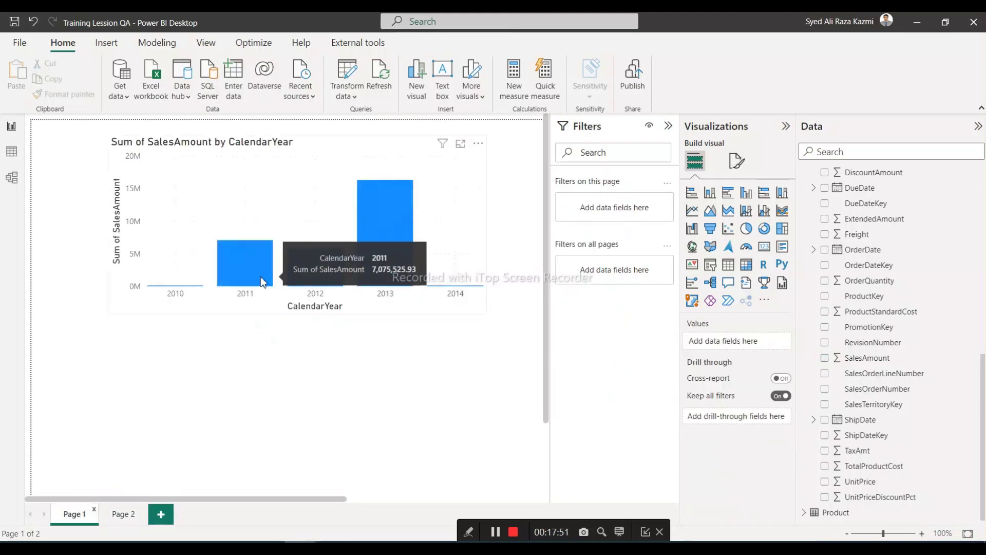
click(124, 514)
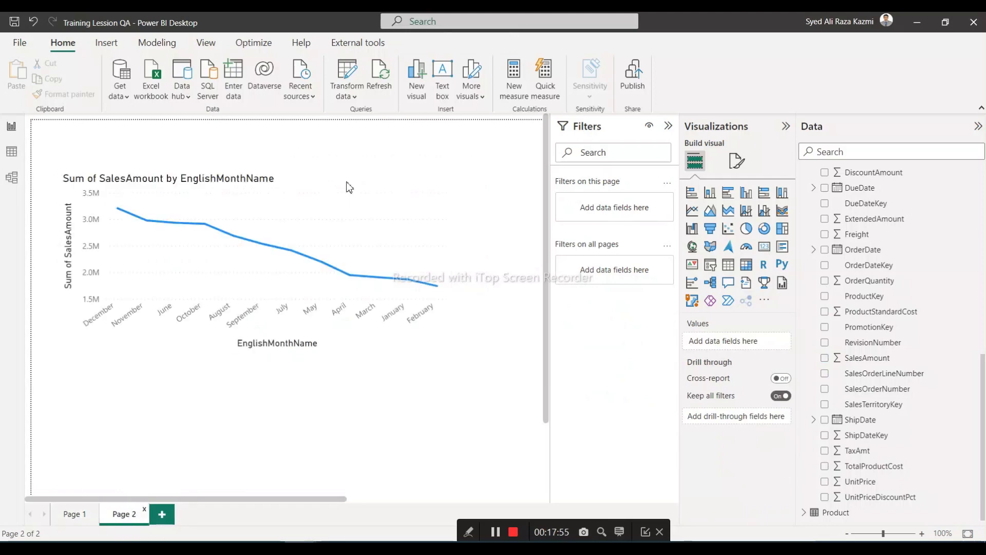
click(709, 266)
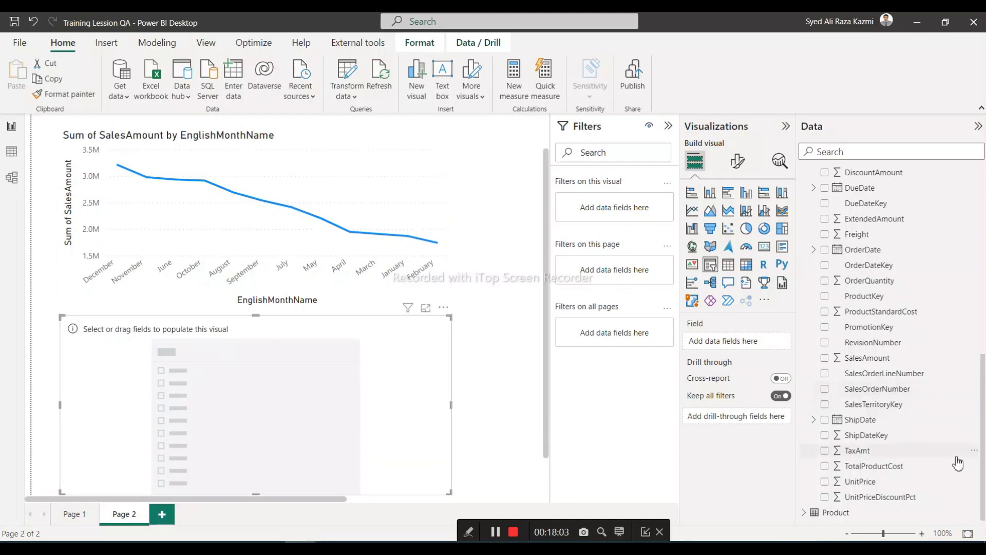
scroll(857, 280, up, 10)
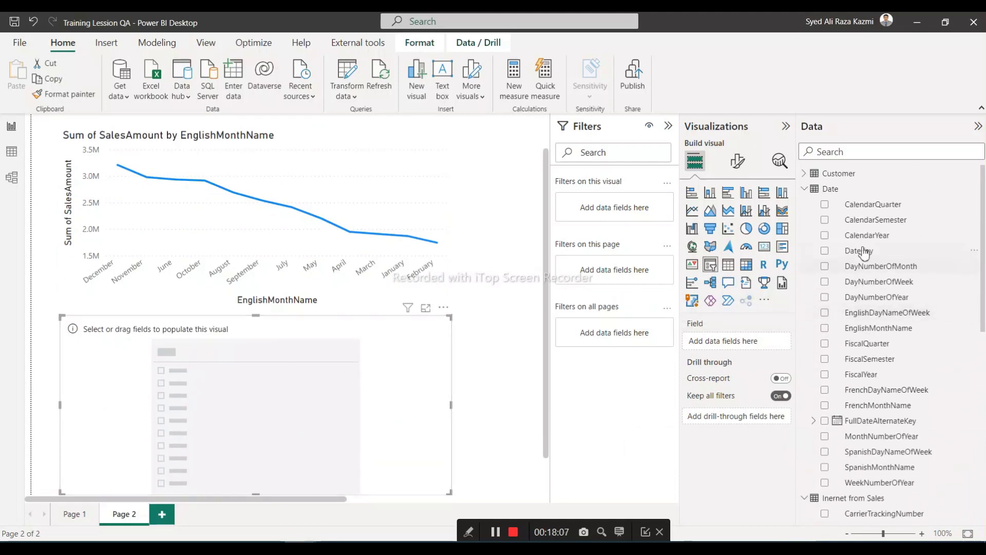
click(825, 236)
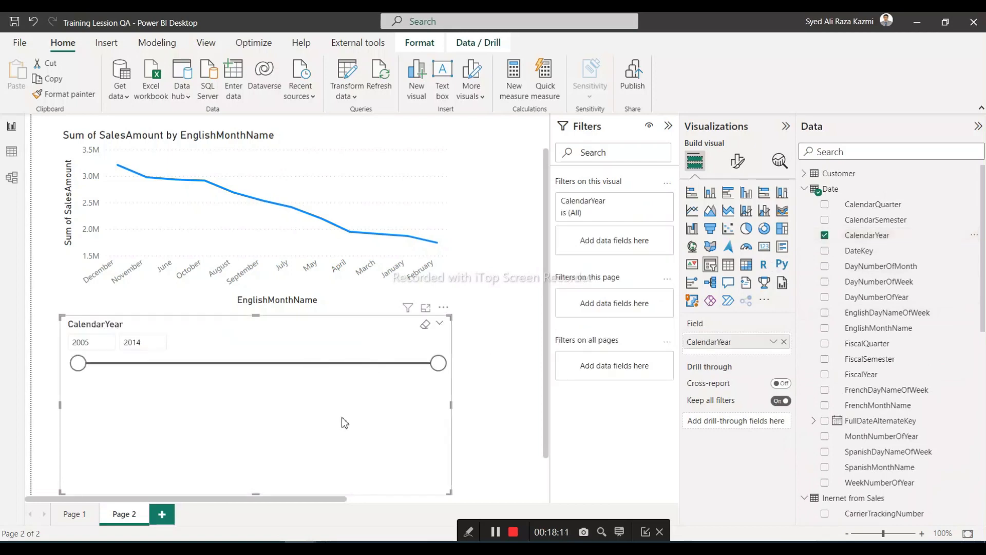
Set the CalendarYear slicer's start year to 2012.
click(141, 342)
click(92, 343)
double_click(92, 343)
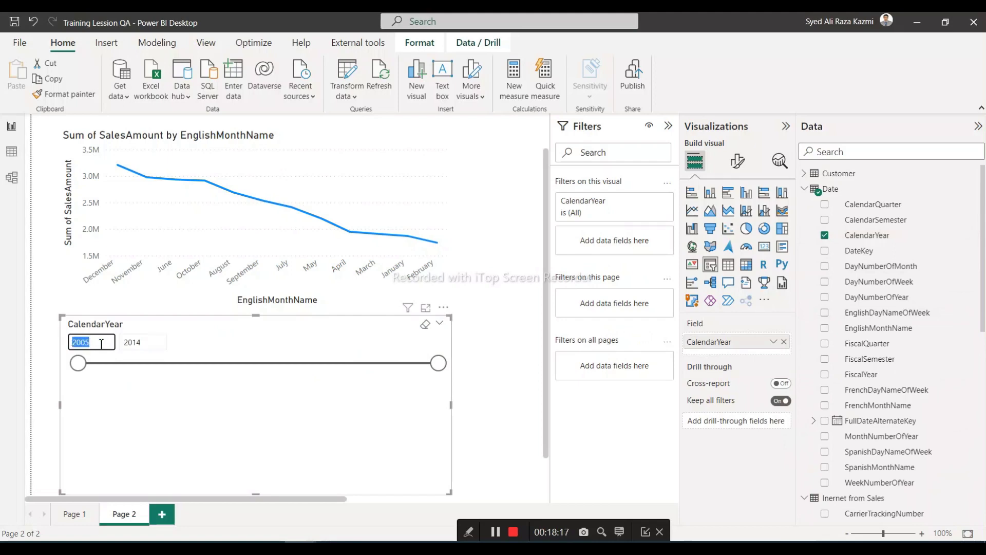
text(2012)
key(Return)
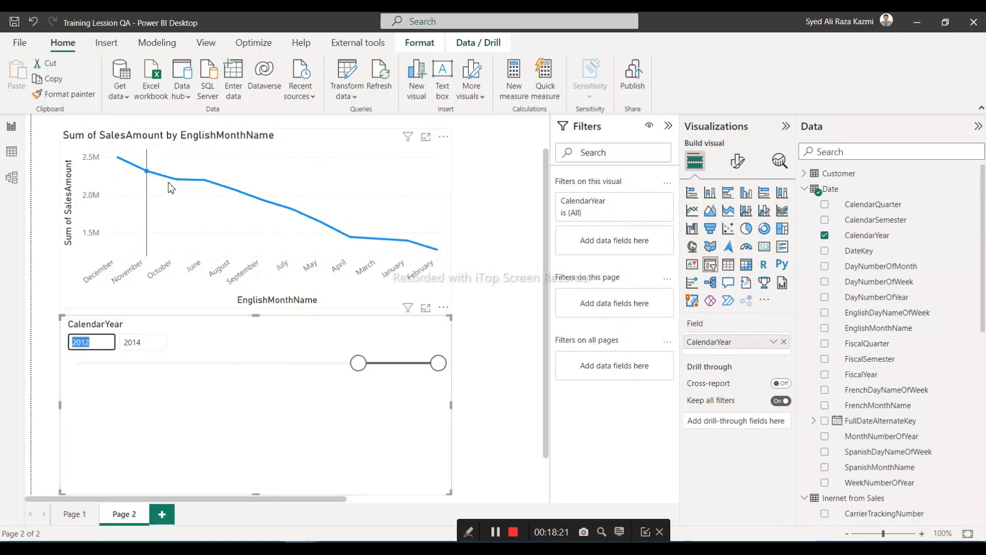
Shift the monthly line chart slightly to the right and set the CalendarYear slicer's start year to 2014.
drag(171, 188, 199, 194)
drag(82, 342, 394, 396)
text(20)
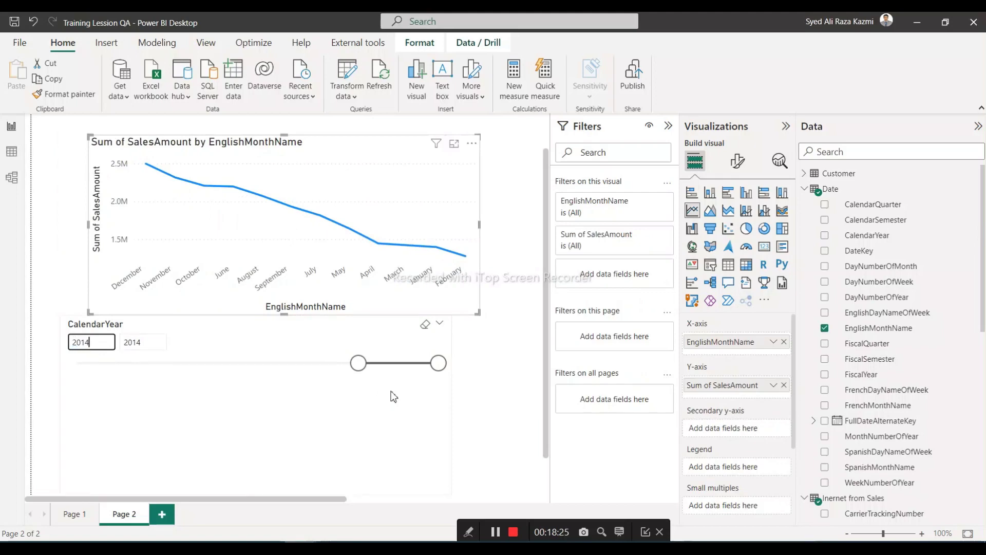
key(Return)
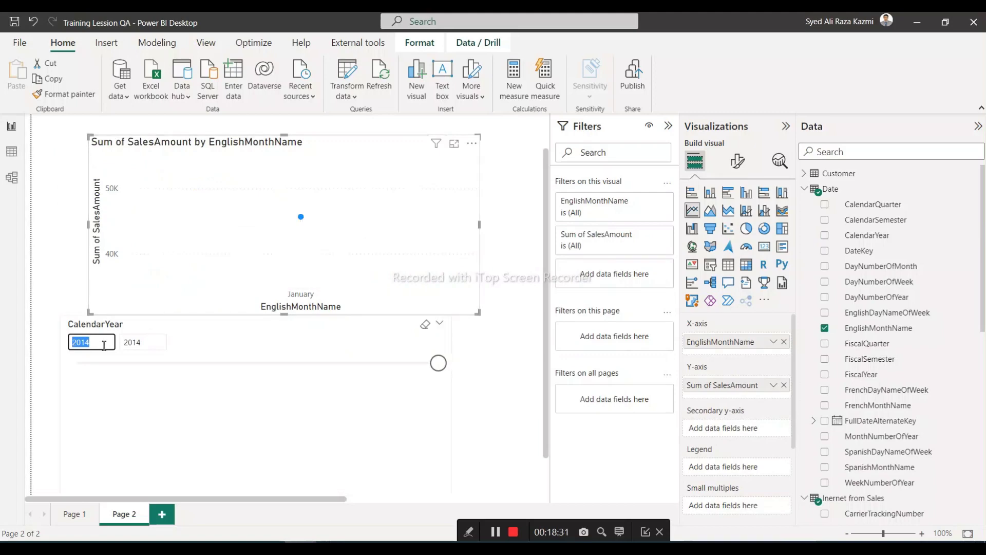
Try 2013 as the slicer's start year, and restore the full CalendarYear range starting at 2005.
text(2013)
key(Return)
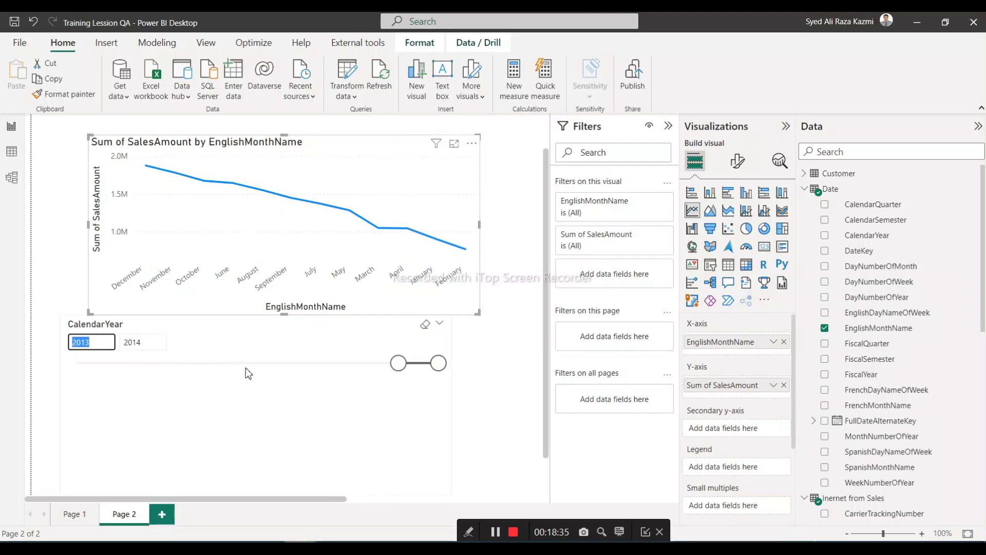
drag(404, 367, 85, 373)
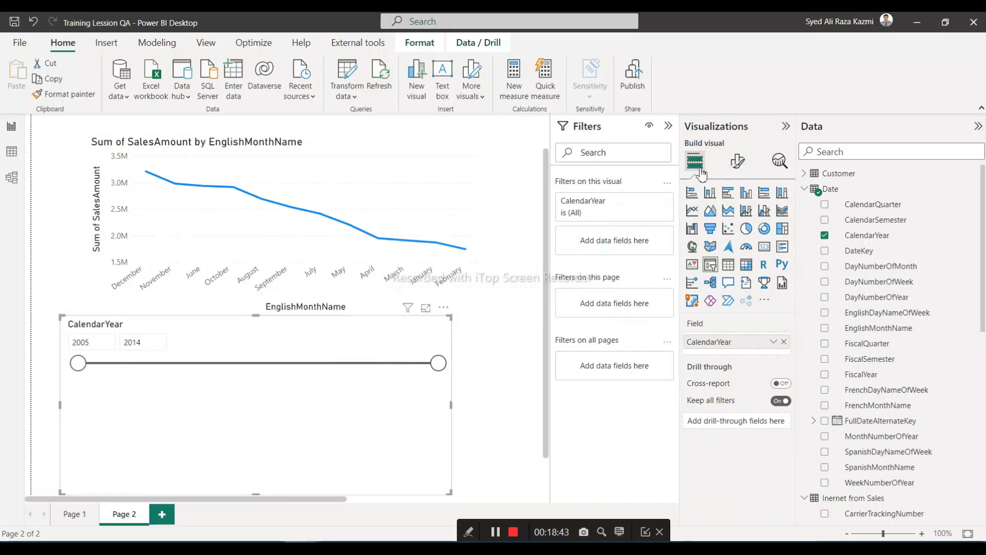
Change the CalendarYear slicer's style to Dropdown.
click(739, 163)
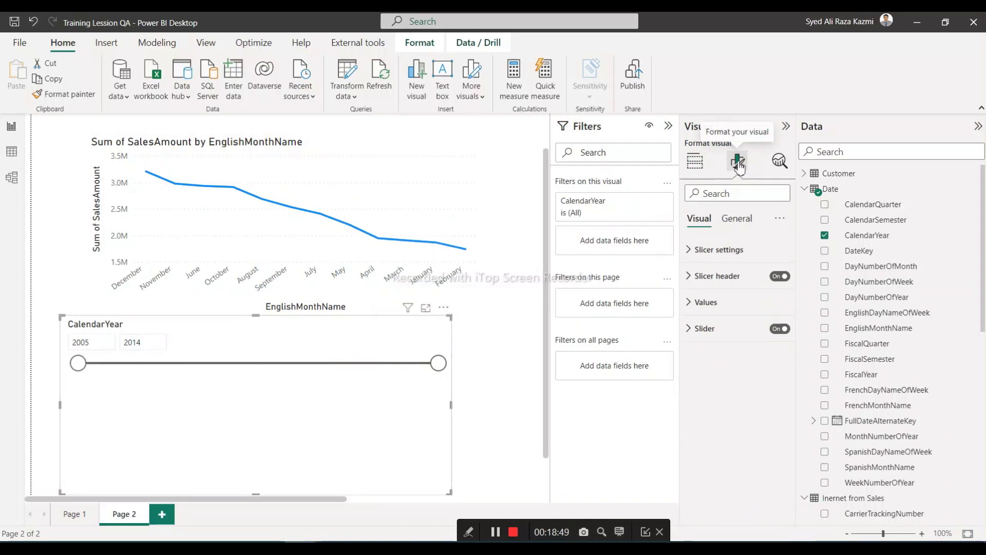
click(691, 253)
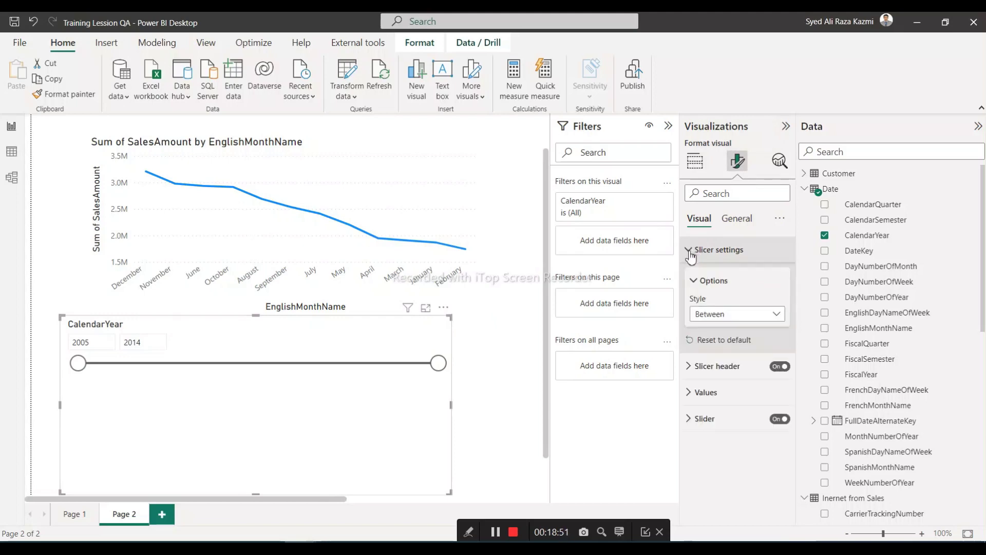
click(777, 313)
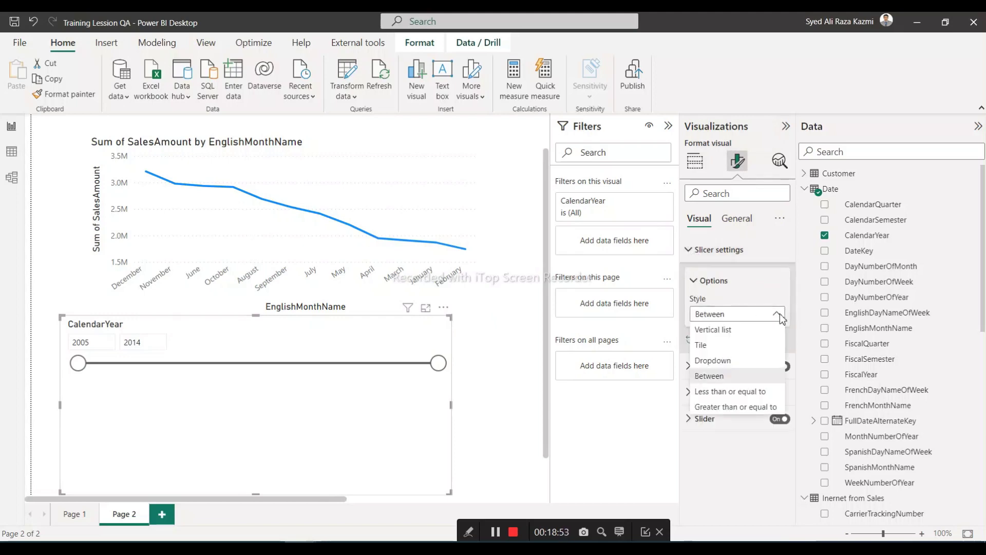
click(733, 362)
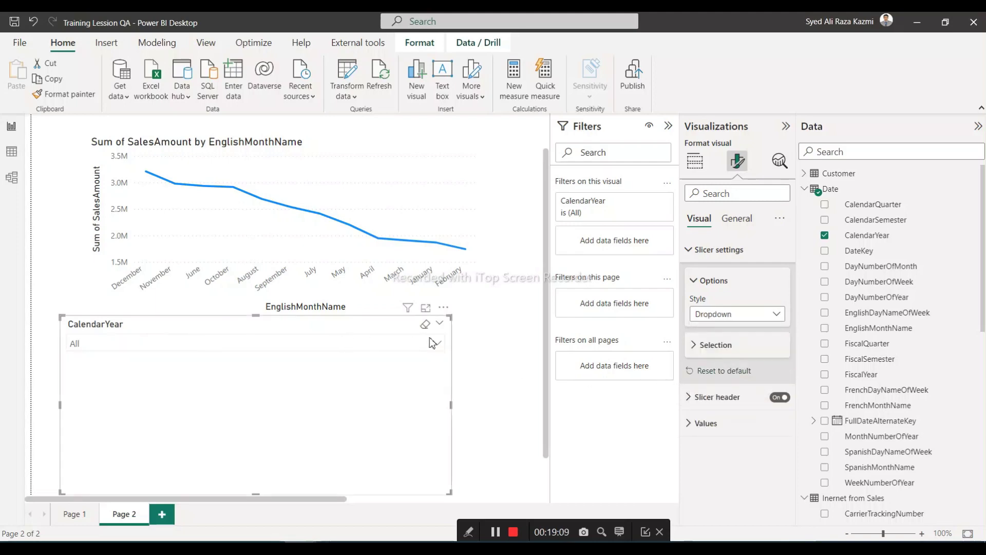
Shrink the CalendarYear slicer, place it in the report page's upper-left corner, and position the monthly line chart below it.
click(452, 407)
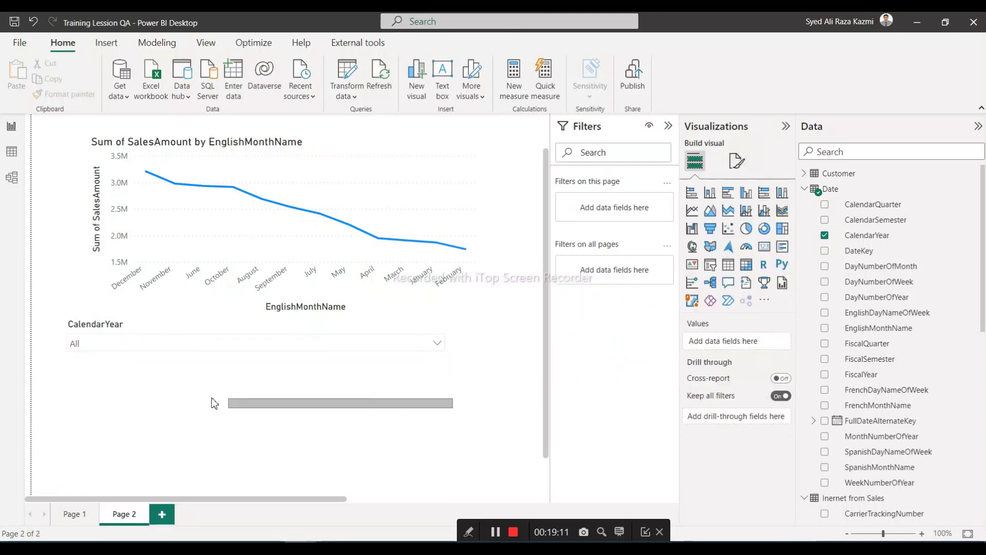
click(452, 402)
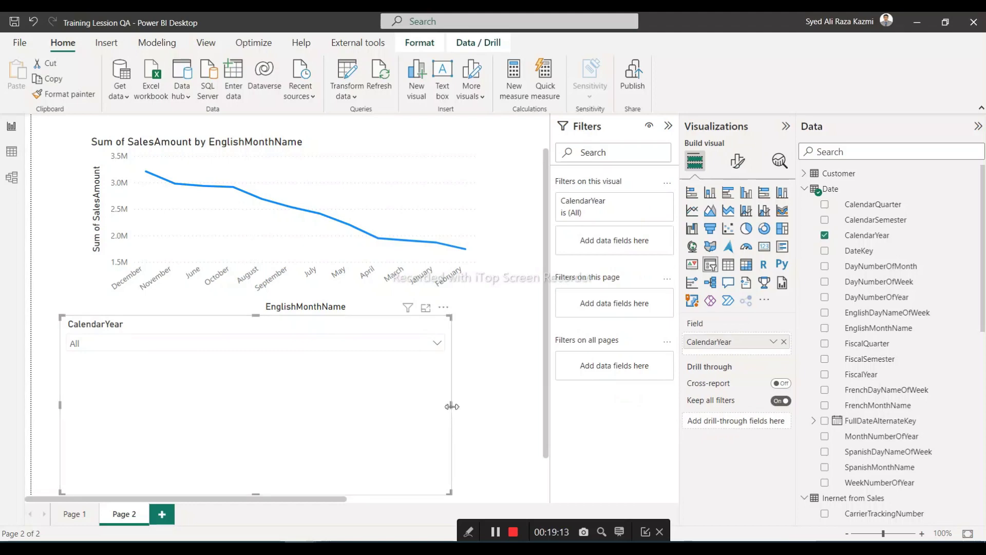
drag(450, 405, 180, 406)
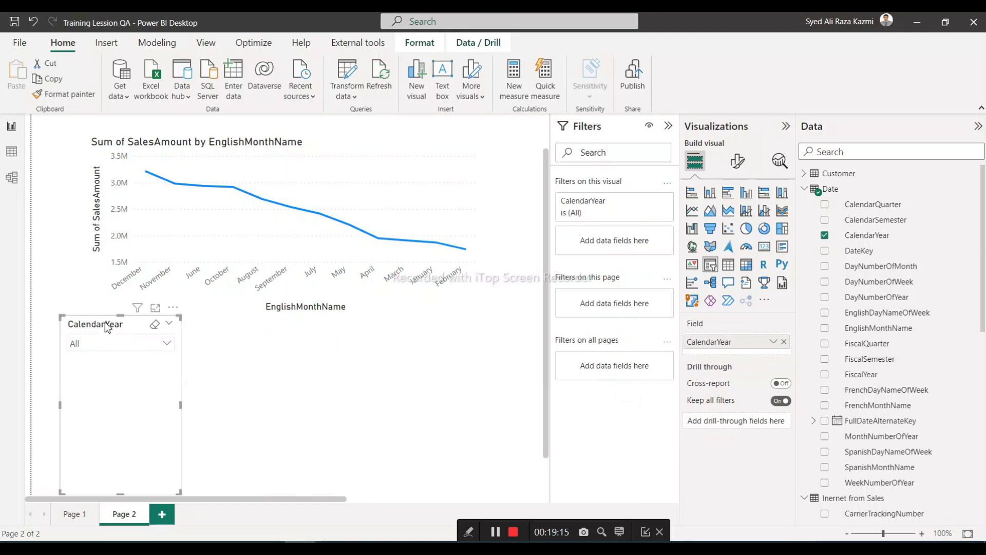
drag(107, 323, 379, 323)
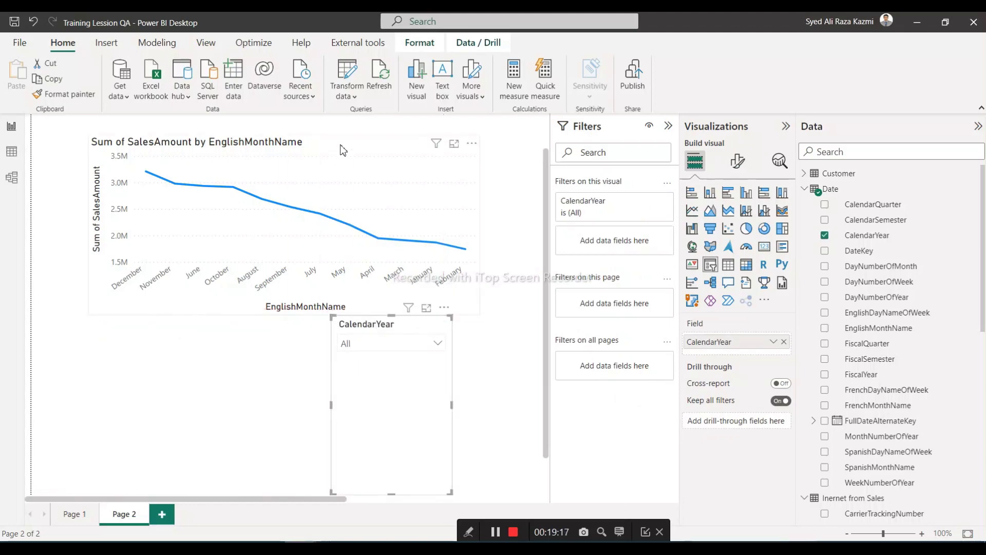
drag(337, 149, 279, 270)
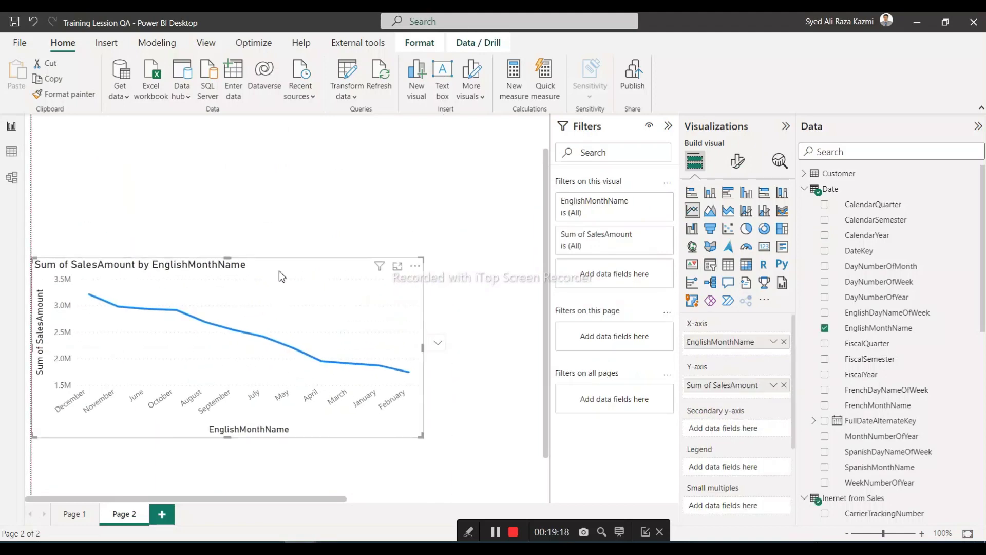
click(448, 378)
drag(379, 323, 354, 122)
drag(362, 287, 90, 133)
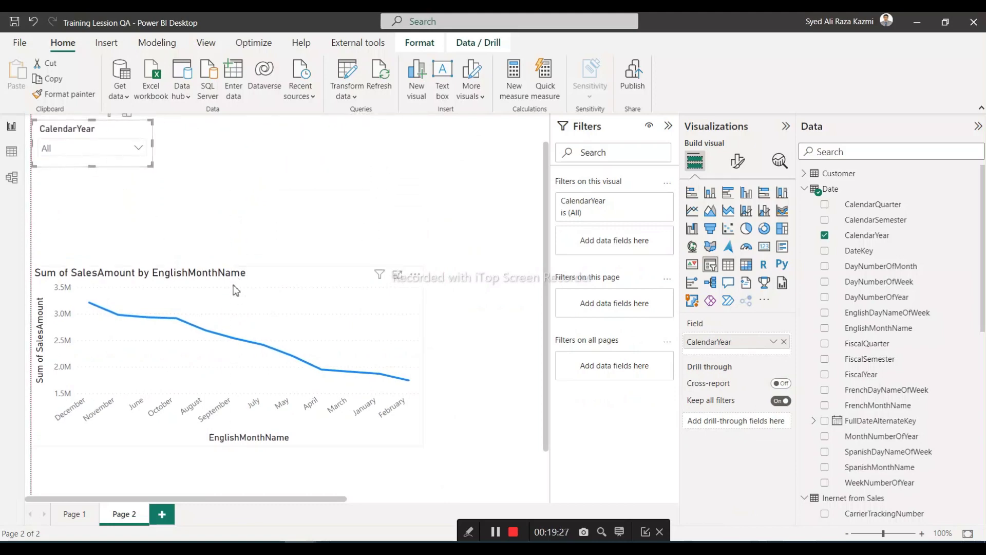
drag(274, 278, 311, 237)
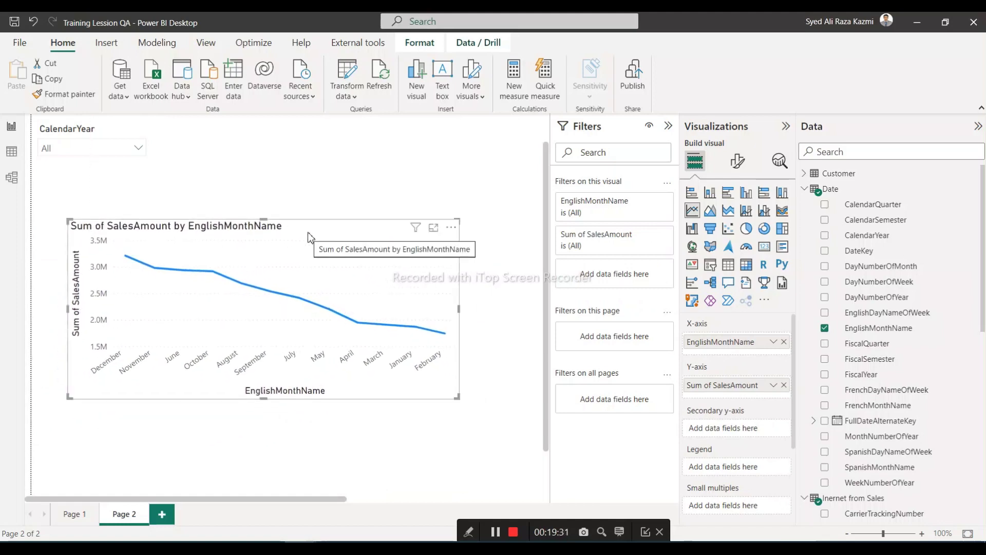
Collapse the Filters and Visualizations panes to give the report canvas more room.
click(668, 126)
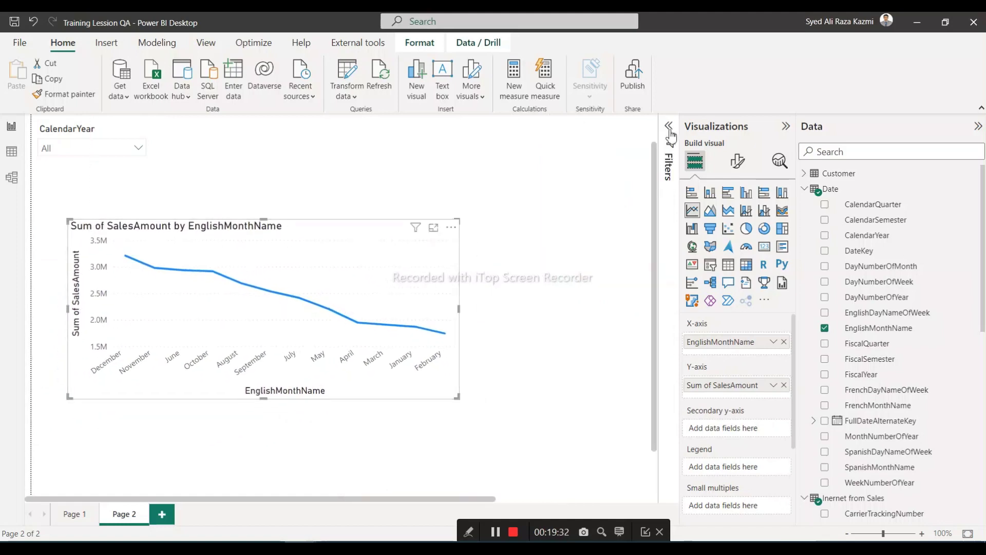
click(785, 126)
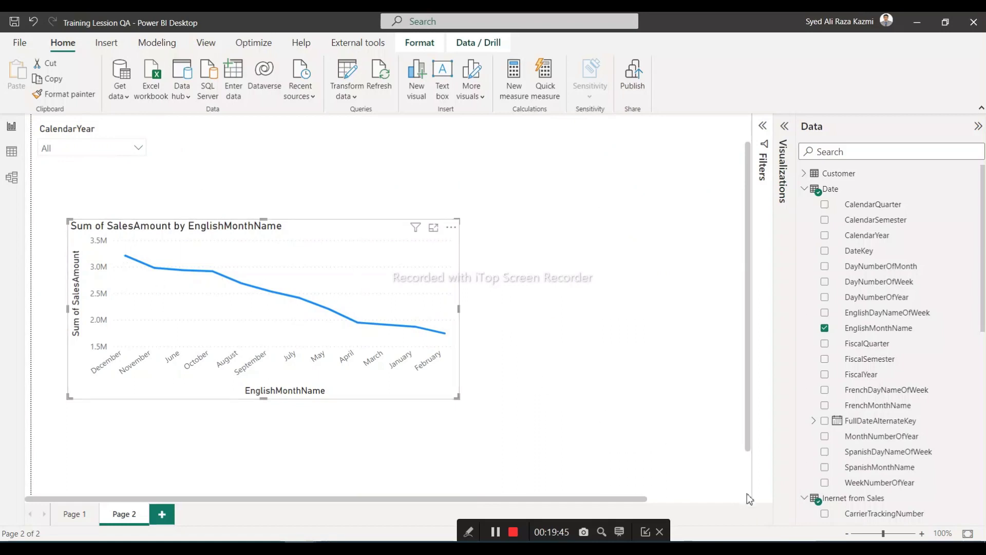
drag(750, 445, 758, 415)
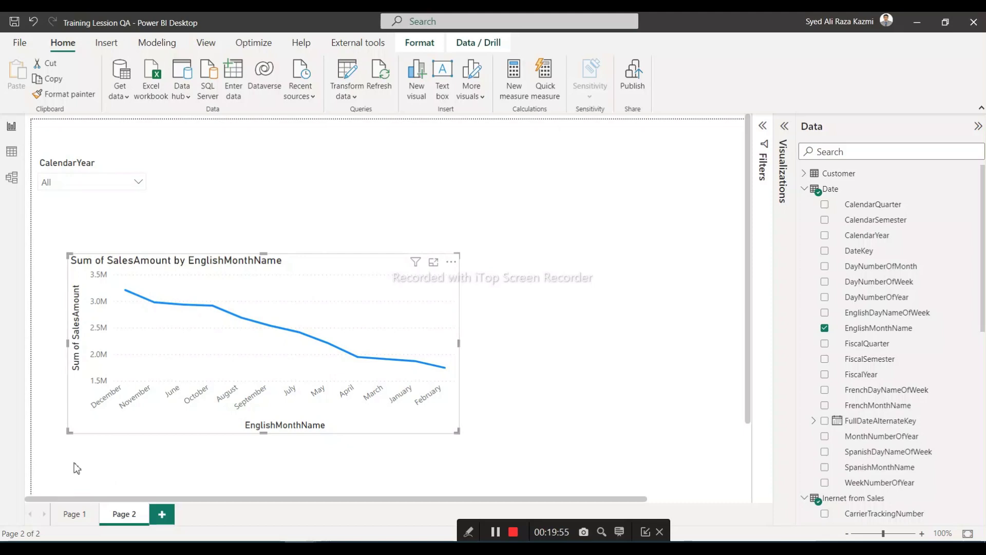
Filter the monthly line chart to 2010 with the CalendarYear slicer and compare it with Page 1's yearly sales chart.
click(140, 183)
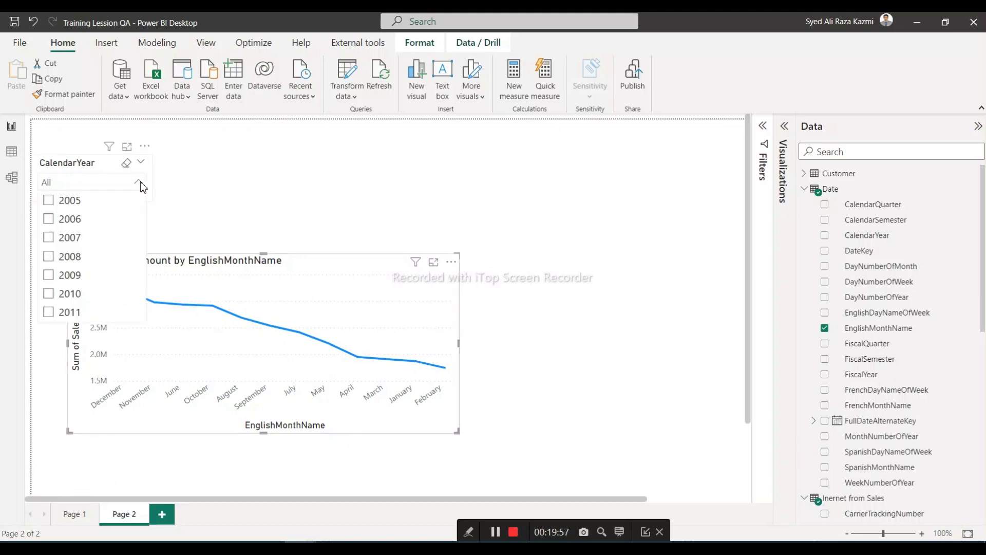
click(331, 204)
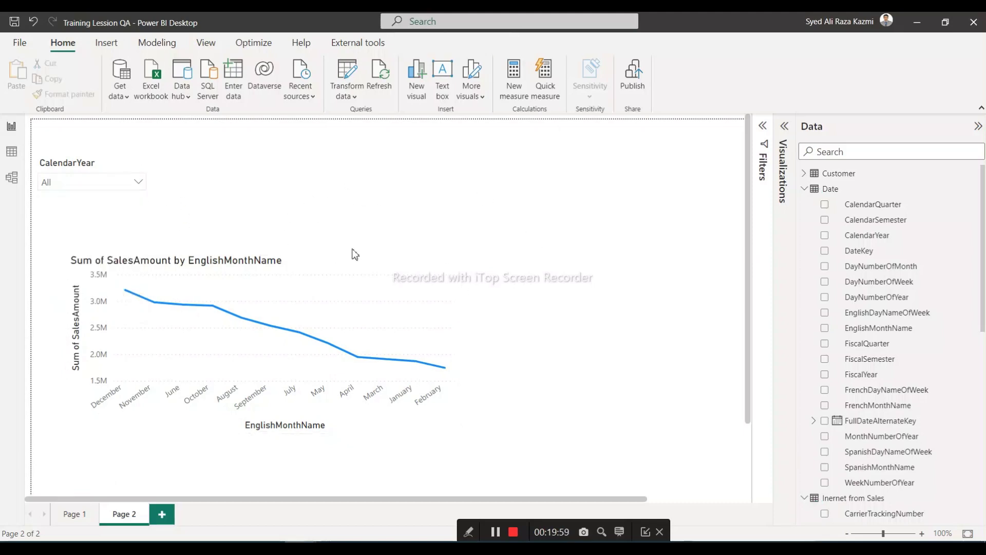
click(139, 182)
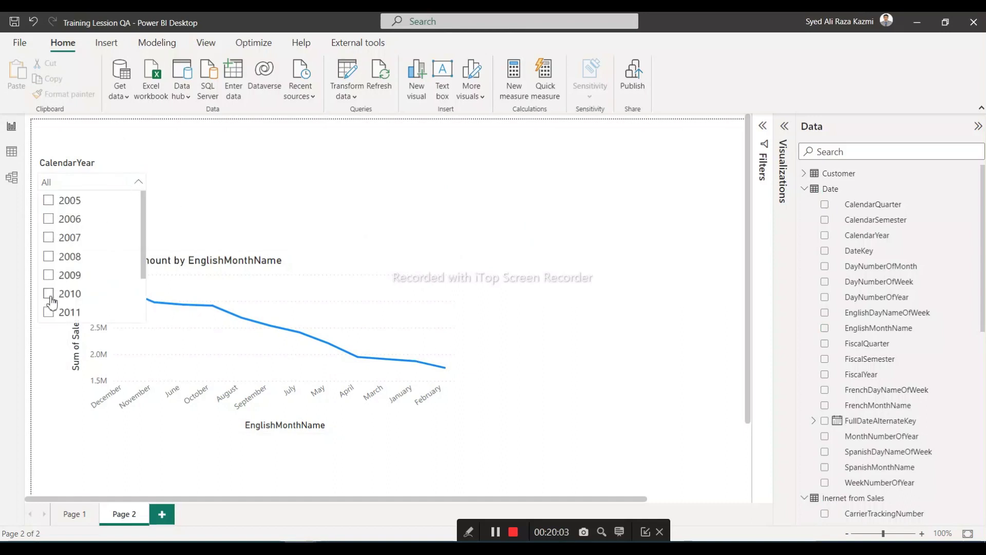
click(49, 294)
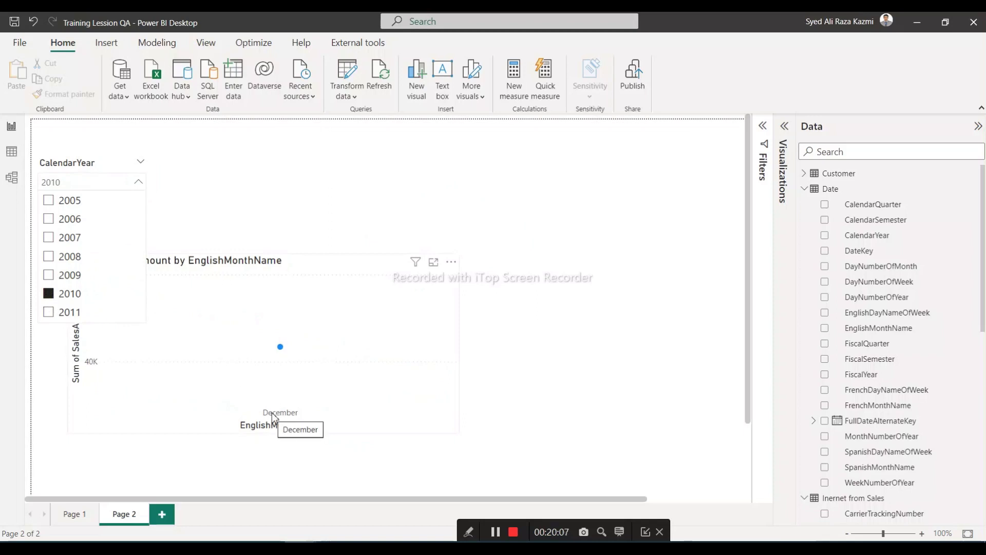
click(76, 515)
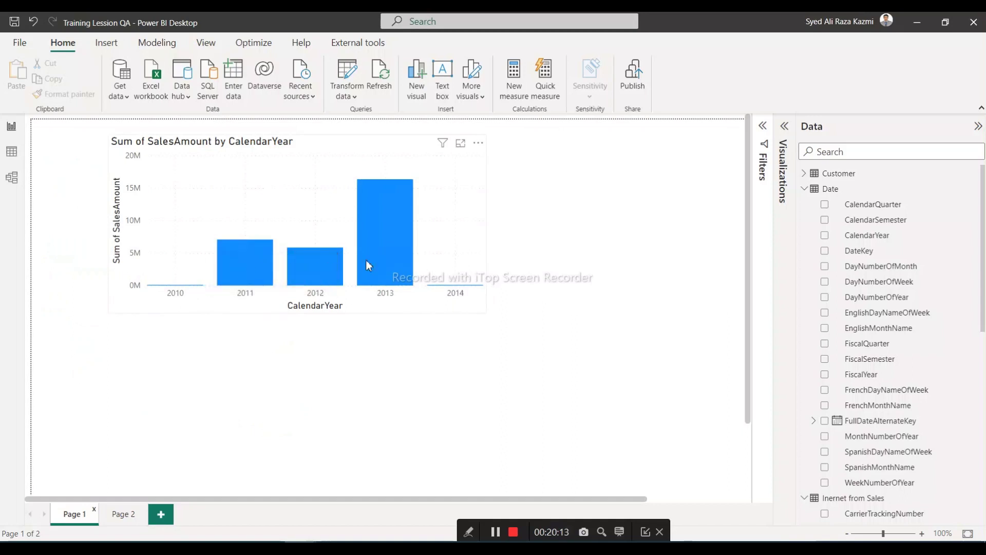
click(124, 514)
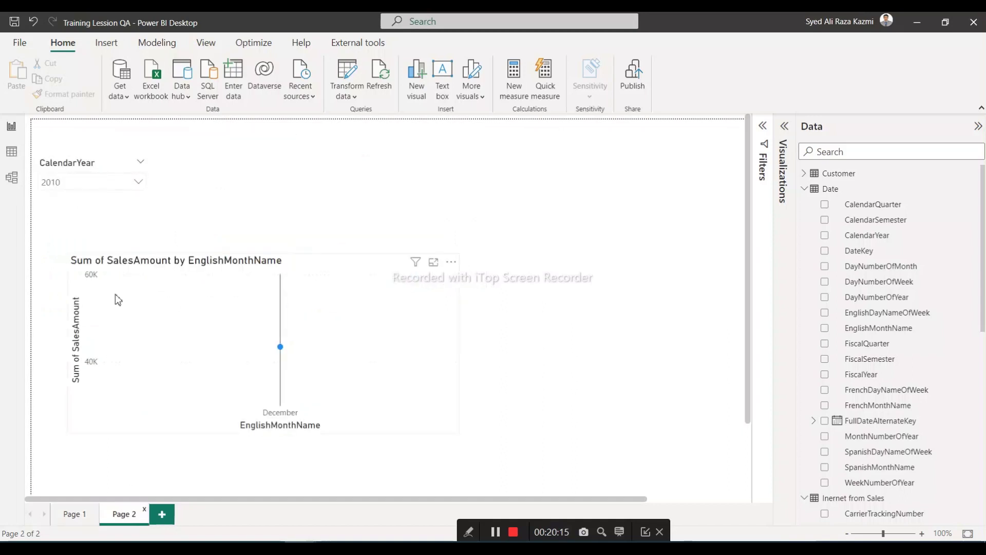
Set the CalendarYear slicer to 2013 and close its list of years.
click(138, 182)
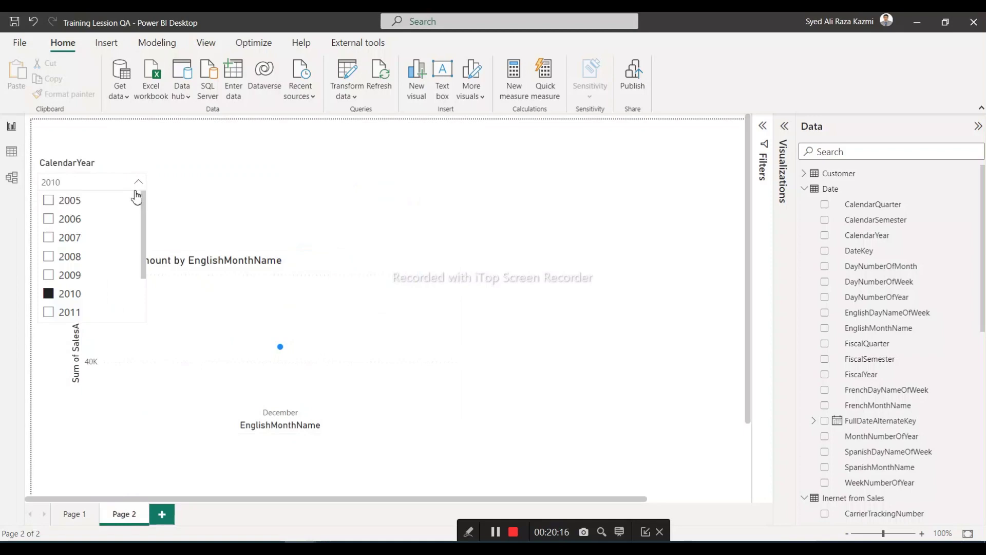
click(47, 299)
scroll(50, 300, down, 1)
click(49, 294)
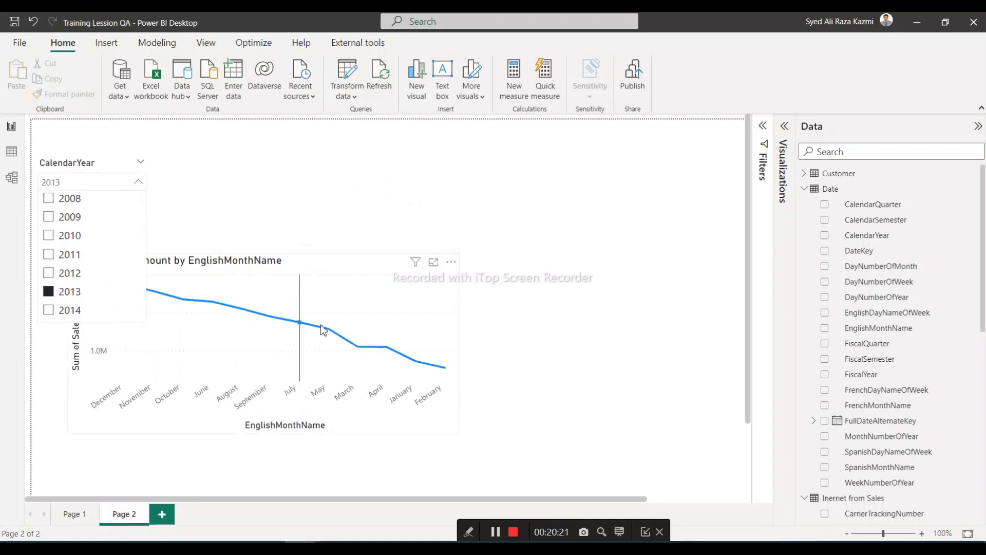
click(525, 285)
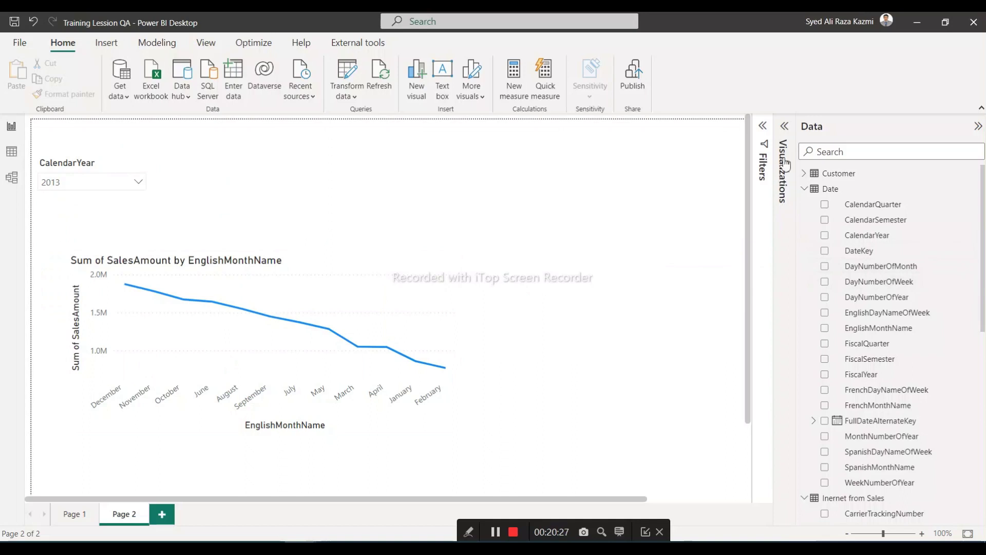
Expand the Visualizations pane and add an EnglishMonthName slicer from the Date table to Page 2.
click(784, 129)
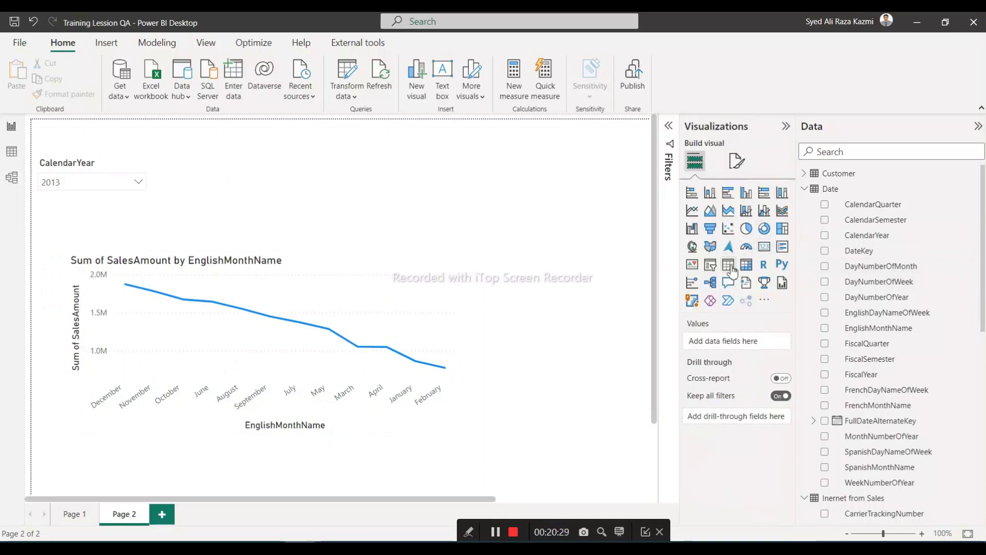
click(712, 269)
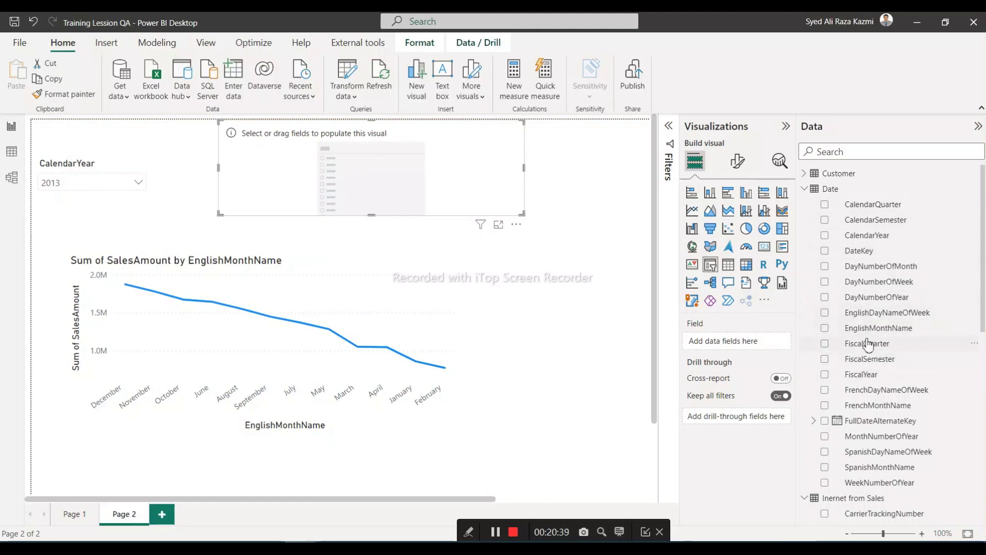
click(825, 329)
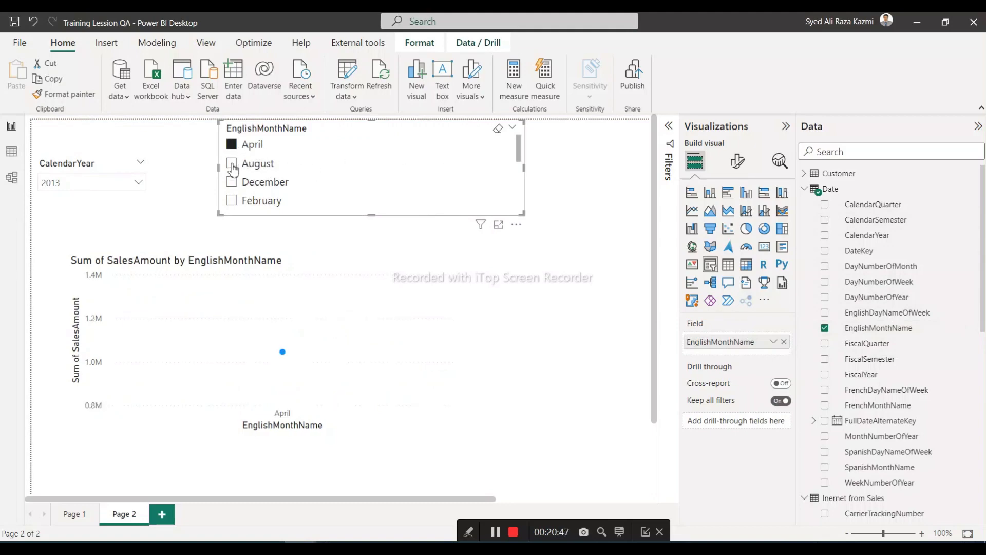
Try the month slicer with single months, and build a combined selection of August, December, February, January and July.
click(232, 164)
click(233, 183)
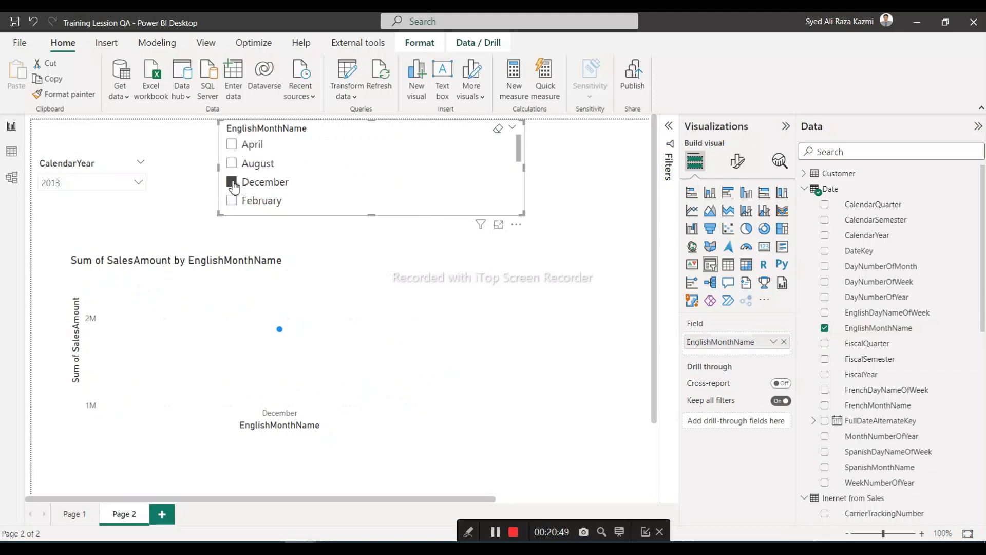
click(232, 164)
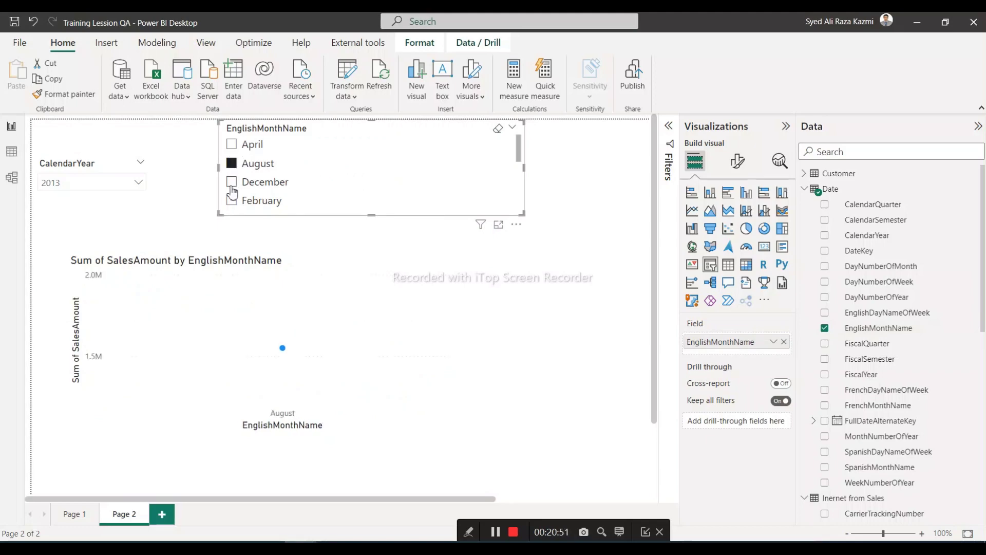
ctrl+click(232, 201)
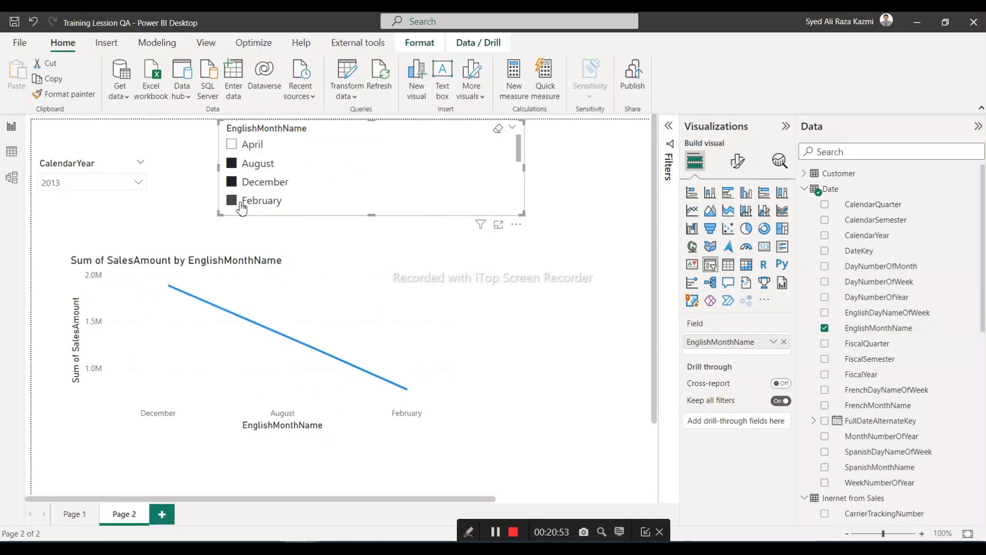
scroll(334, 187, down, 1)
scroll(334, 186, down, 1)
ctrl+click(232, 207)
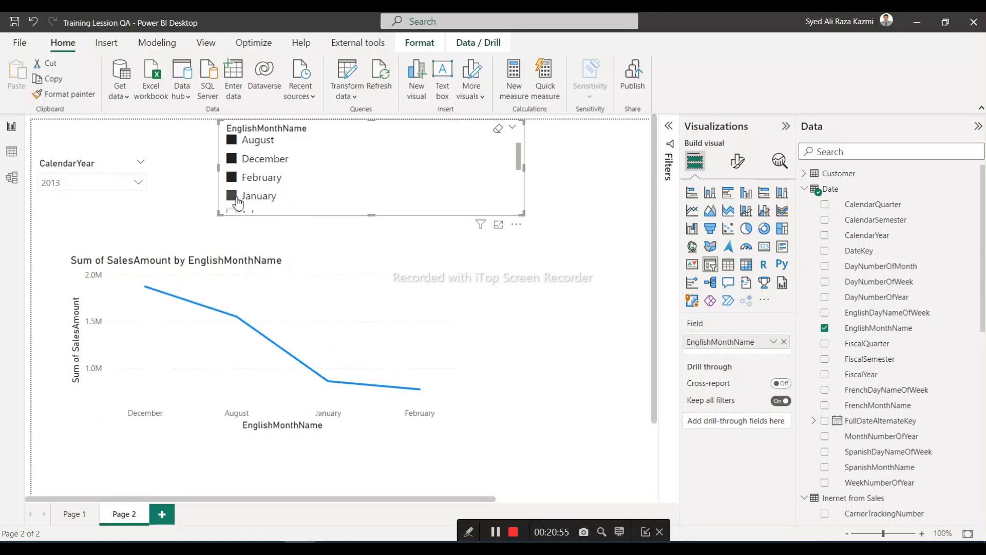
scroll(309, 200, down, 1)
ctrl+click(232, 192)
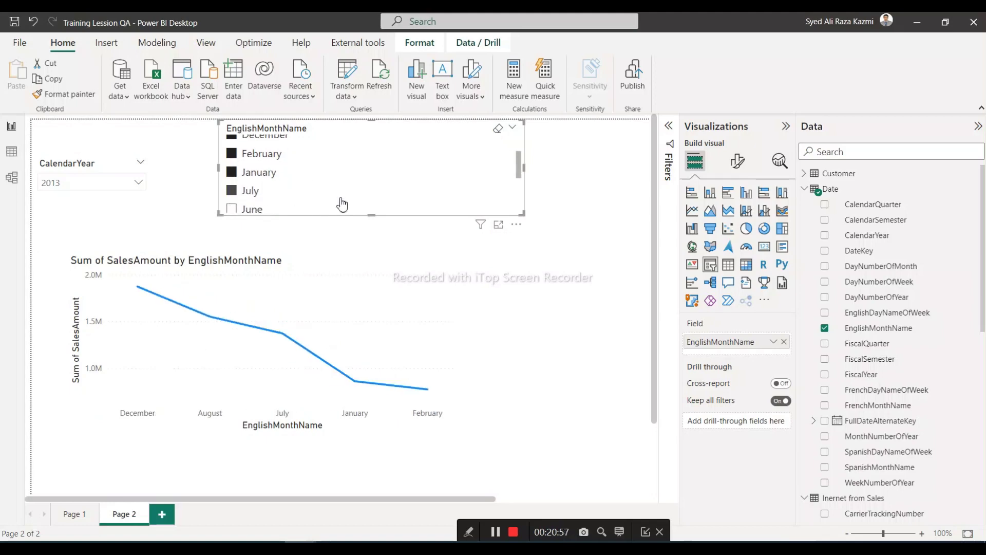
Select April, August, December and February together in the EnglishMonthName slicer.
scroll(341, 204, up, 2)
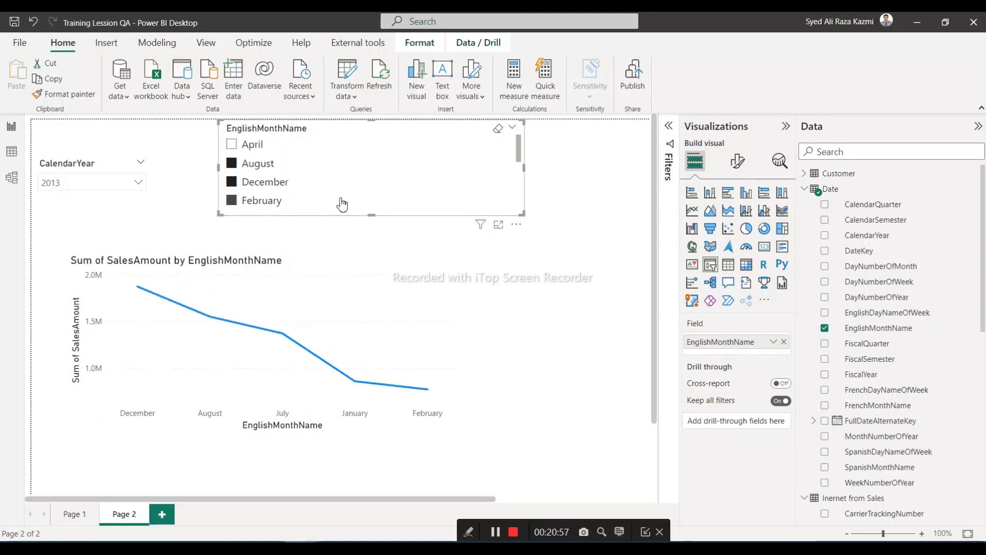
click(231, 145)
ctrl+click(232, 163)
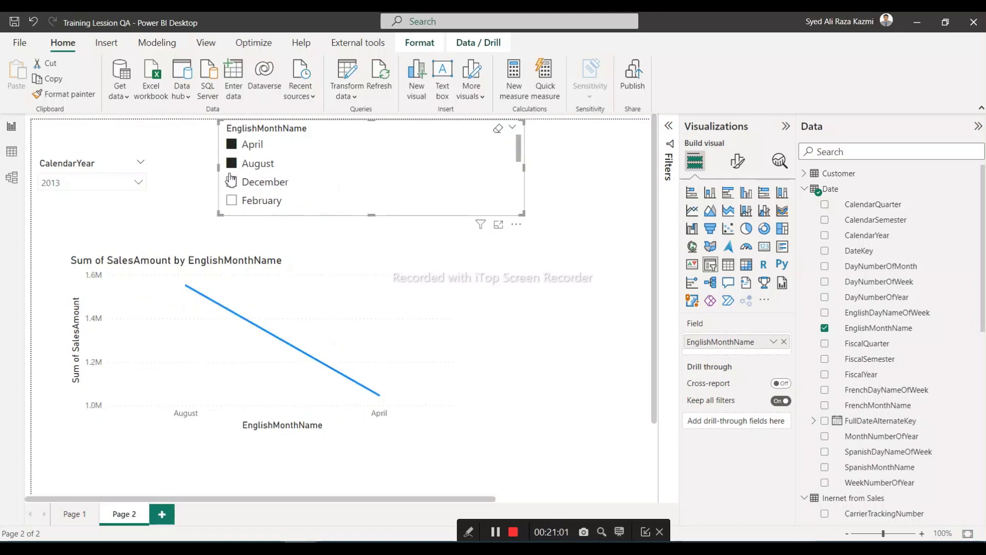
ctrl+click(232, 182)
ctrl+click(232, 201)
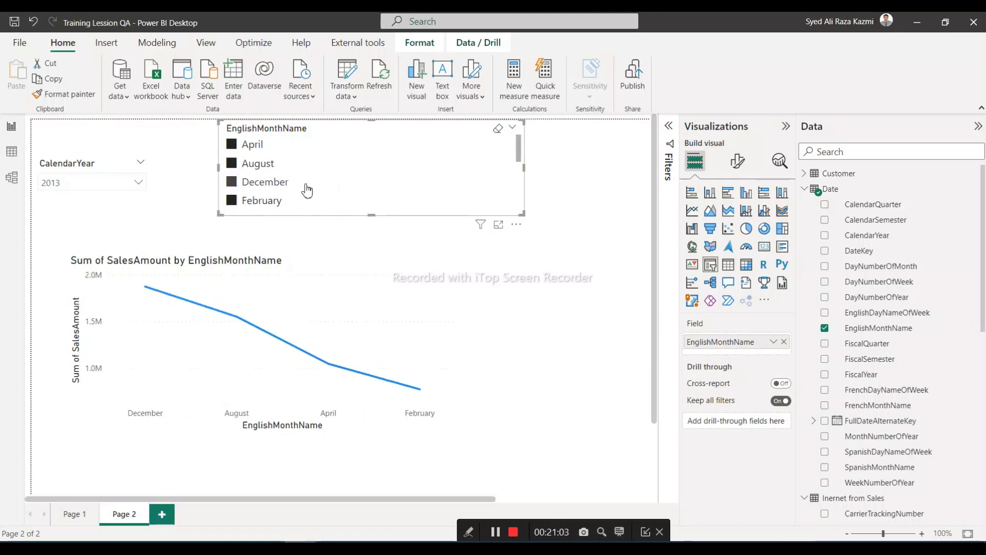
scroll(308, 190, down, 2)
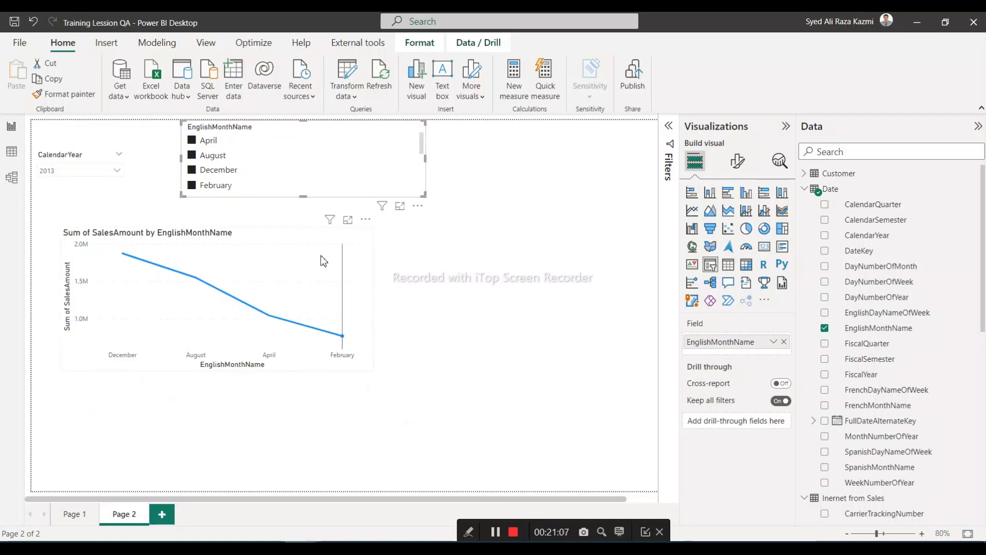
Turn on data labels for the monthly sales line chart on Page 2.
click(271, 266)
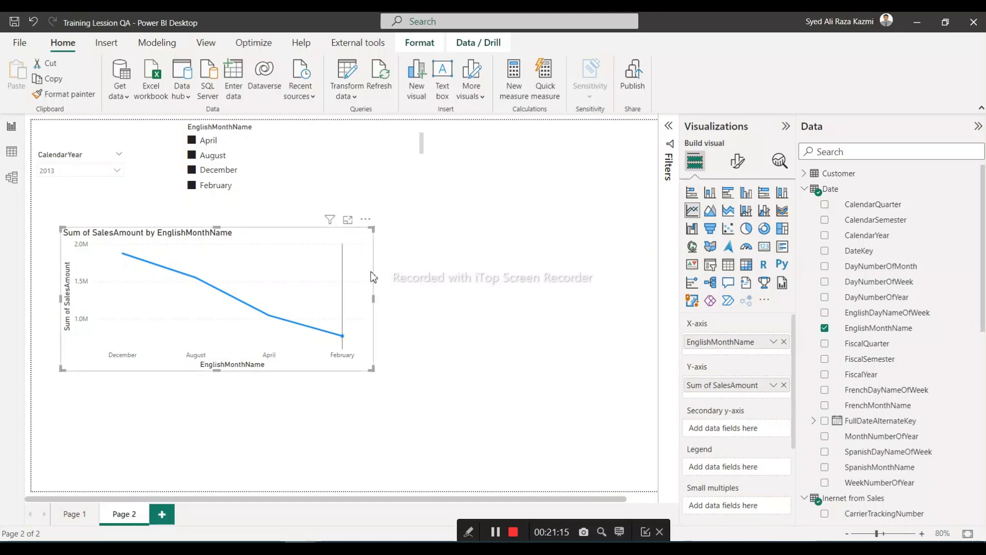
click(738, 163)
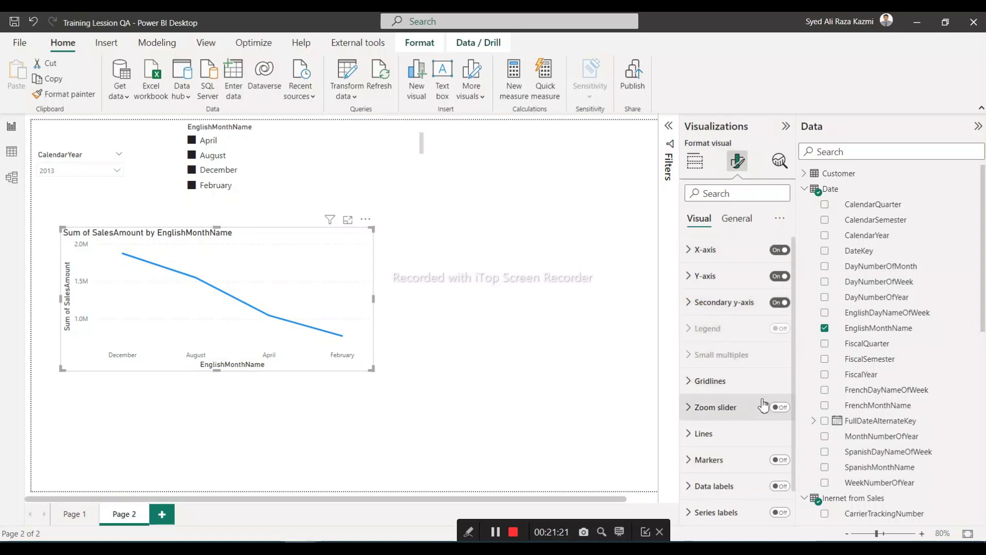
click(788, 488)
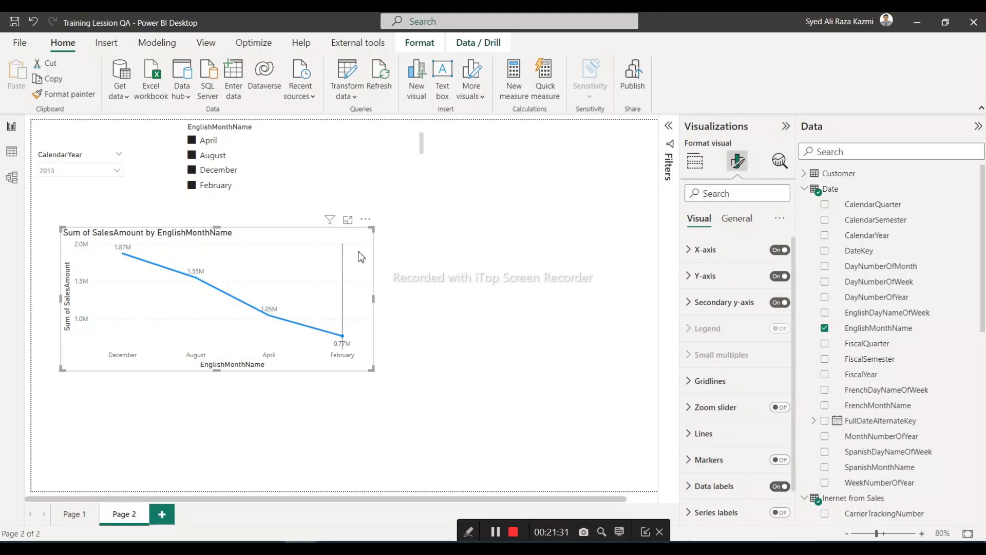
Clear all selected months in the EnglishMonthName slicer and check the line chart's general formatting options.
click(302, 177)
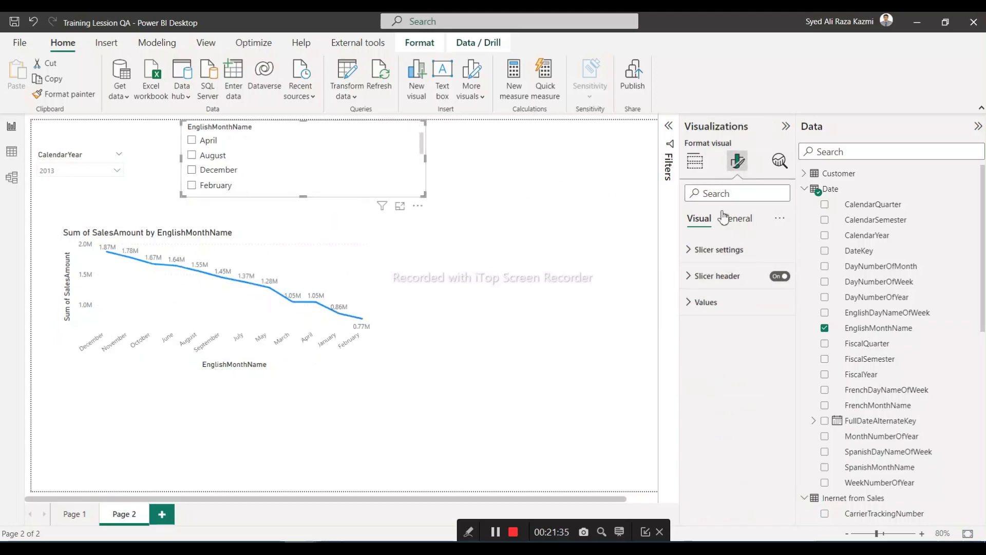
click(341, 221)
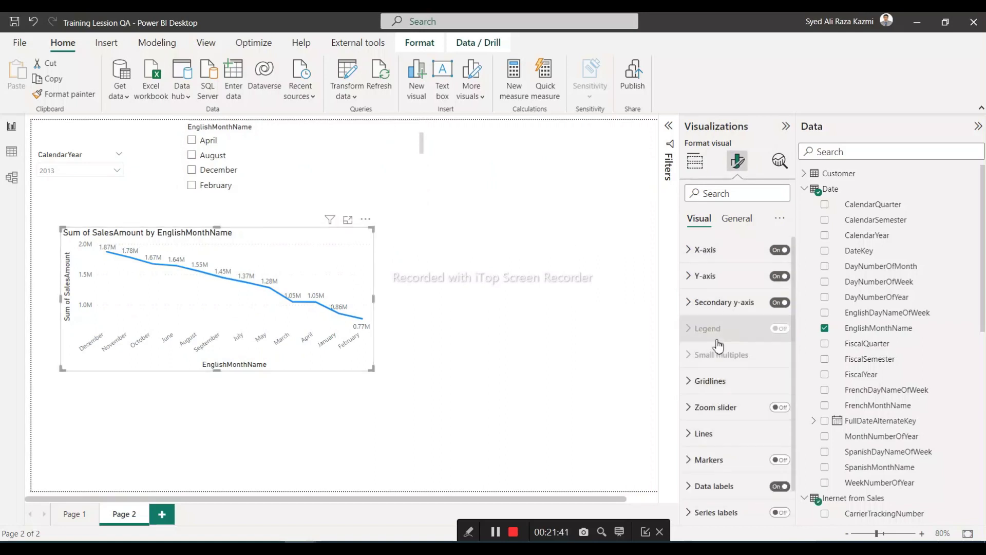
click(743, 220)
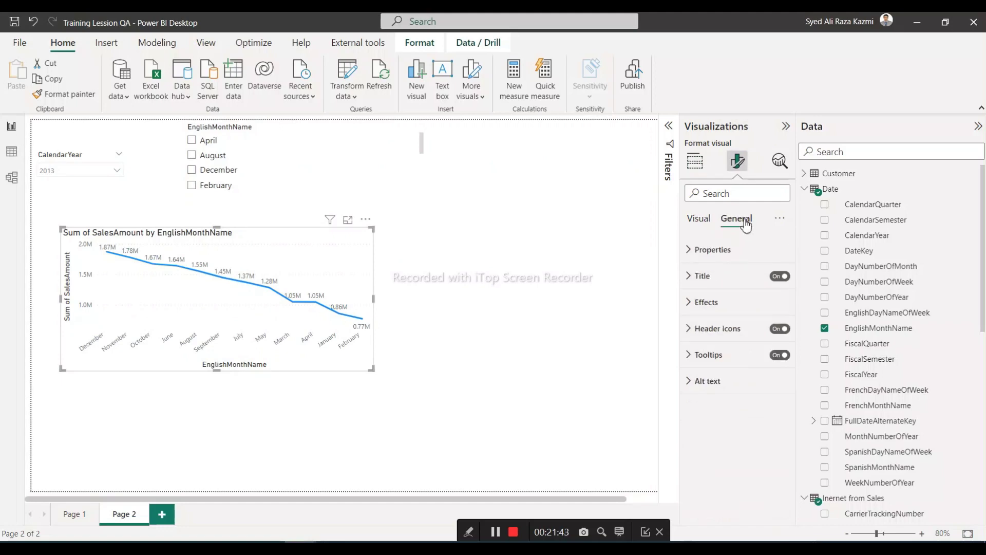
click(700, 221)
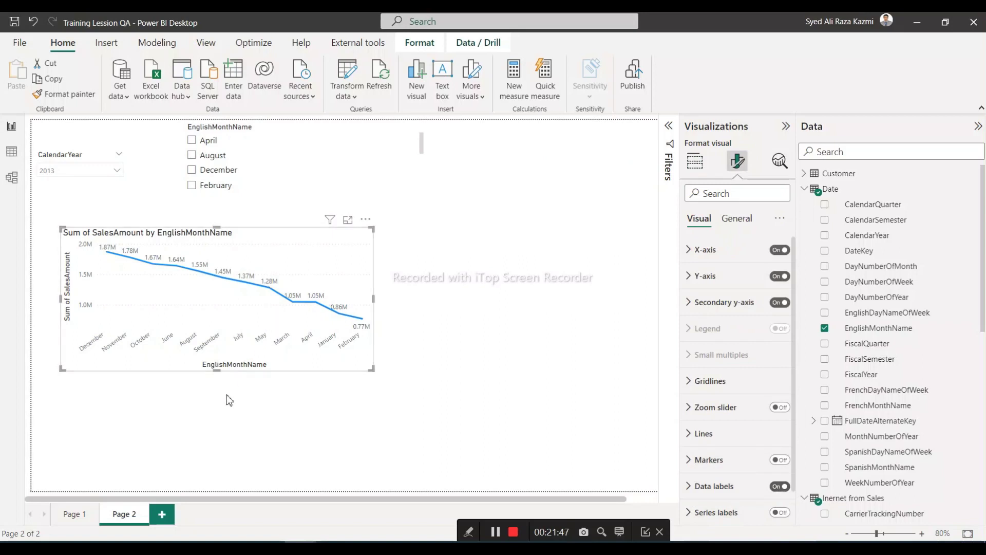
Turn on data labels for the Sum of SalesAmount by CalendarYear column chart on Page 1.
click(75, 515)
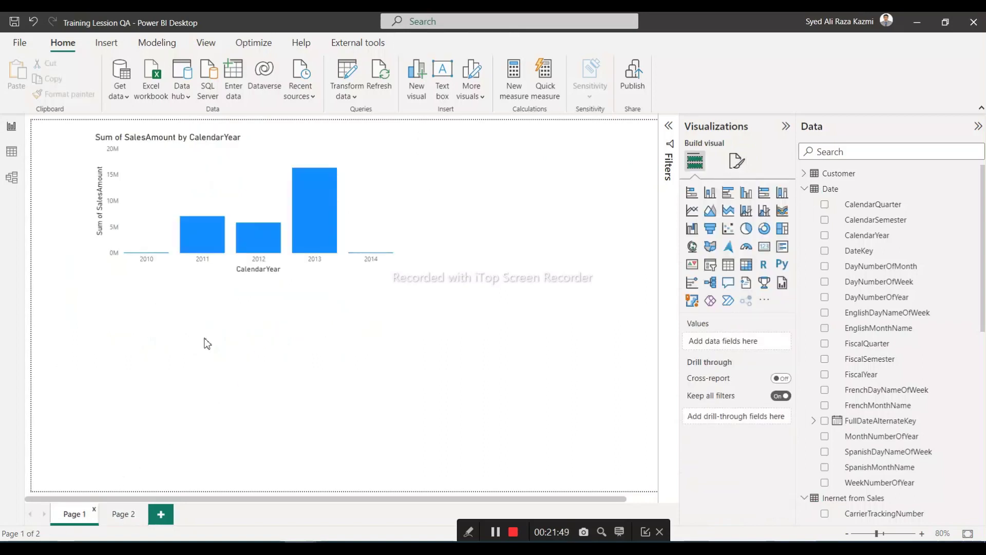
click(251, 183)
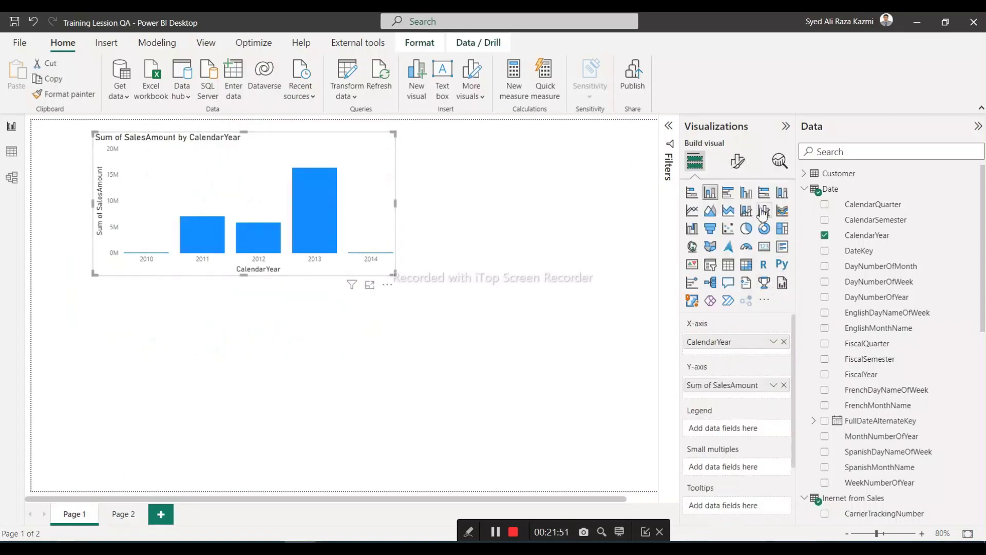
click(737, 164)
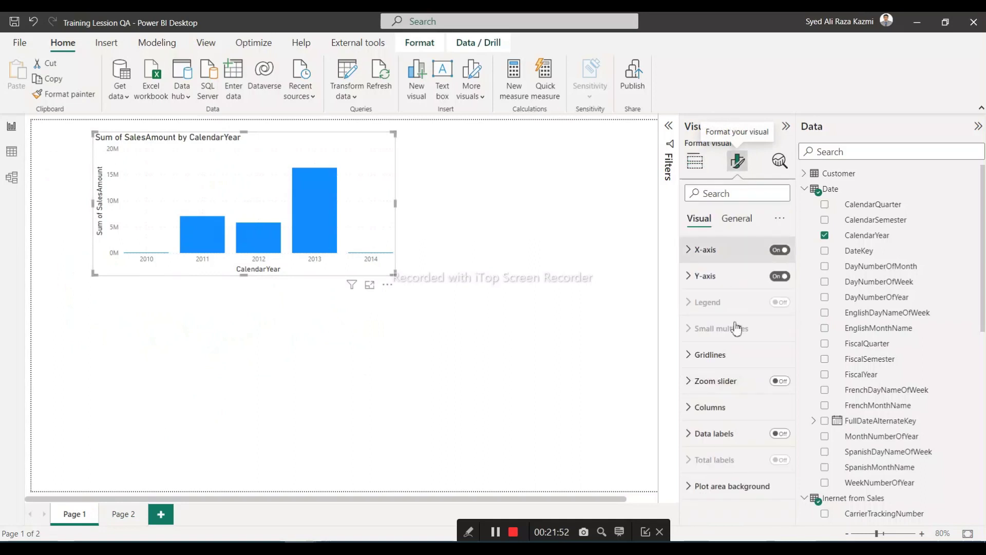
click(788, 438)
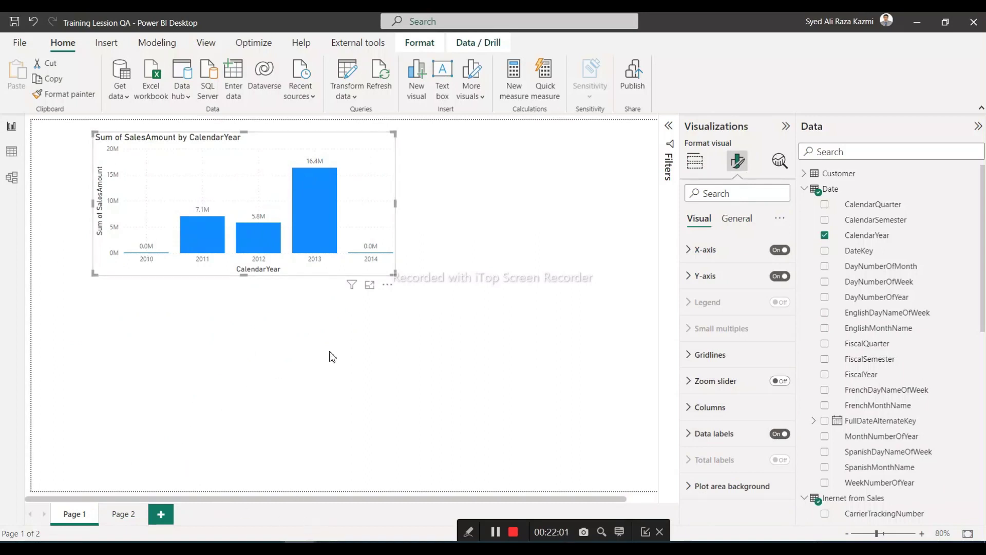
click(466, 275)
Duplicate the yearly sales column chart, place the copy below the original, and convert the copy to a table.
click(376, 221)
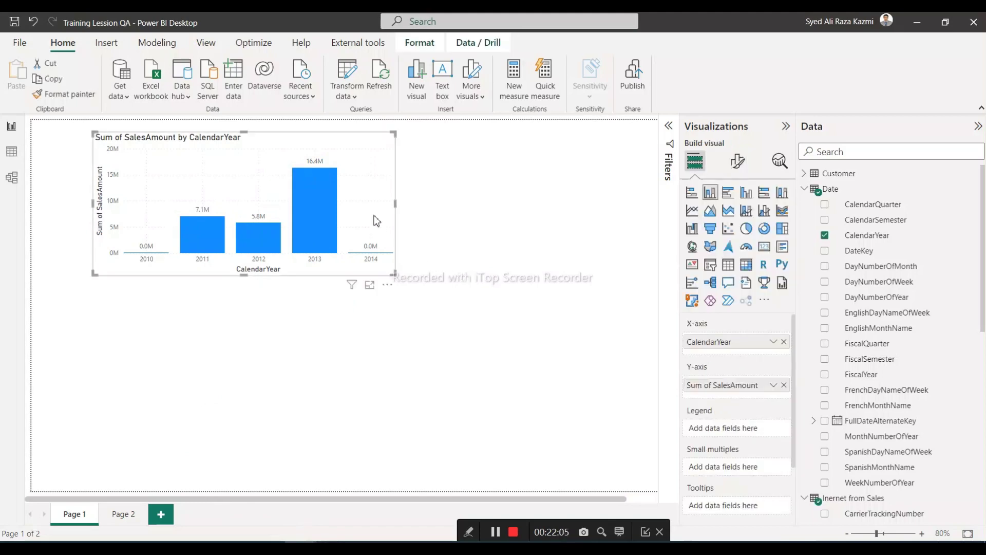
click(404, 381)
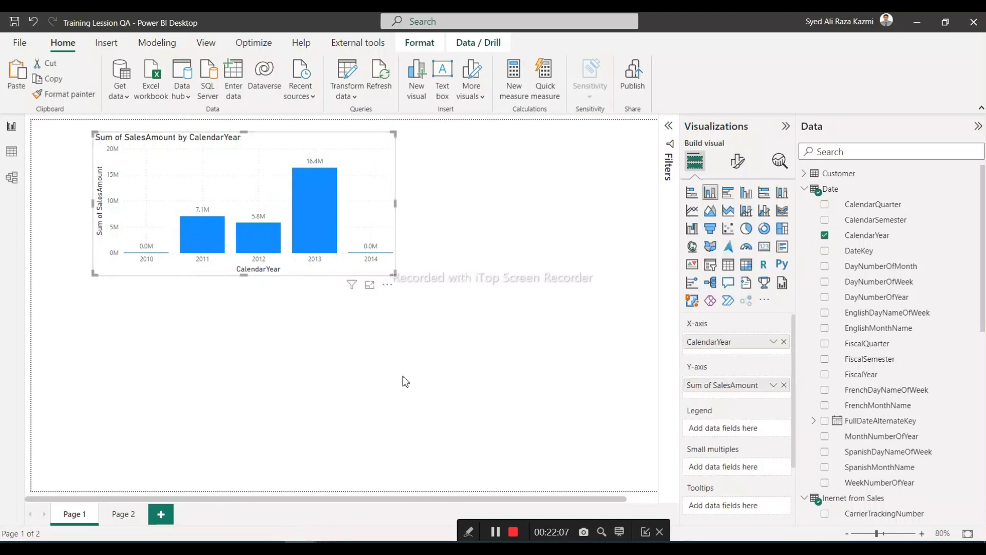
key(ctrl+z)
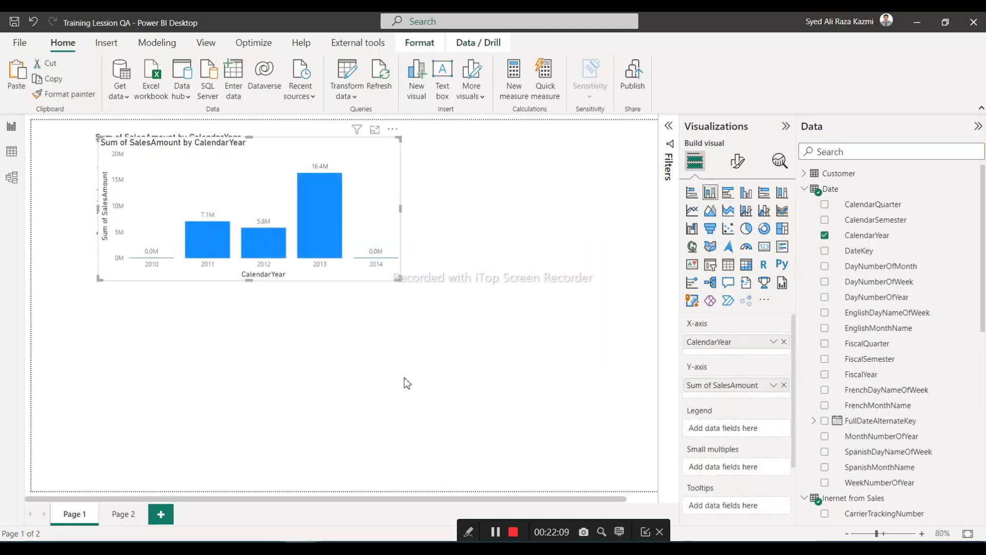
key(ctrl+v)
drag(221, 195, 276, 363)
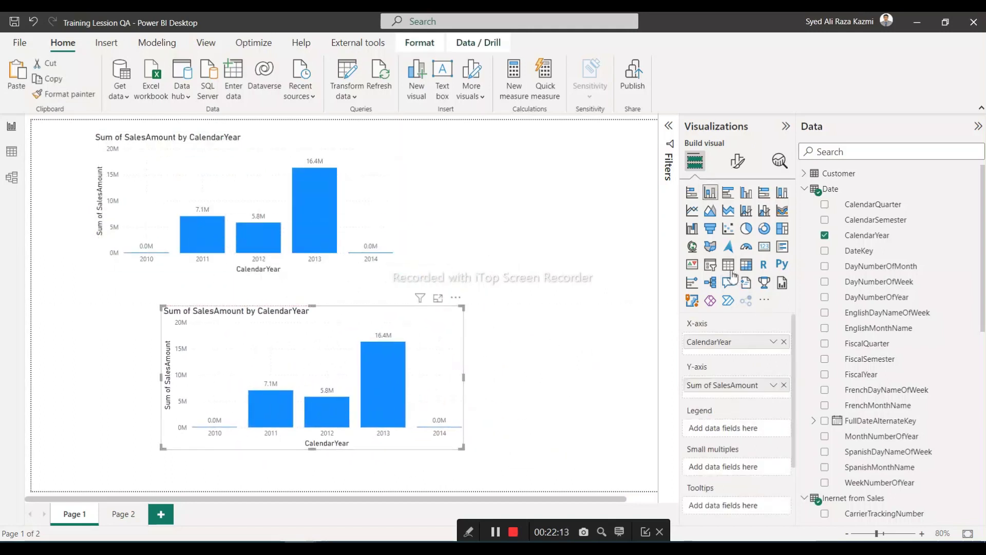
click(730, 267)
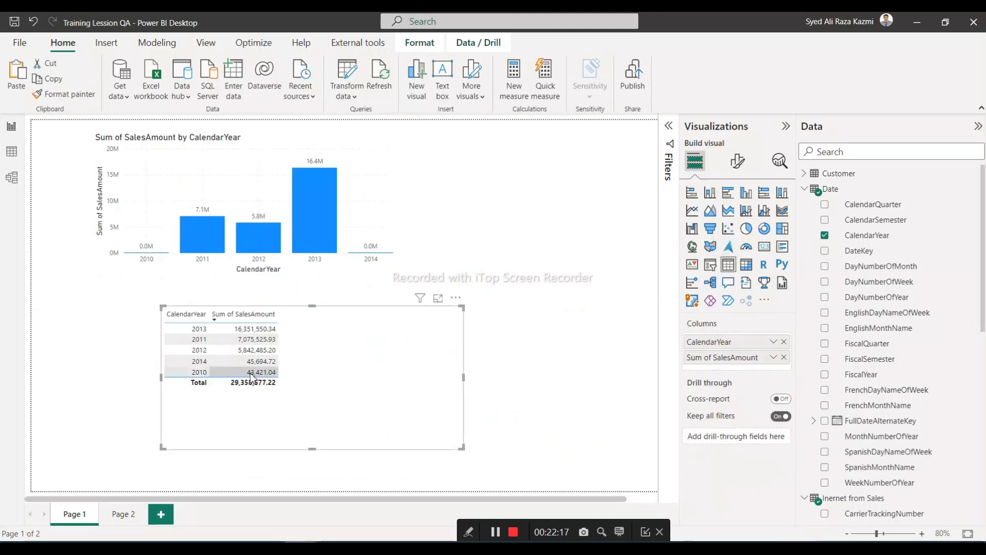
Review the table's Values and Column headers formatting options, and align the table with the column chart above it.
click(738, 161)
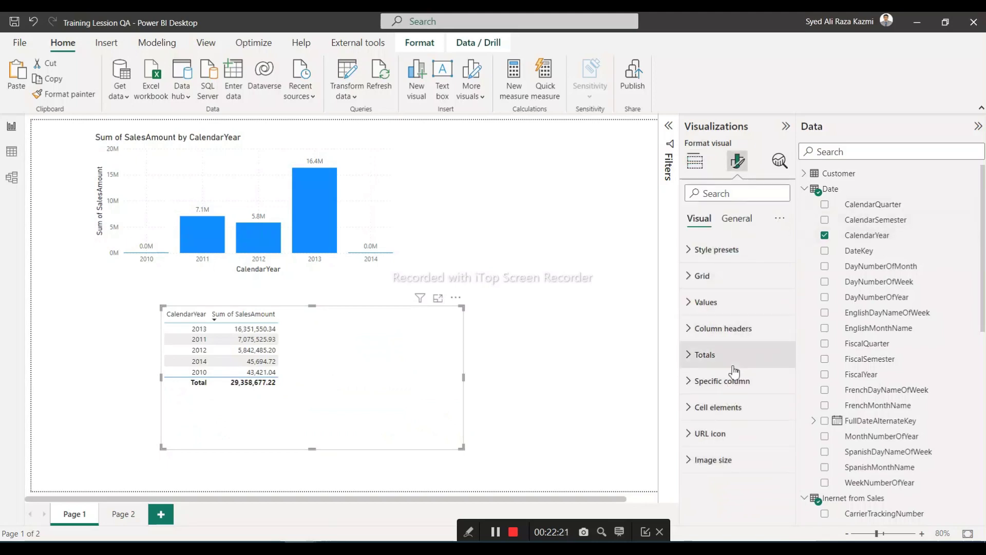
click(695, 306)
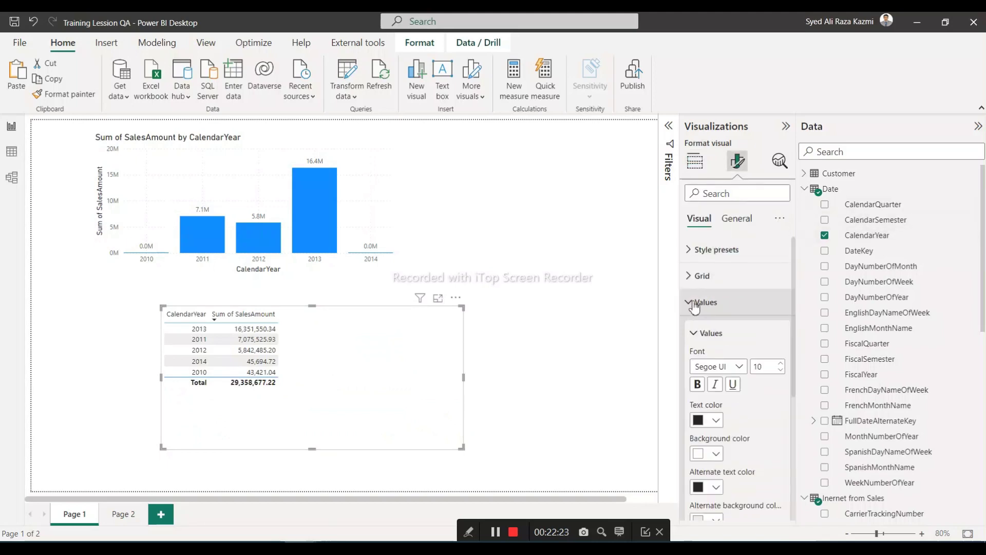
scroll(756, 385, down, 3)
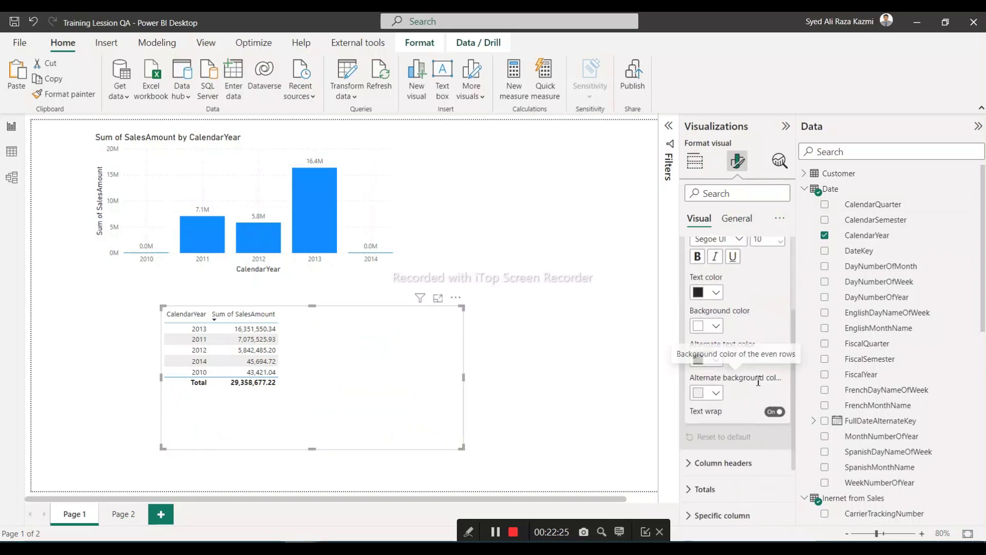
click(688, 465)
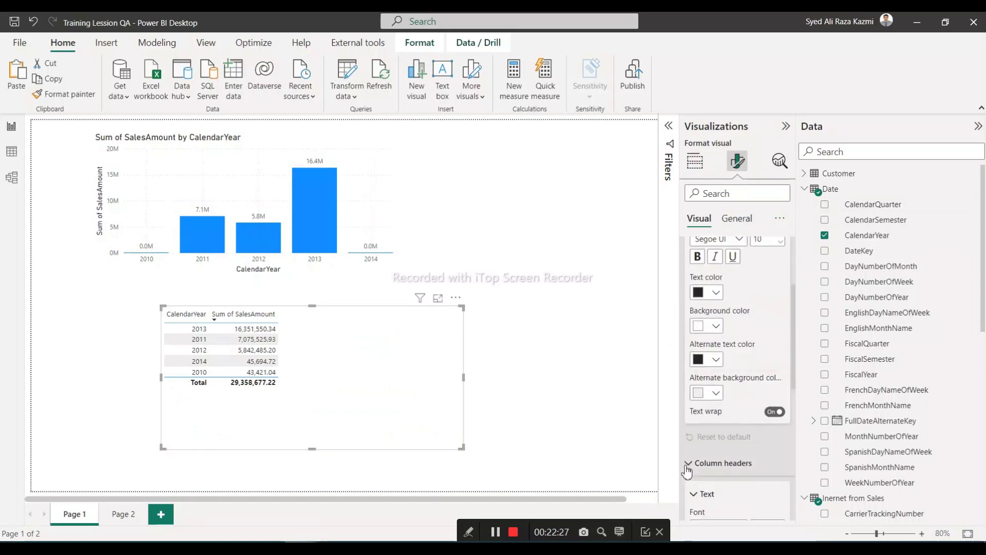
click(690, 465)
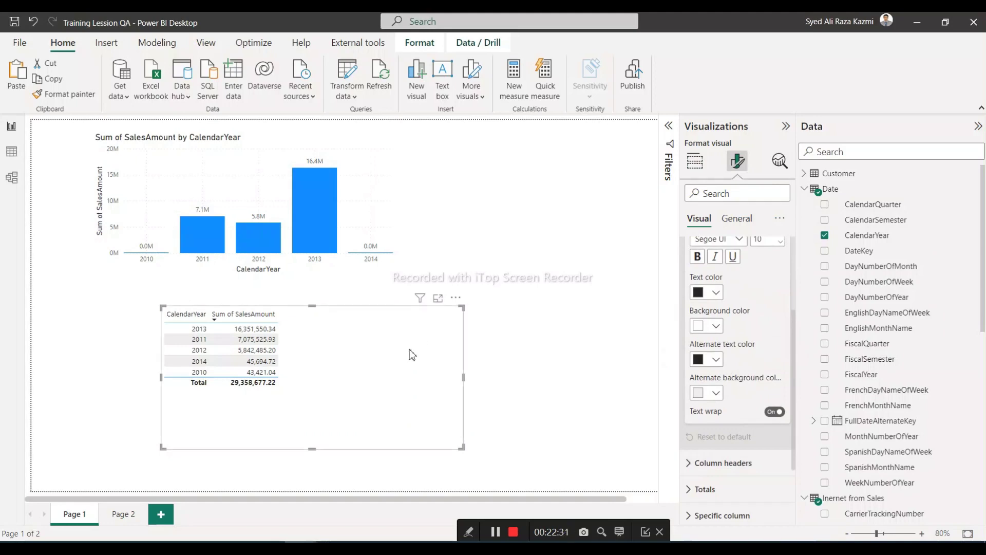
drag(411, 352, 343, 341)
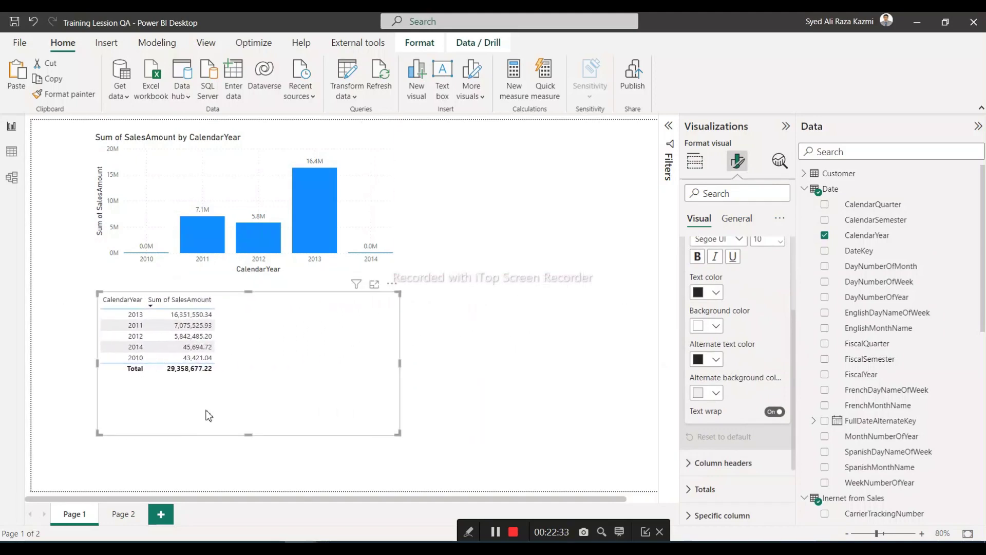
Open the model view, switch to the FactInernetSales workbook in Excel, and inspect the Year lookup formula and the lookup sheets.
click(11, 177)
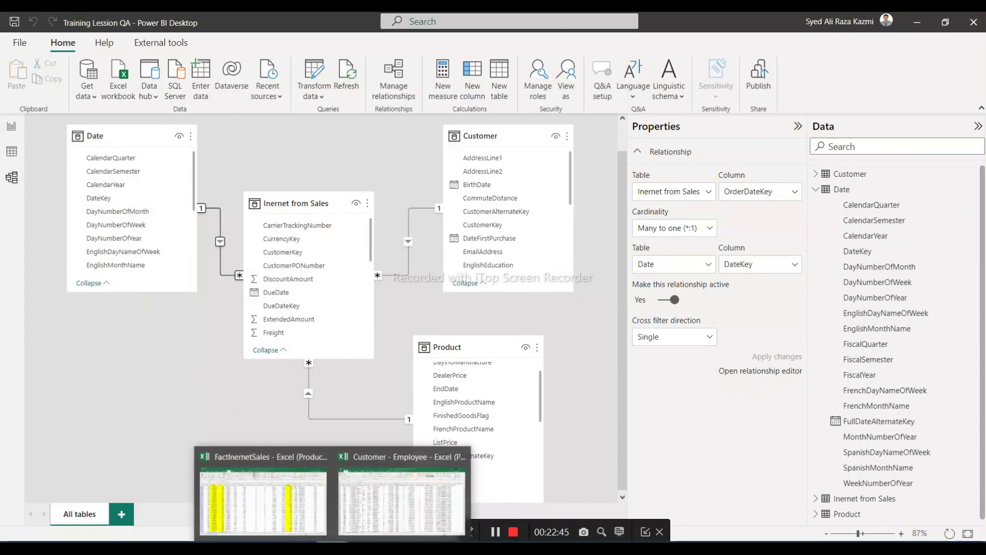
click(276, 501)
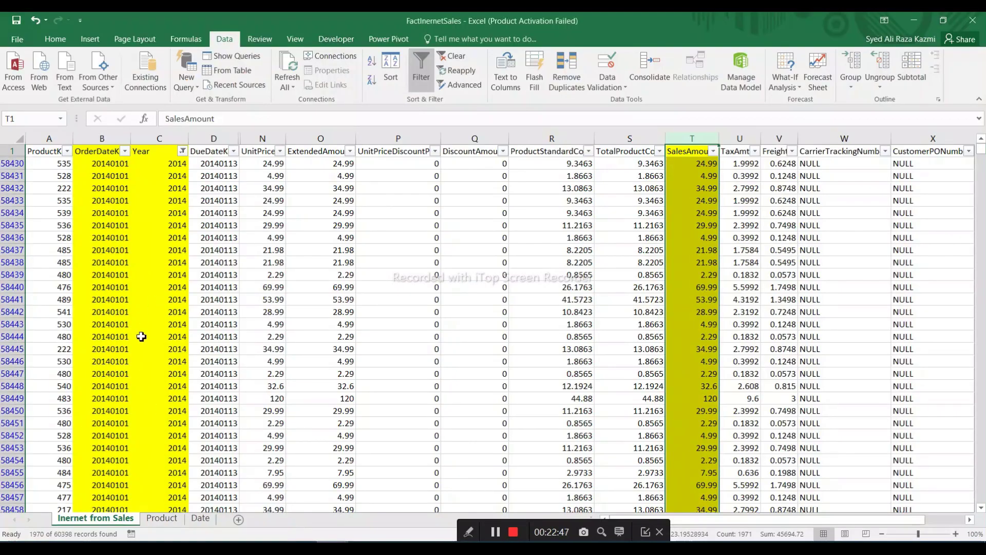
click(173, 174)
click(172, 164)
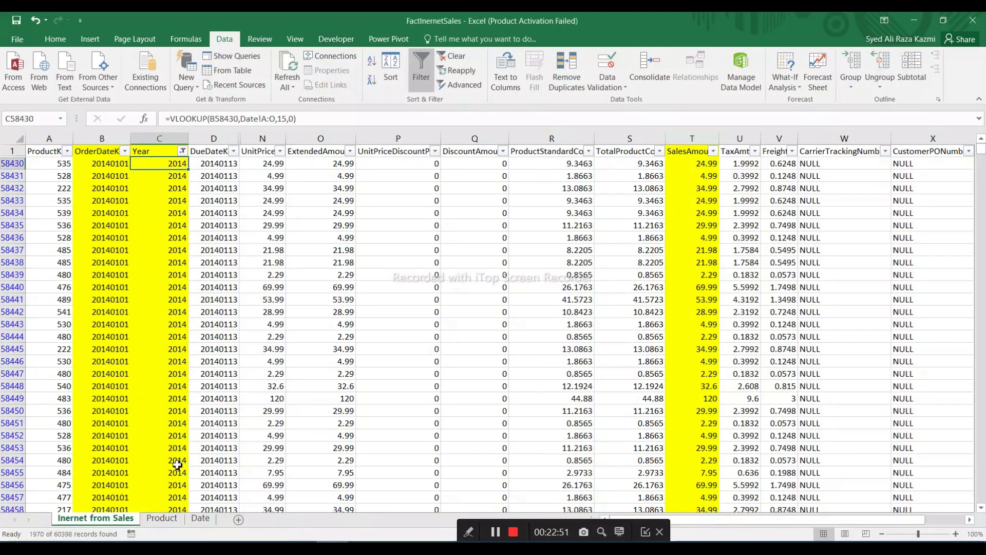
click(201, 519)
click(162, 518)
click(95, 519)
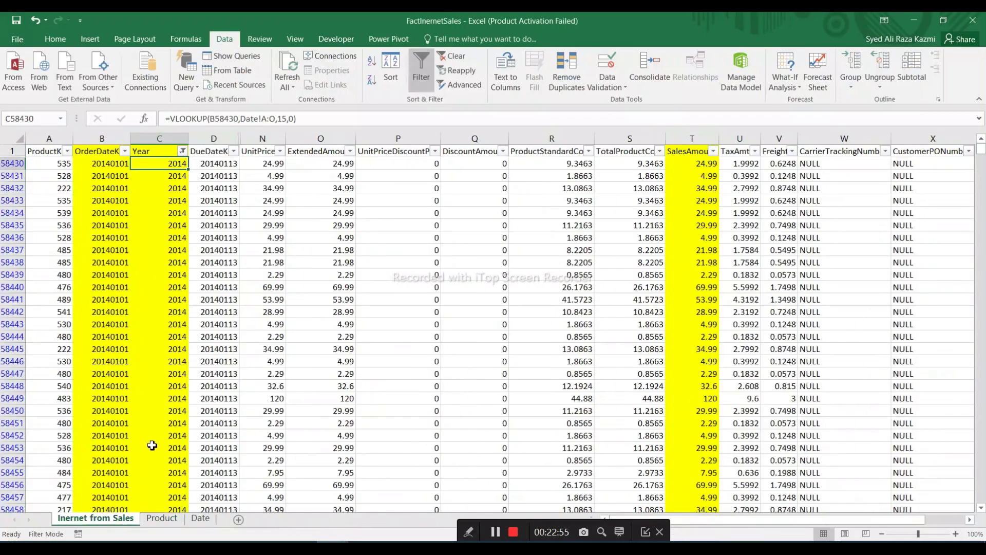
Examine the DueDateKey column and the Date sheet's month columns, and switch back to the Training Lession QA model in Power BI.
click(206, 140)
right_click(205, 142)
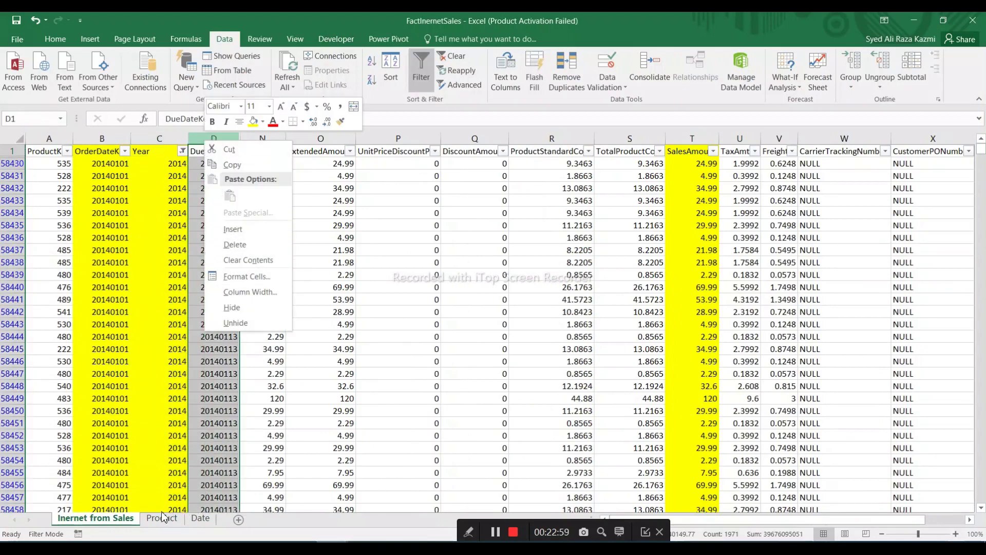
click(200, 519)
click(200, 519)
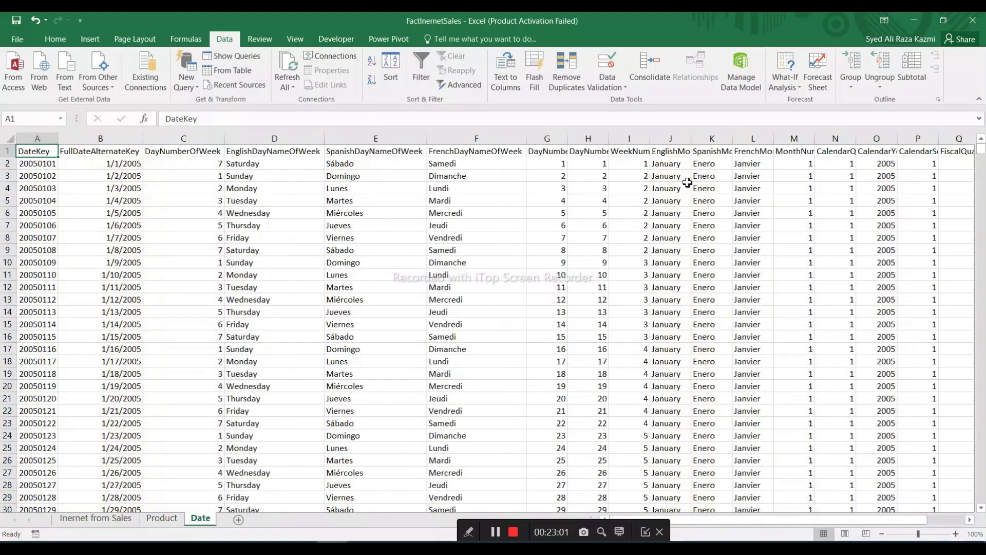
click(717, 163)
click(99, 519)
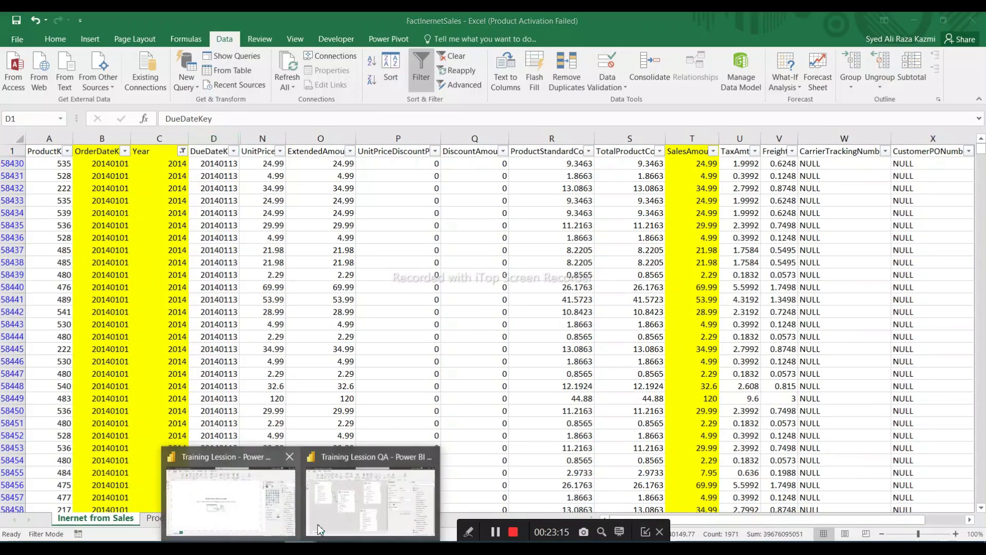
click(401, 501)
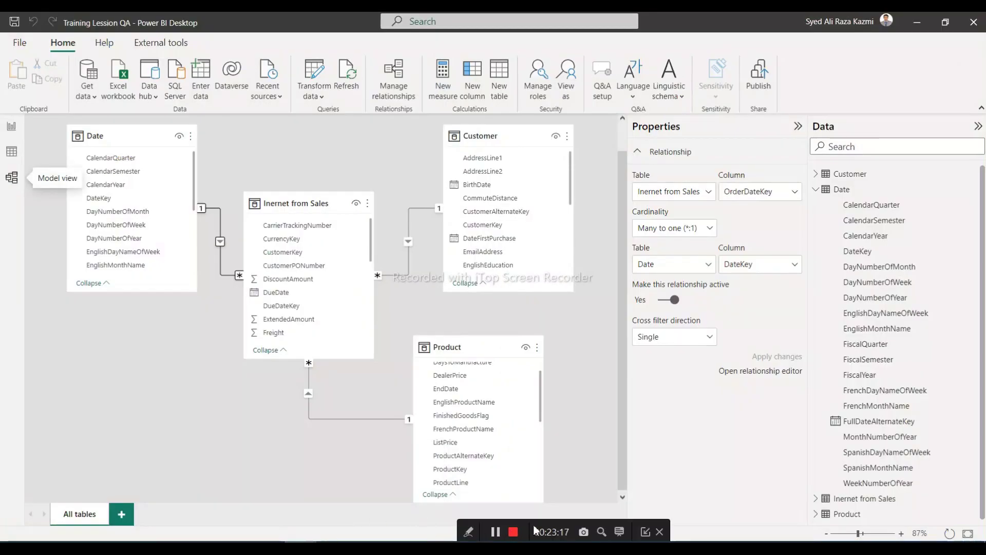
drag(533, 525, 569, 305)
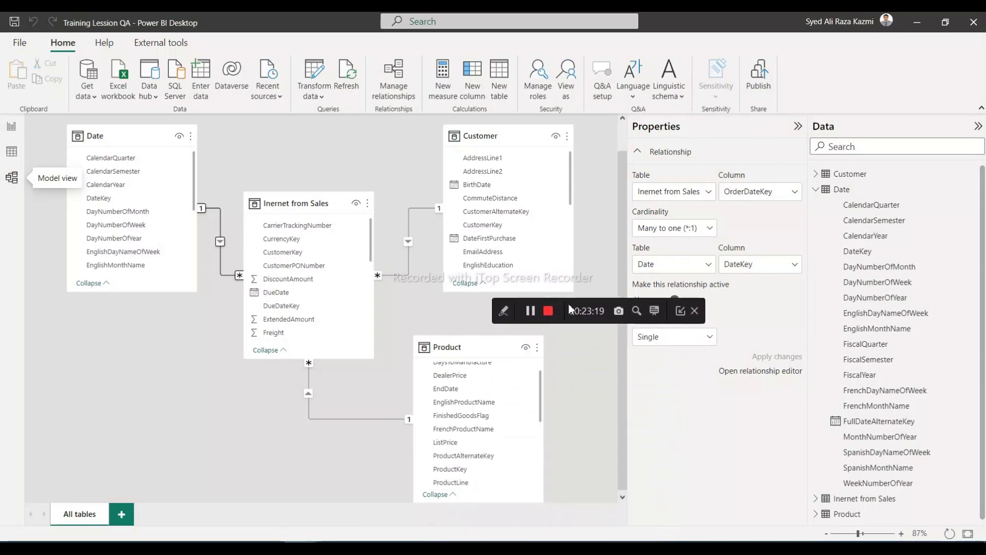